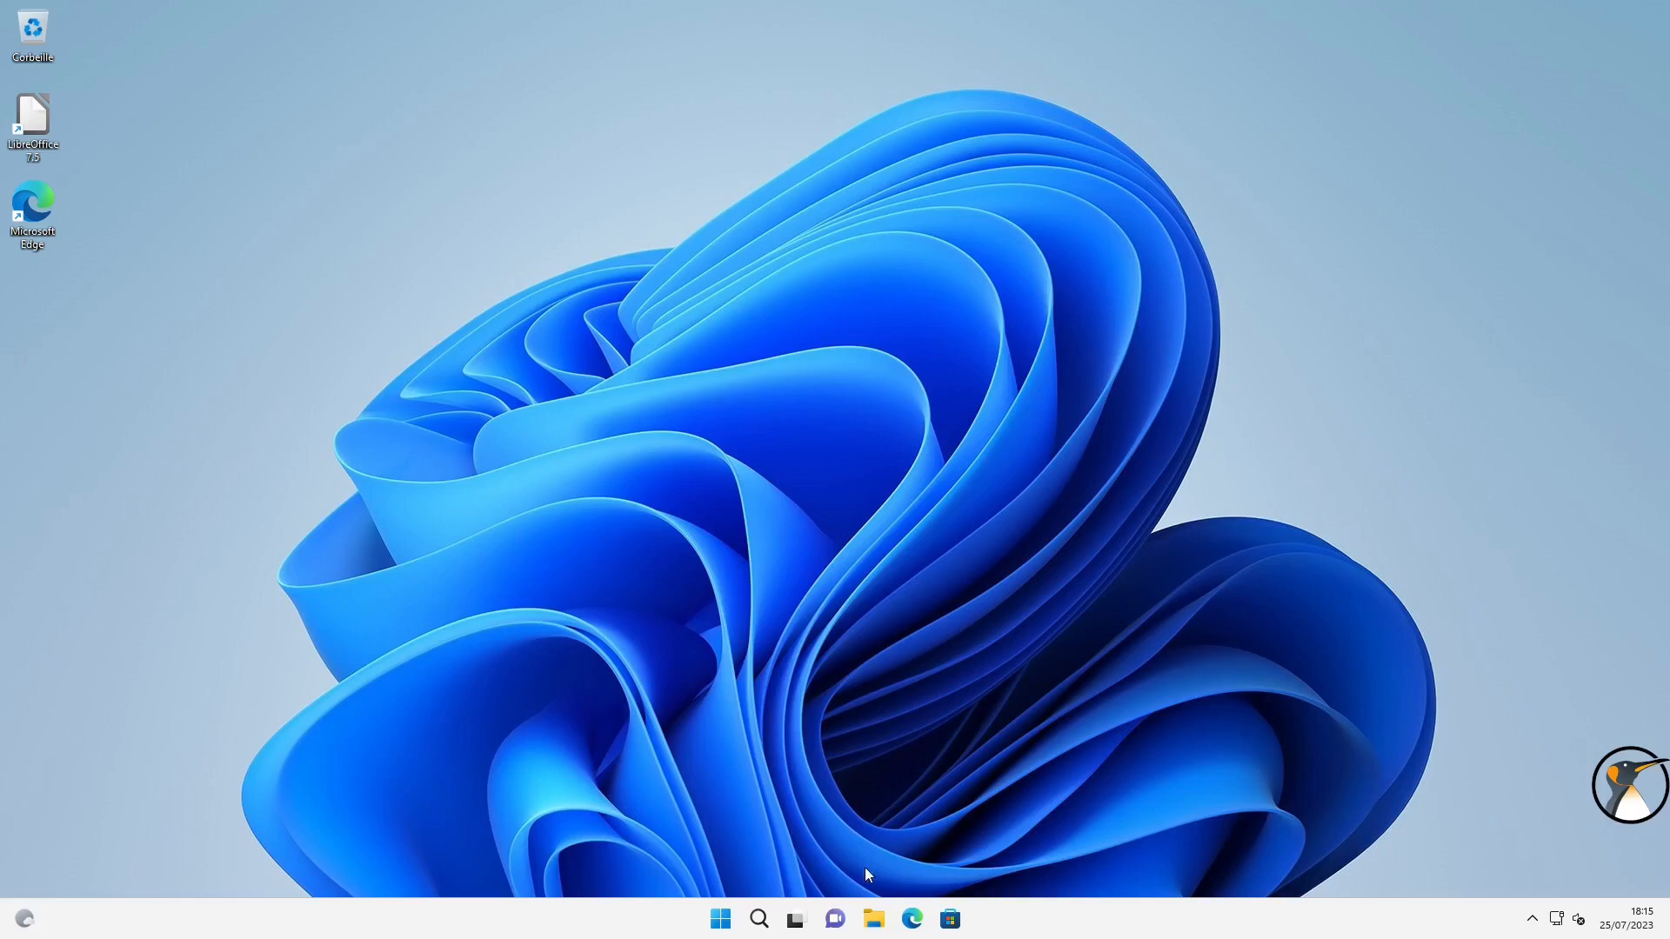
Open the file explorer, show the computer's drives, and open the Documents (E:) drive
left_click(872, 919)
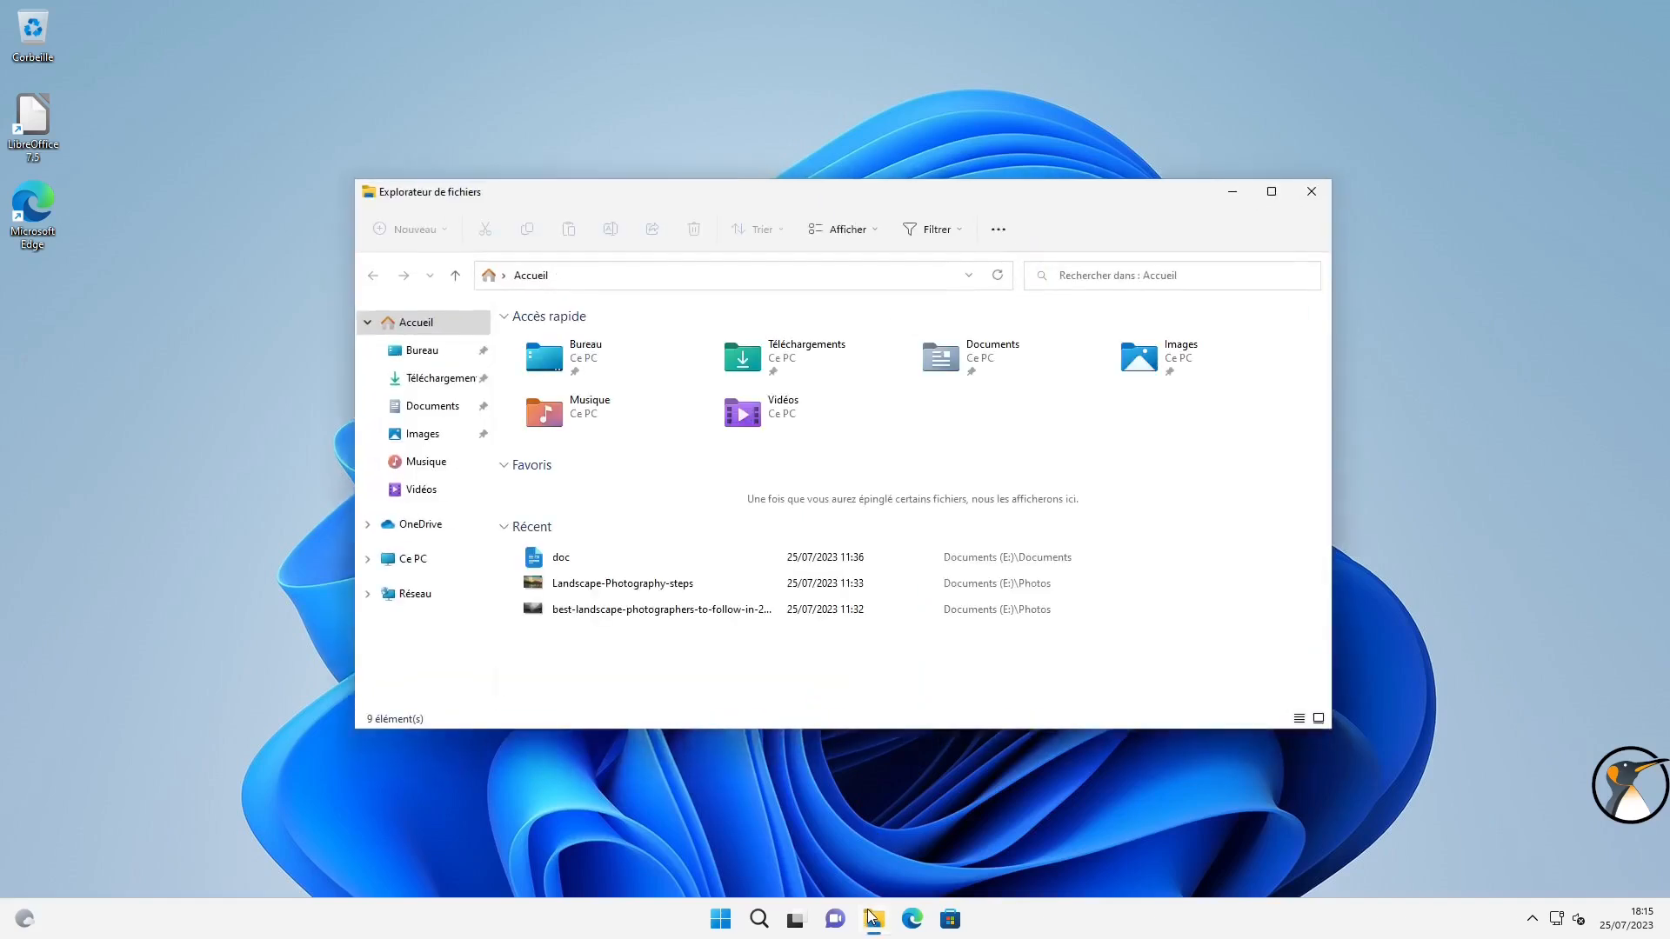
left_click(435, 561)
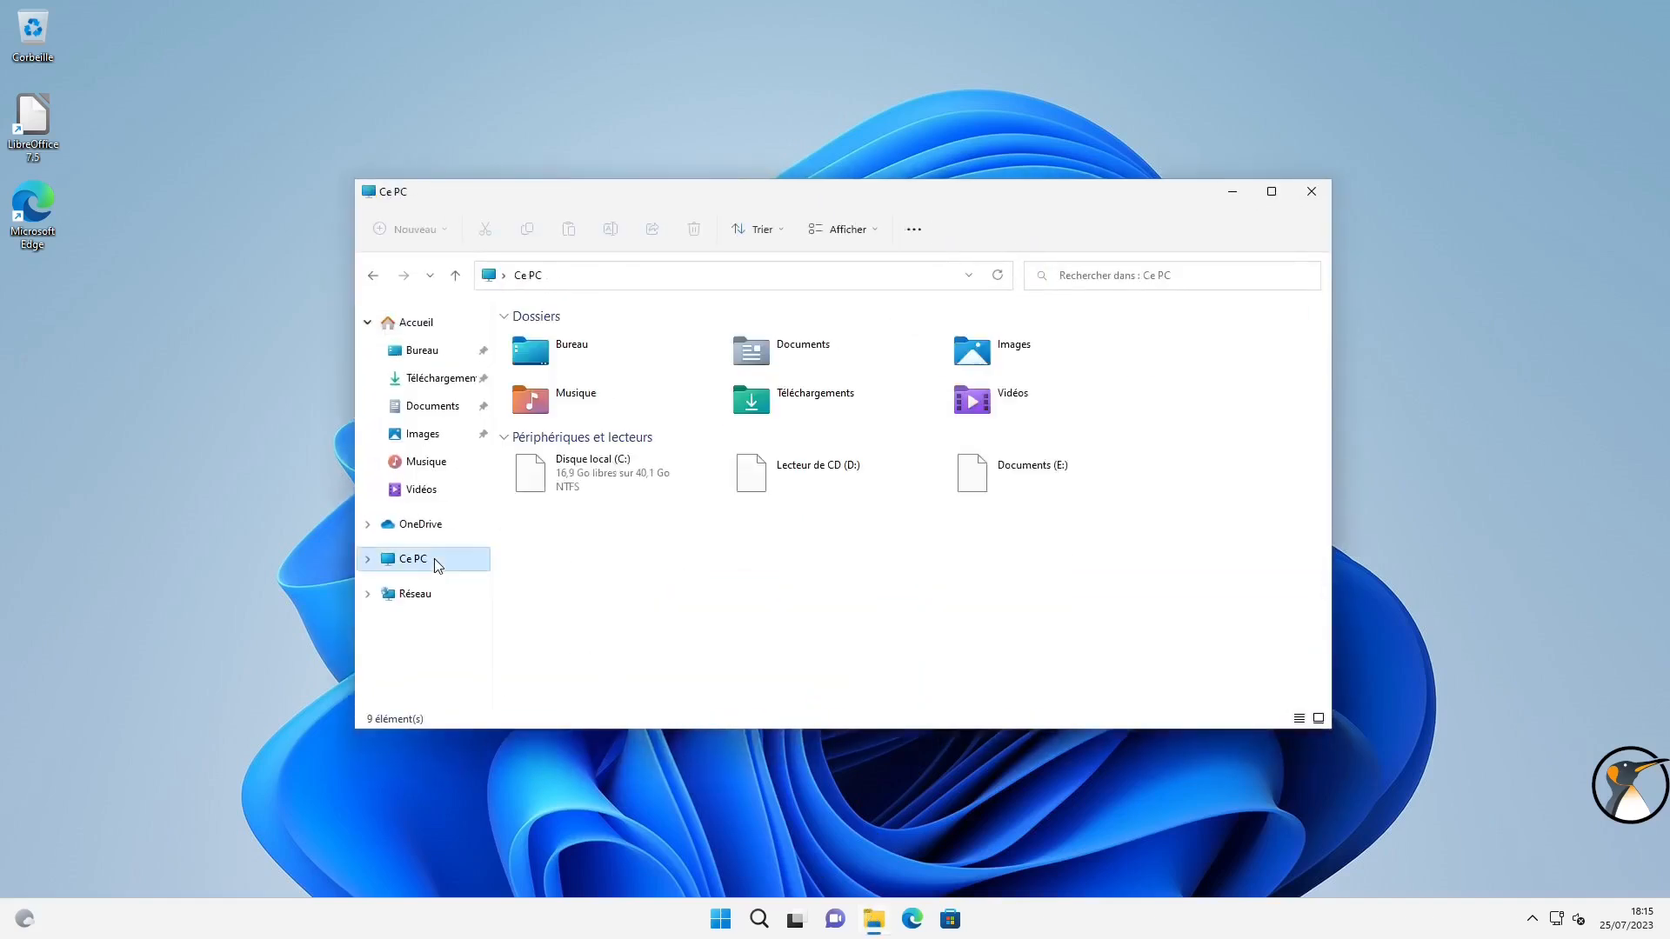
left_click(661, 492)
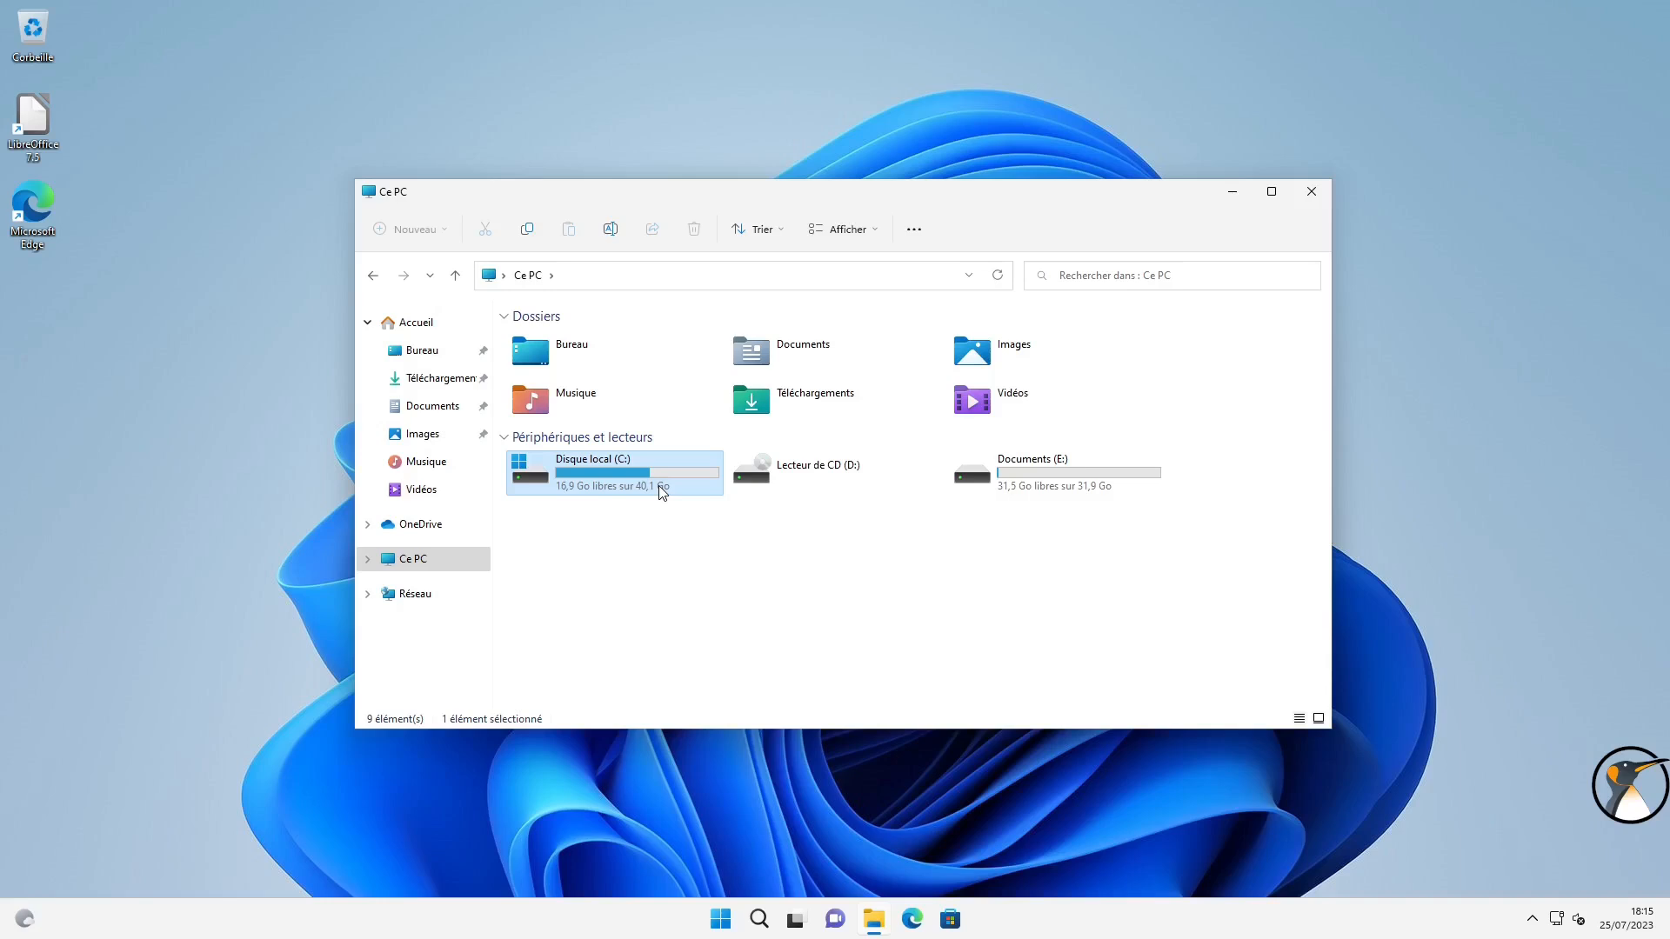
left_click(1092, 488)
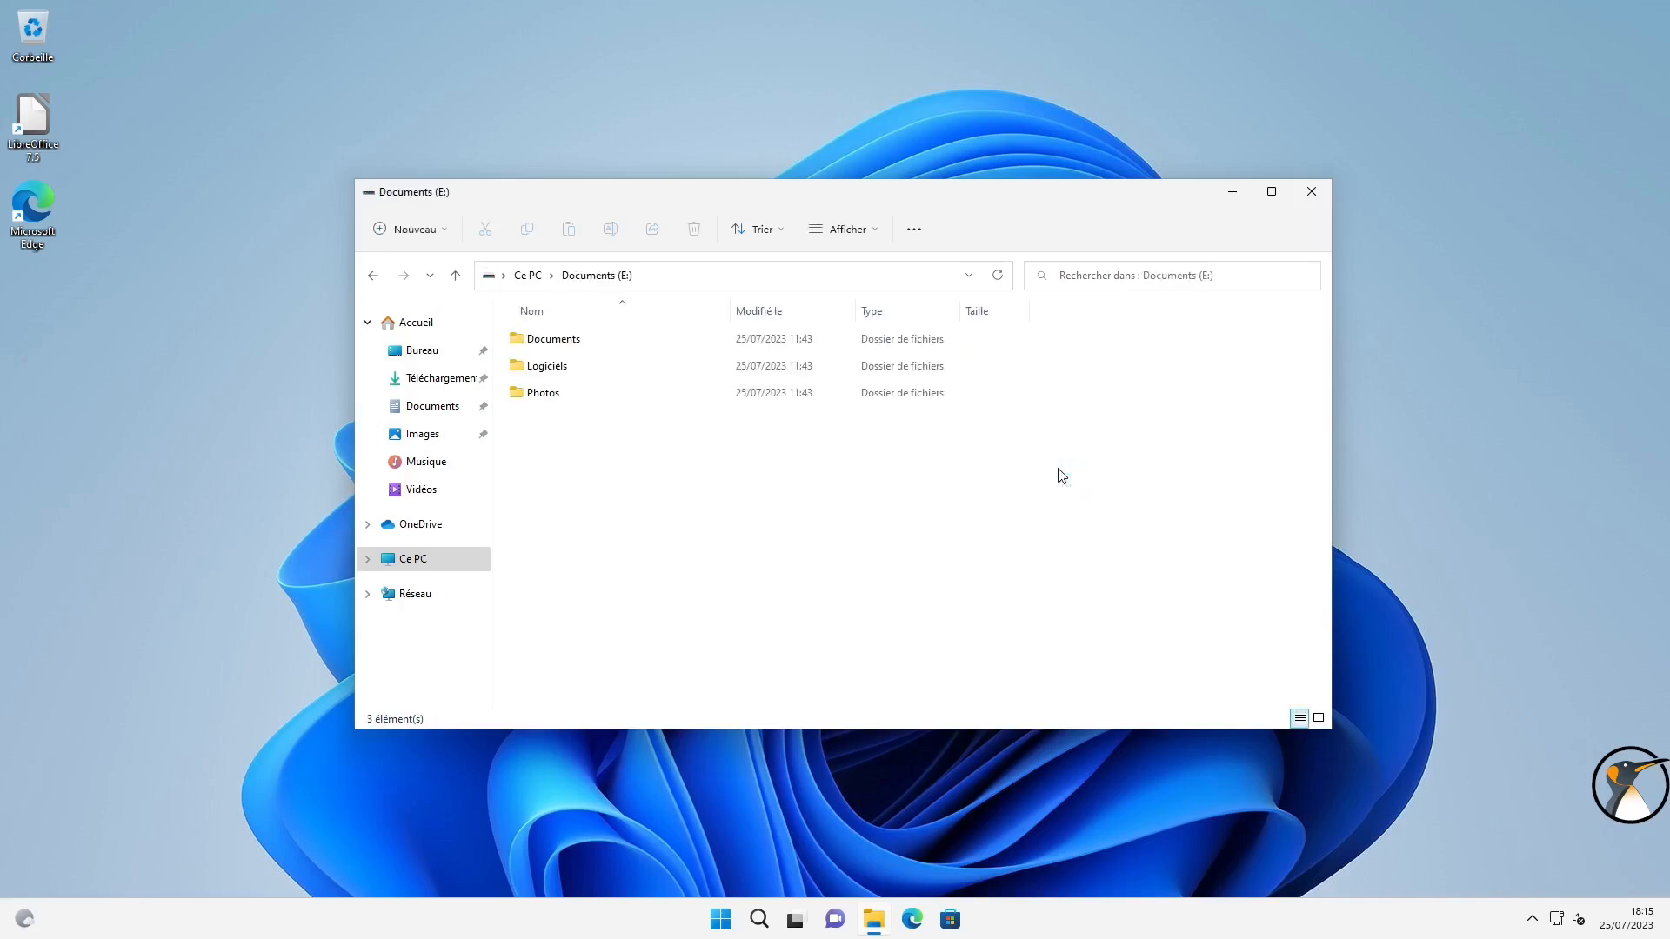
Check the doc file in the Documents folder, close it, and view the Photos folder on the E: drive
double_click(586, 341)
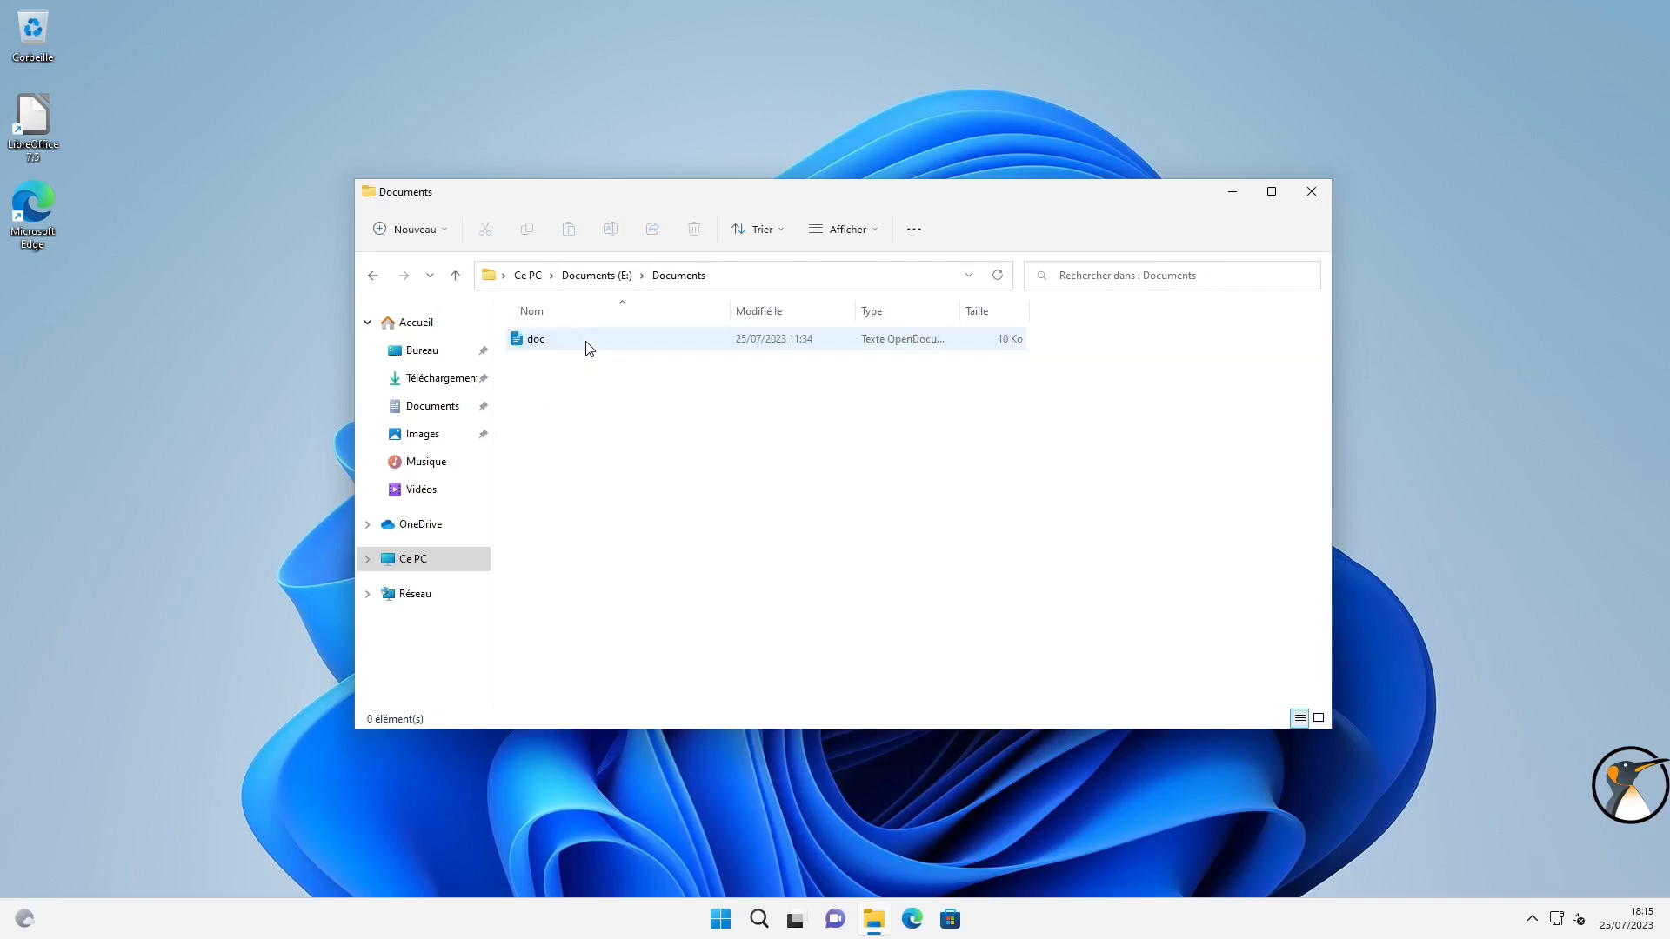
left_click(588, 344)
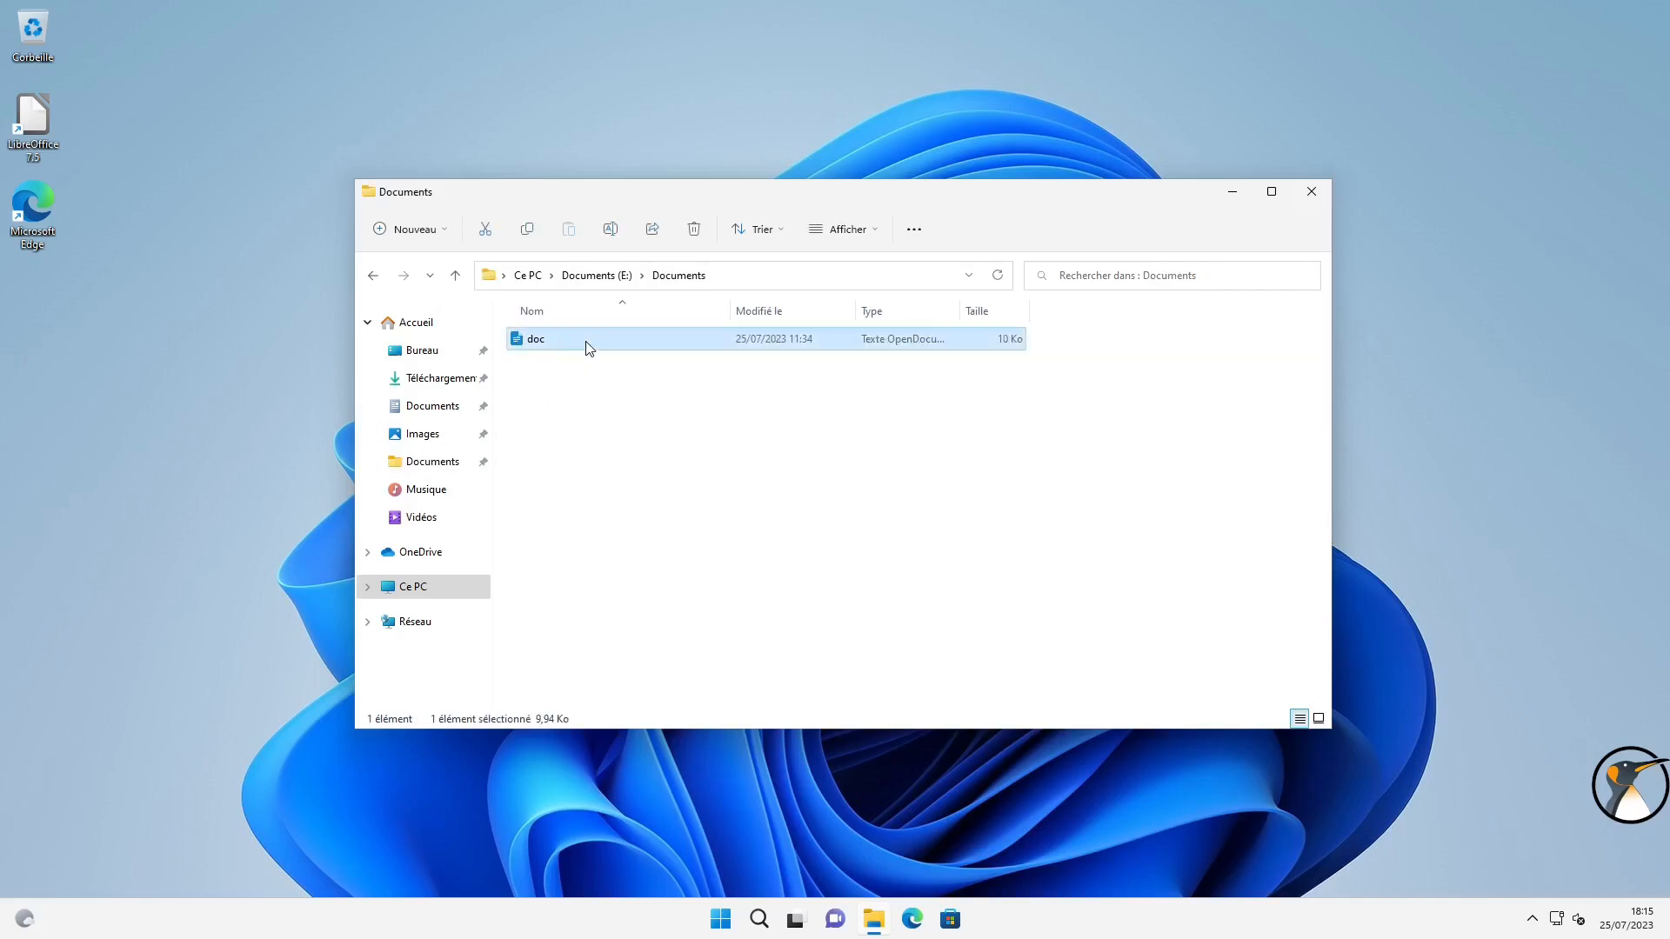
double_click(587, 341)
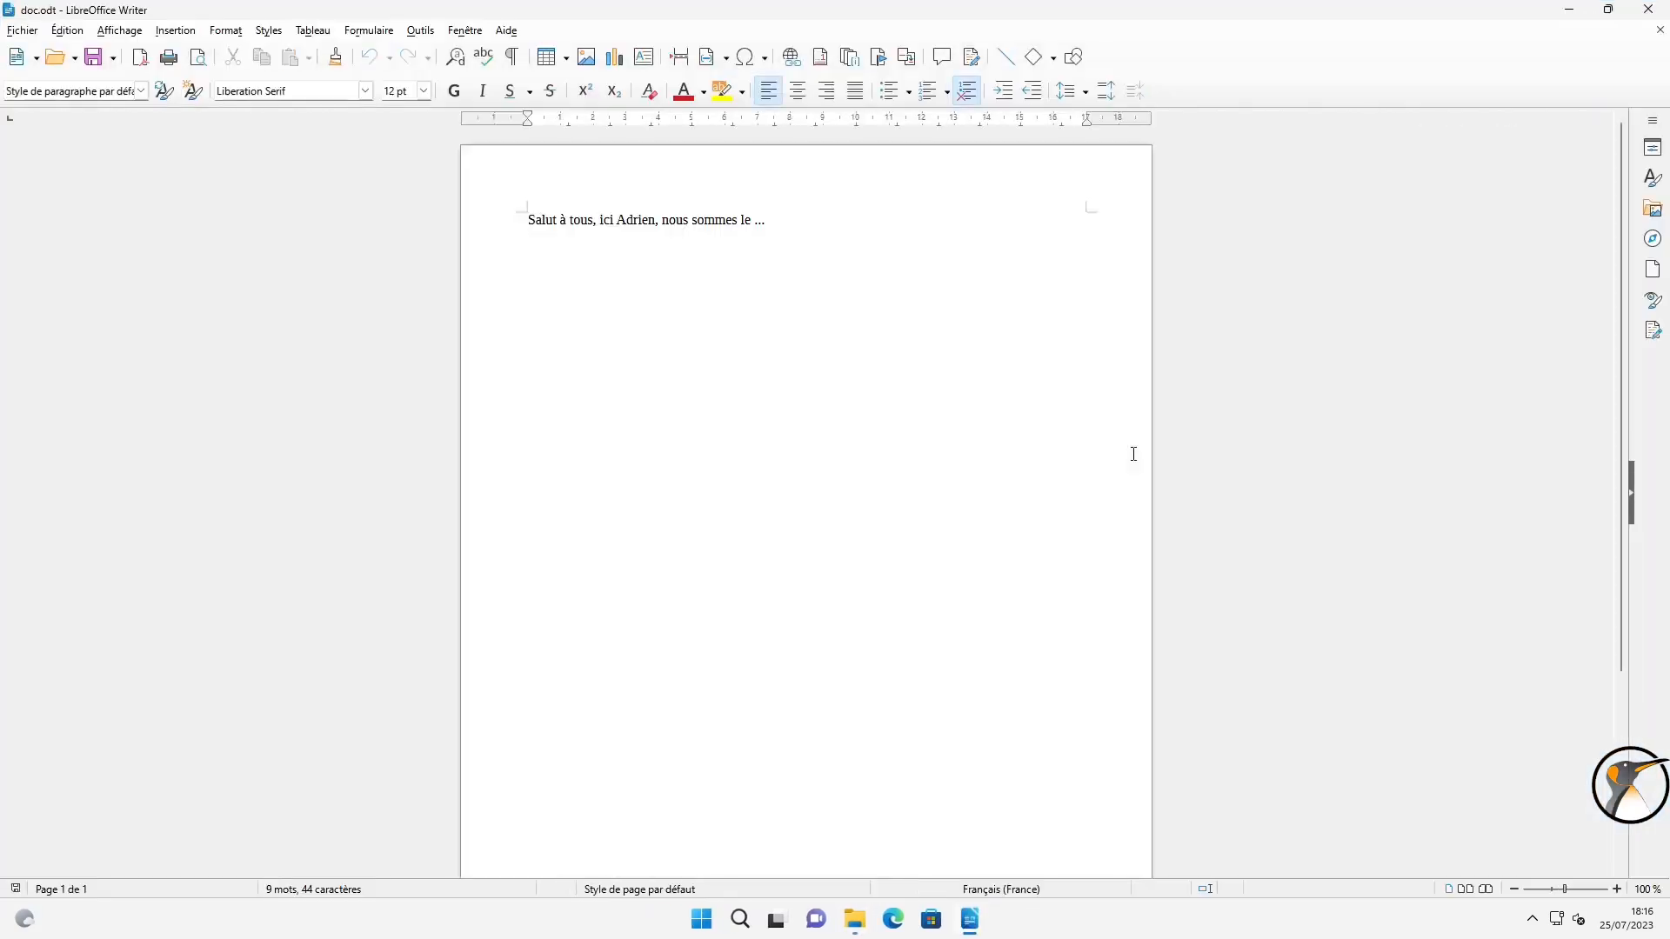
left_click(1655, 15)
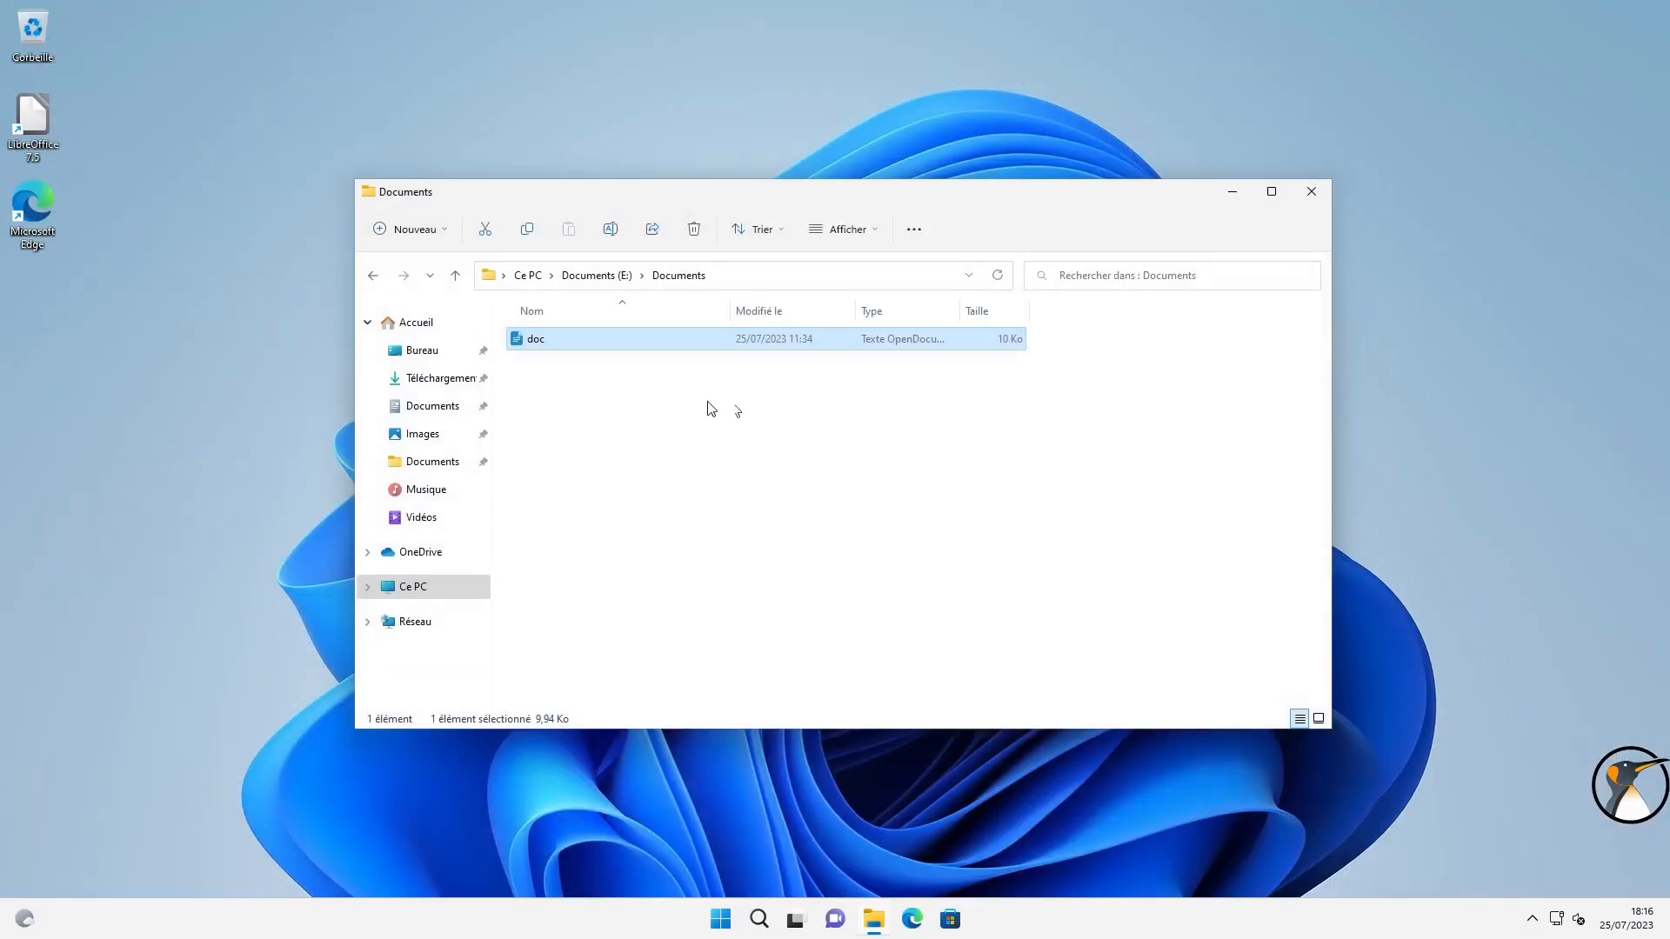
left_click(588, 276)
double_click(570, 395)
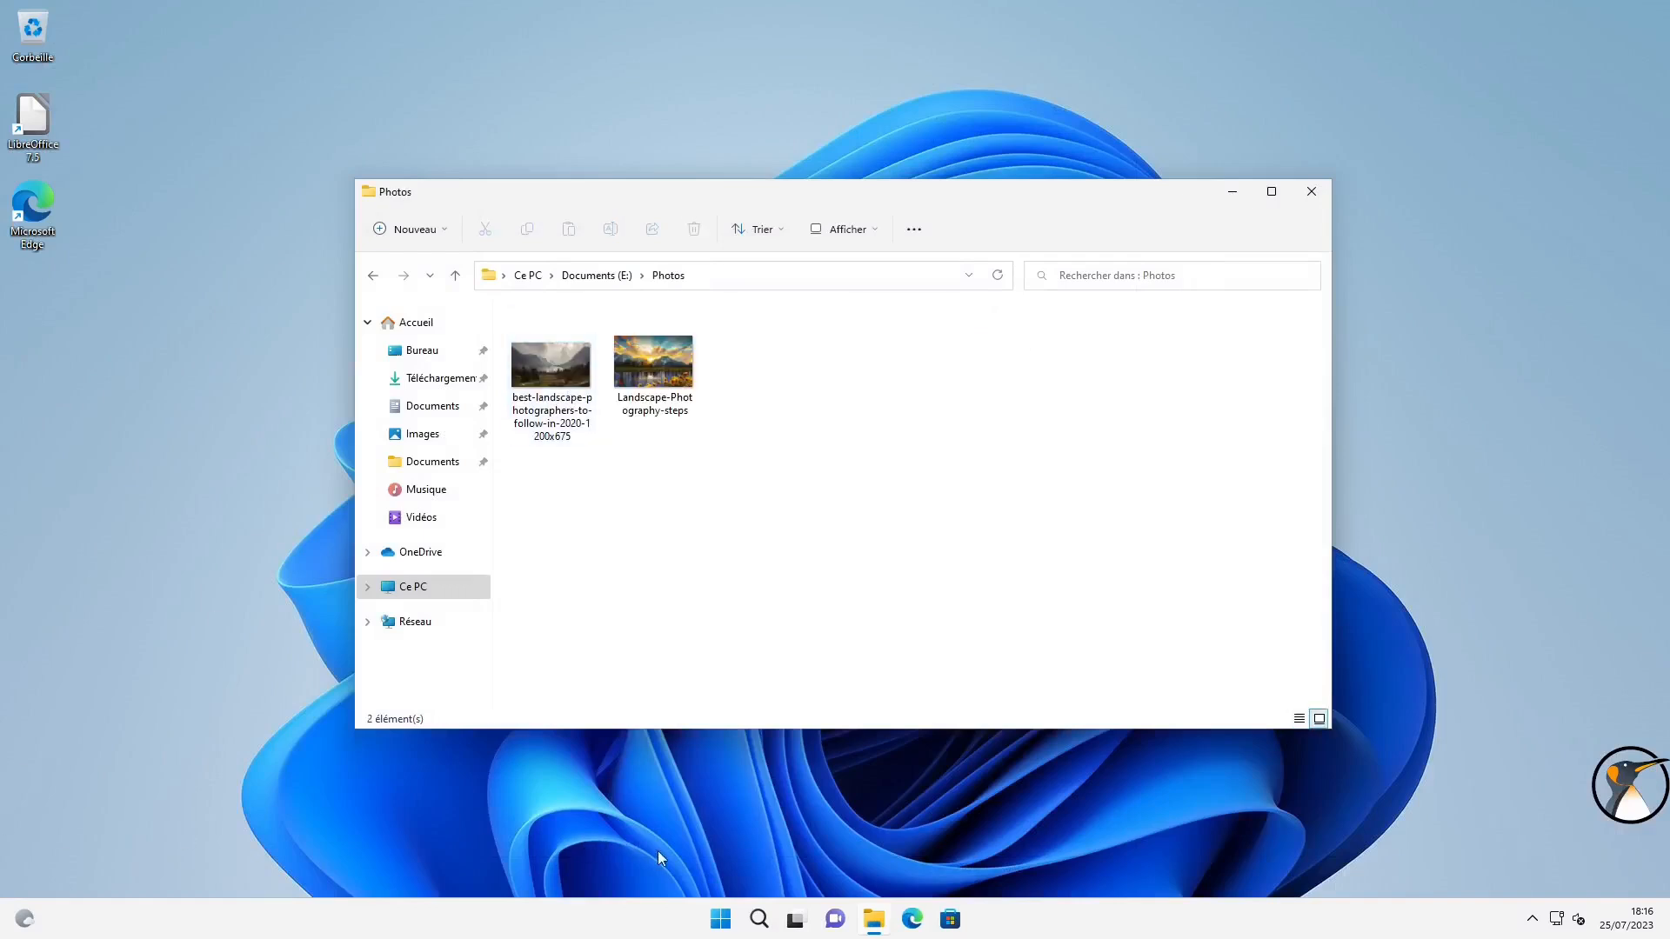
Restart the computer into Linux Mint and log in with the account password
left_click(729, 918)
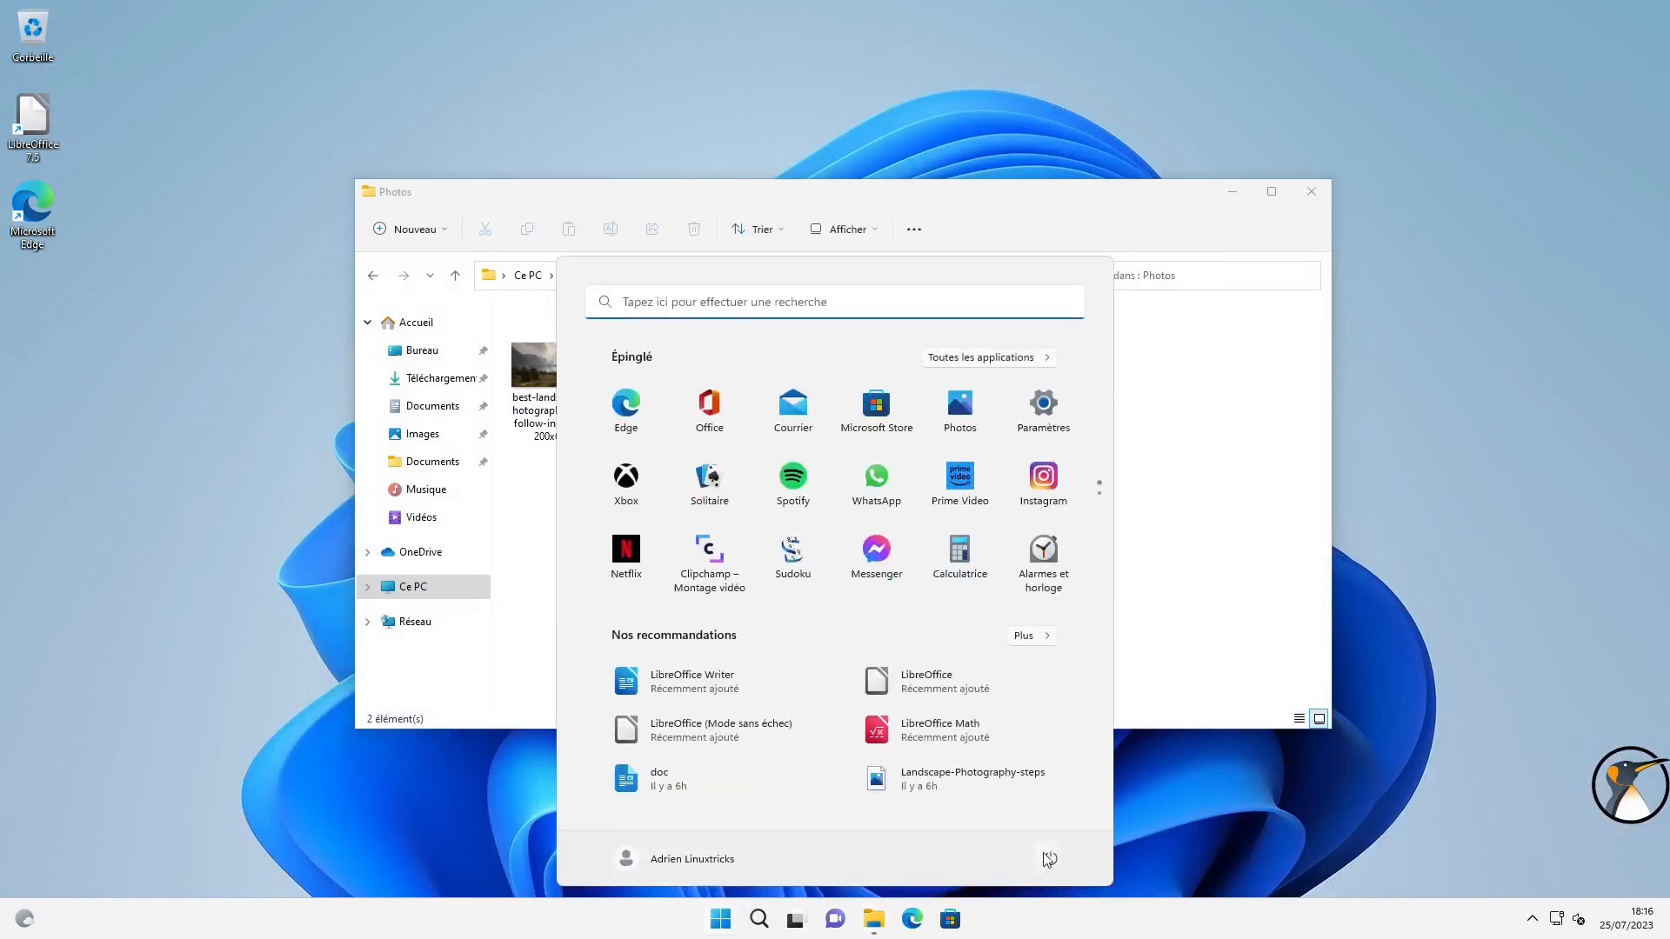
left_click(1048, 860)
left_click(1045, 819)
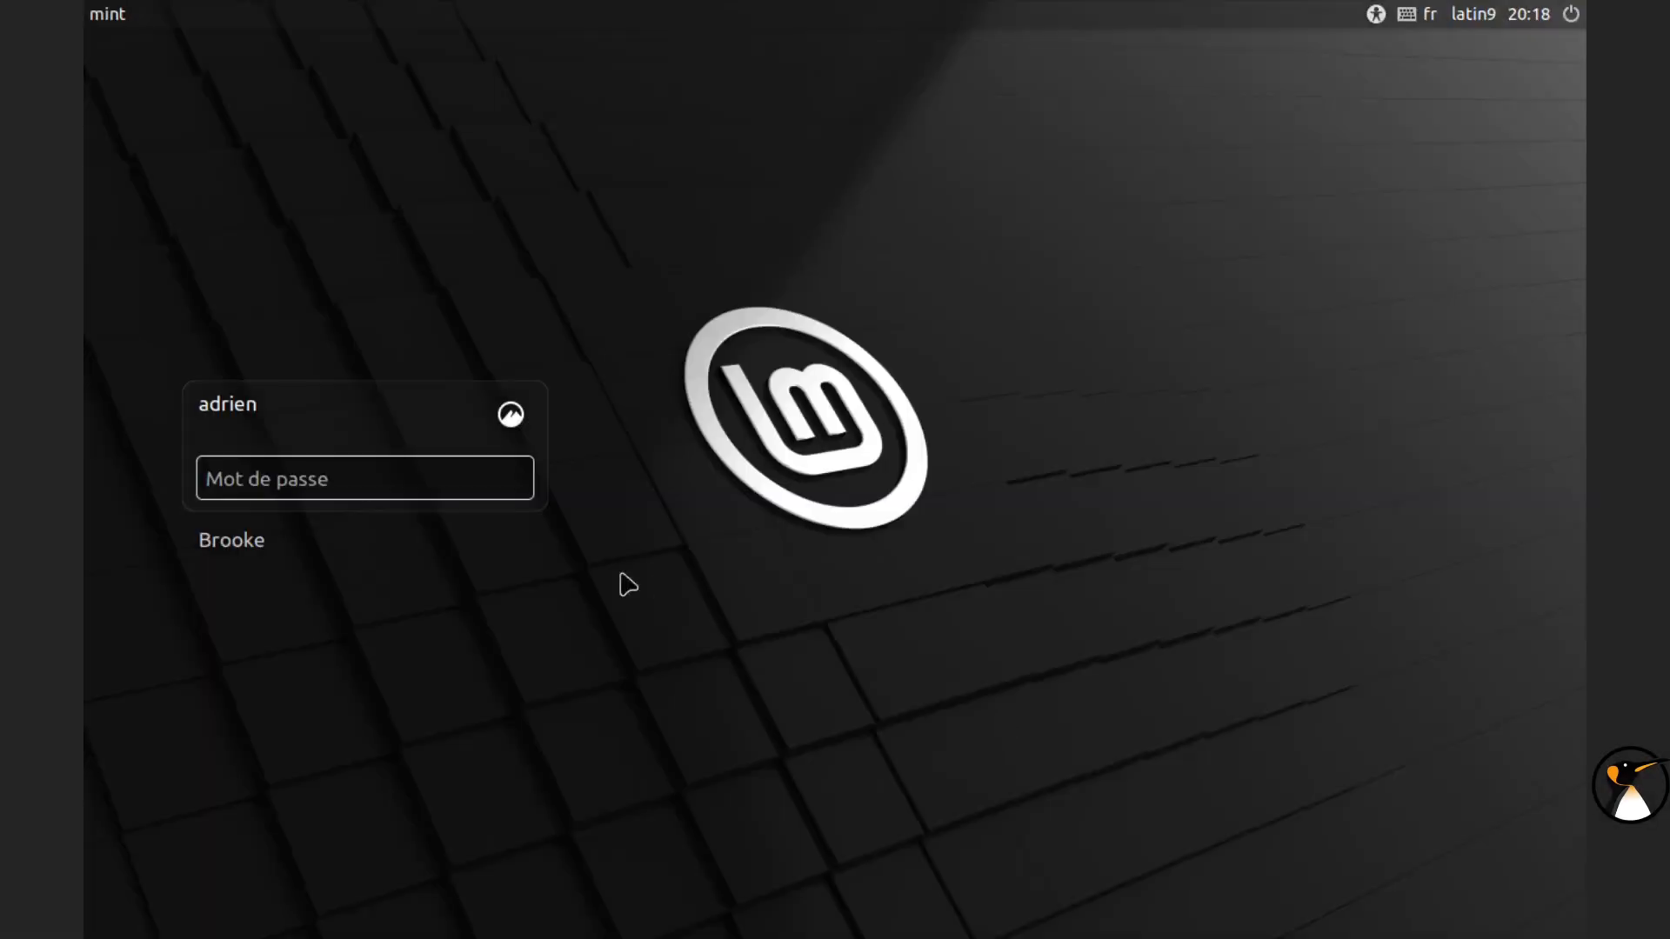
key("Return")
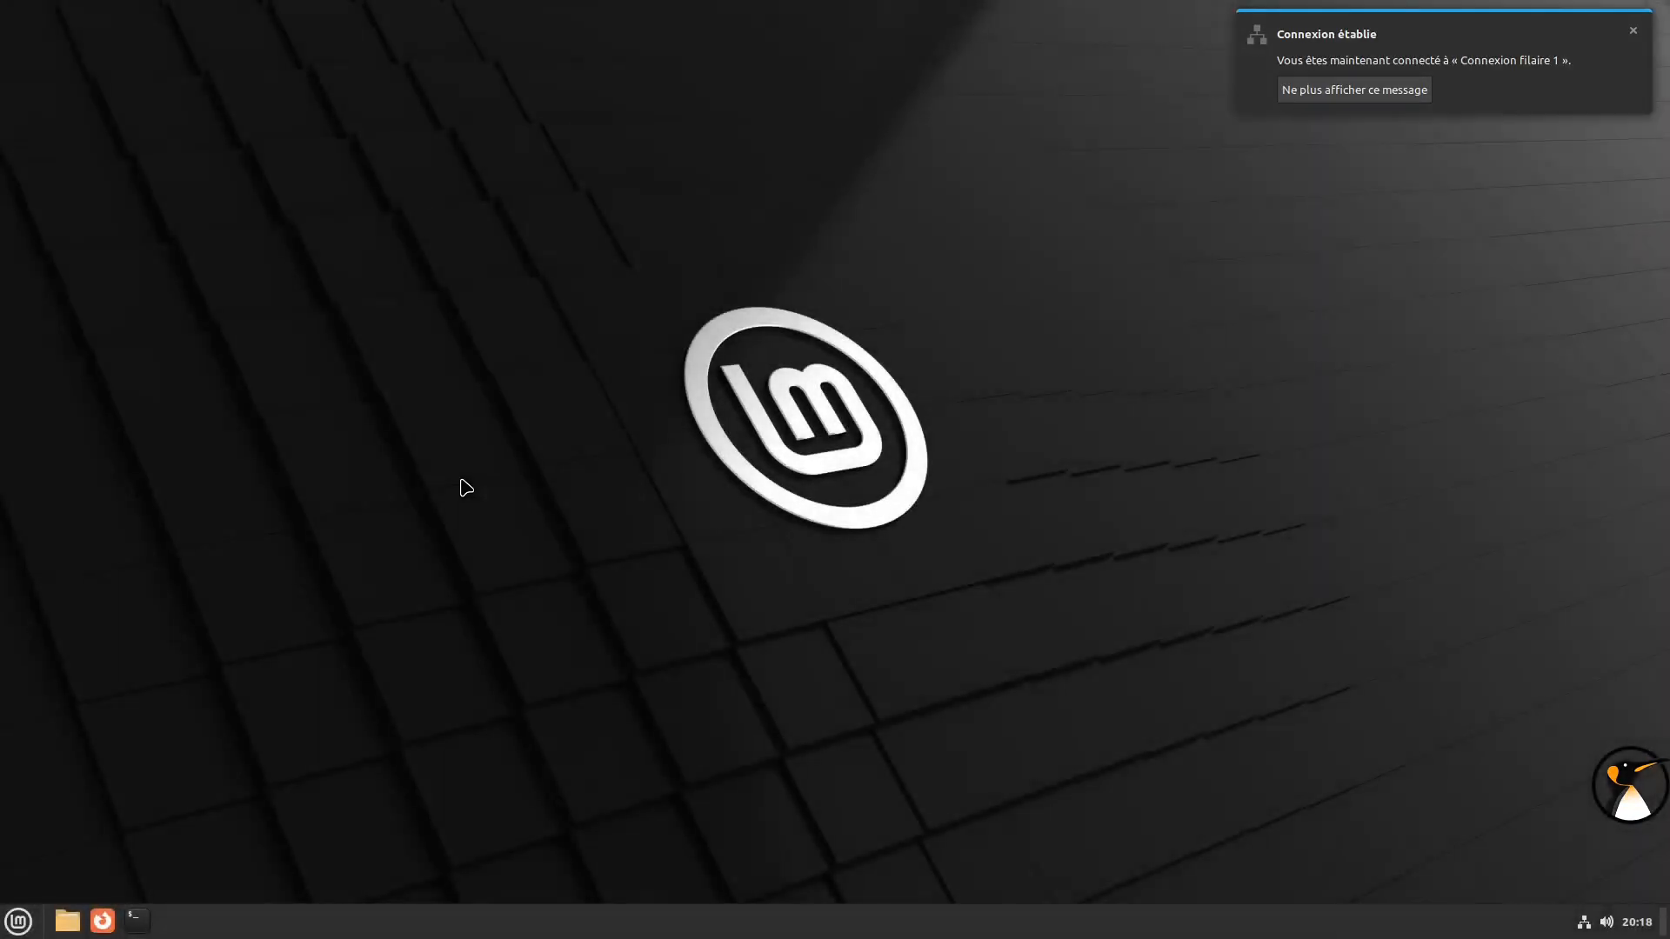
Open the file manager, move its window towards the middle of the desktop, and mount the Documents partition
left_click(73, 925)
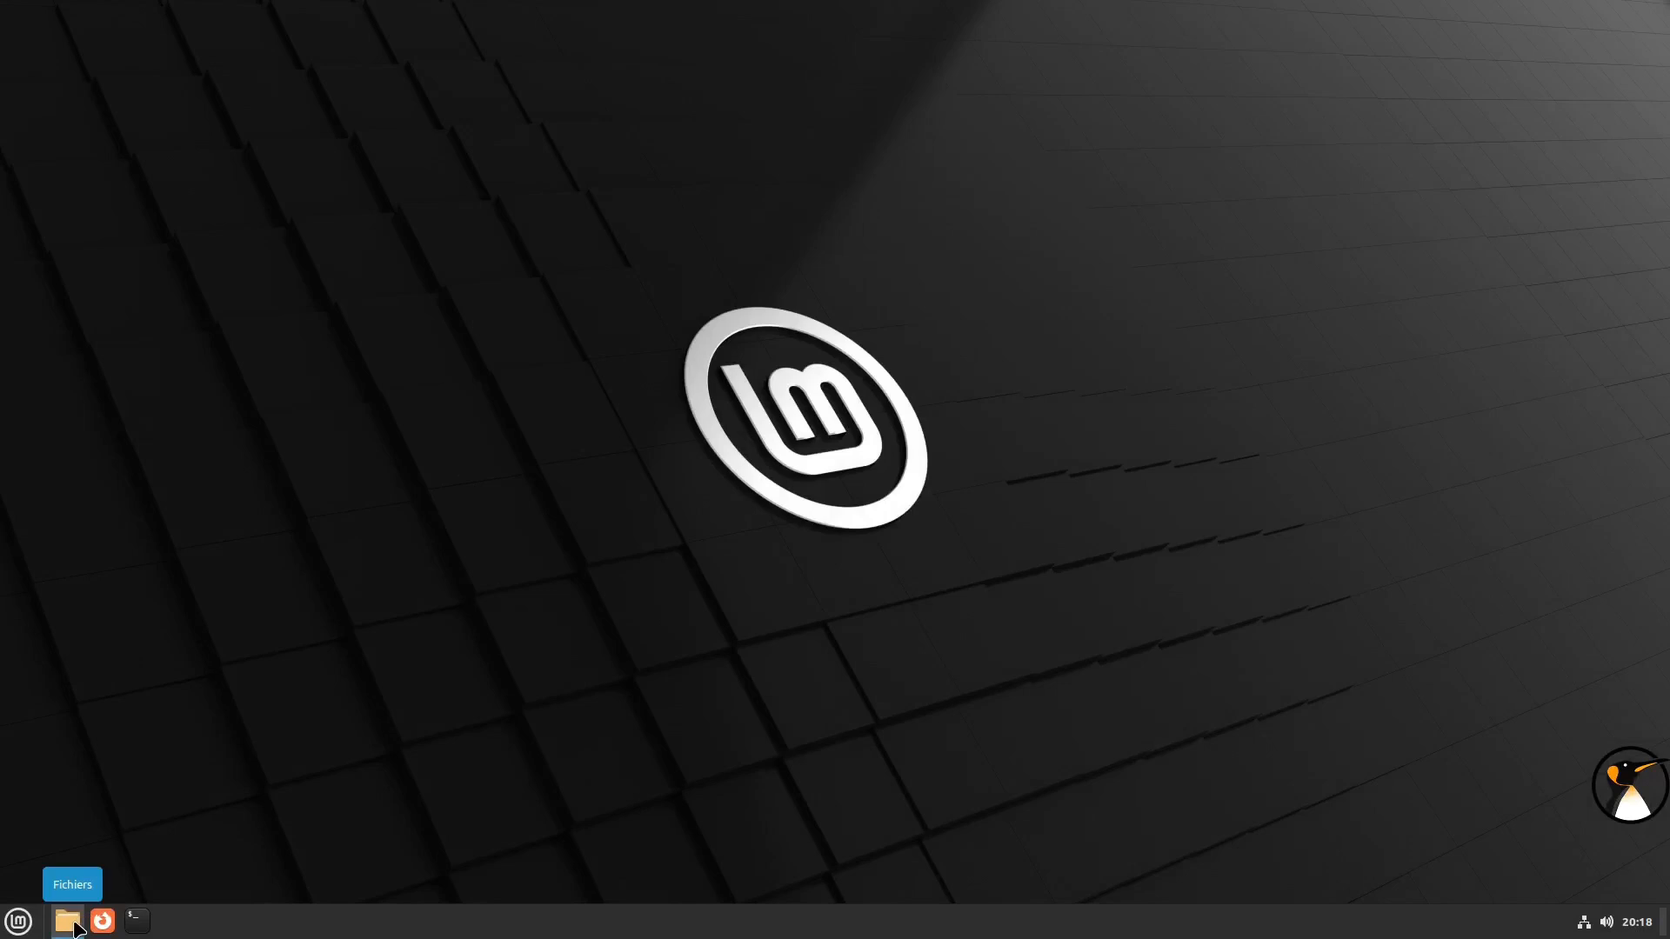
left_click_drag(453, 153, 835, 117)
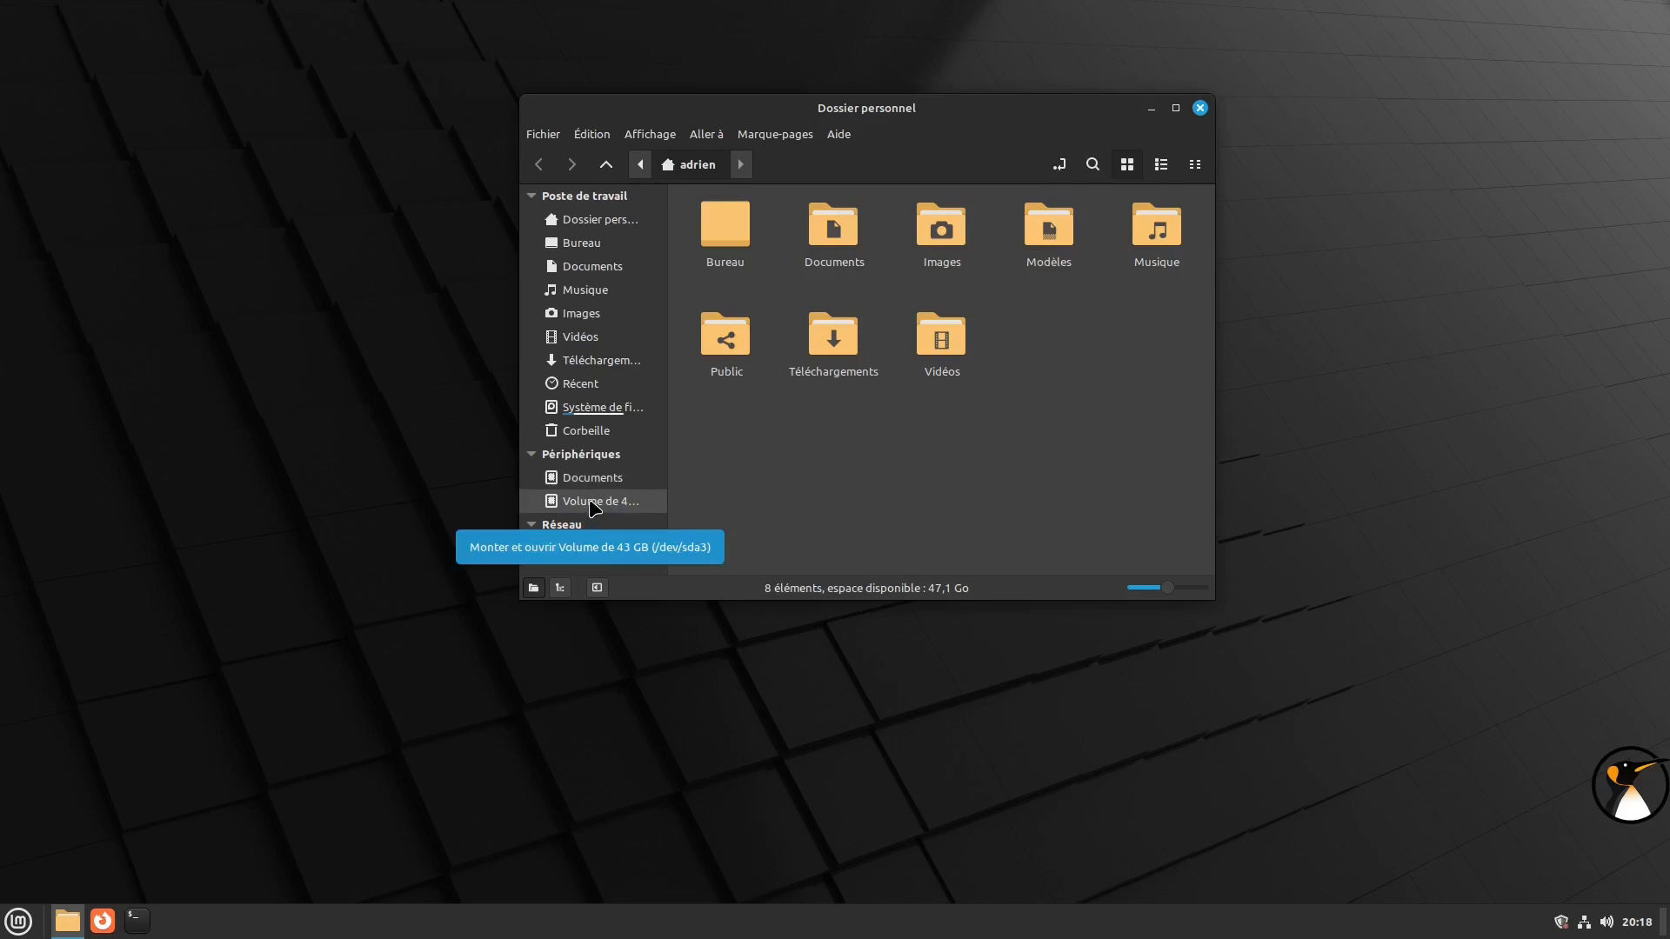
left_click(598, 486)
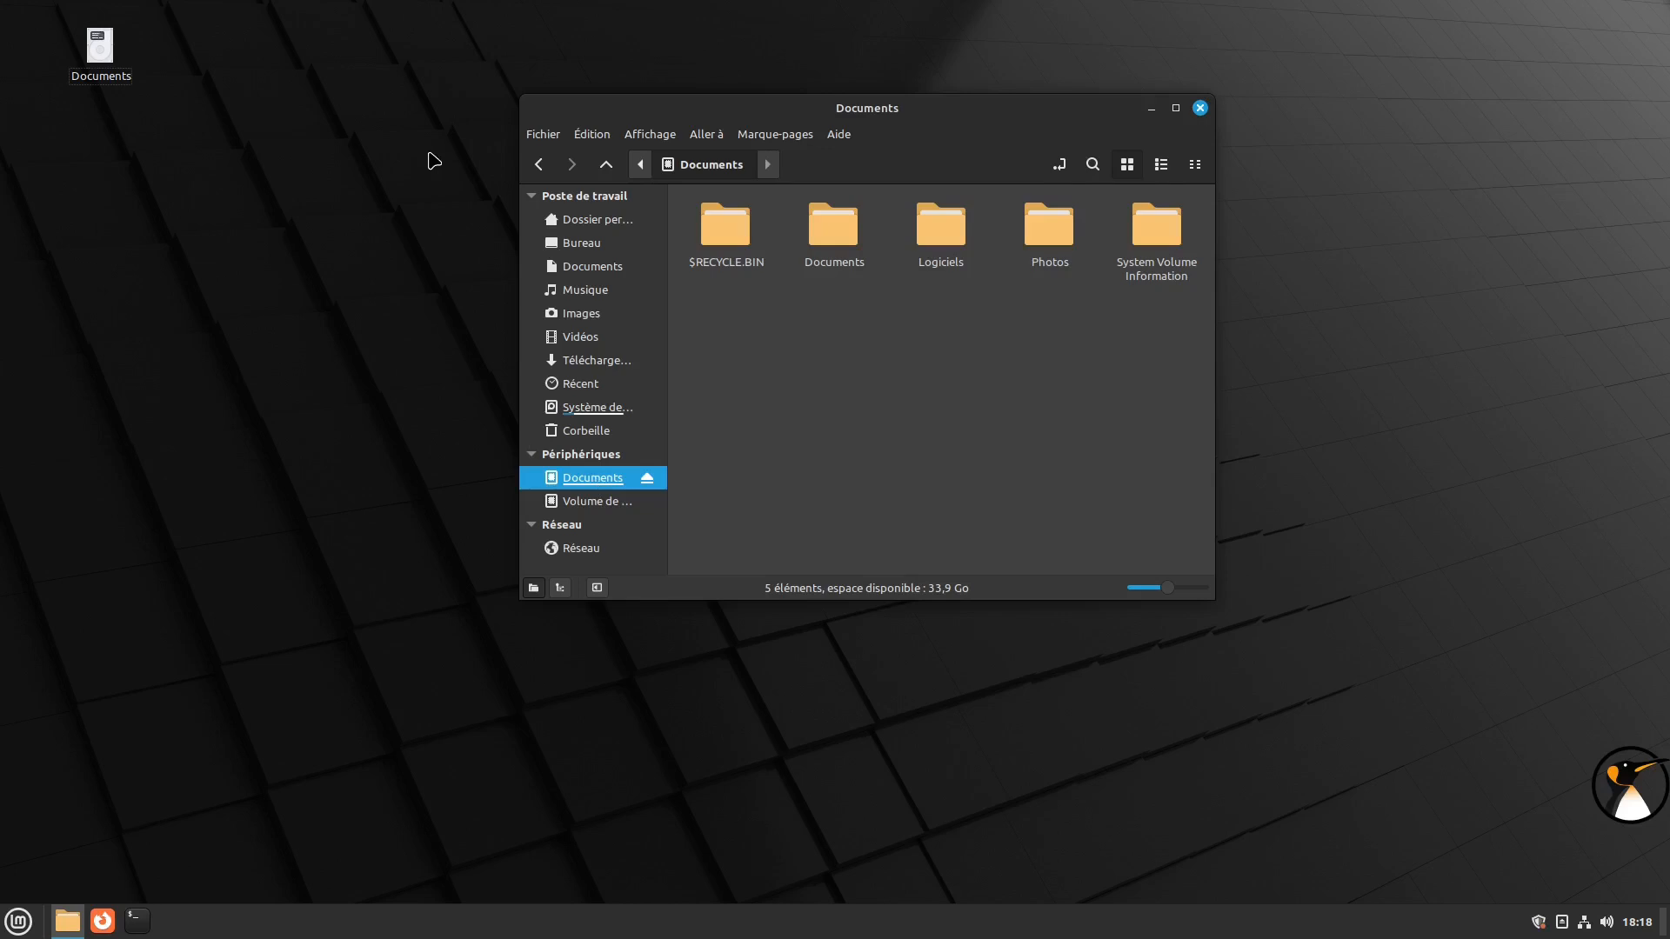
Inspect the Documents, Logiciels, Photos, $RECYCLE.BIN and System Volume Information folders on the mounted partition
left_click(839, 238)
left_click(942, 233)
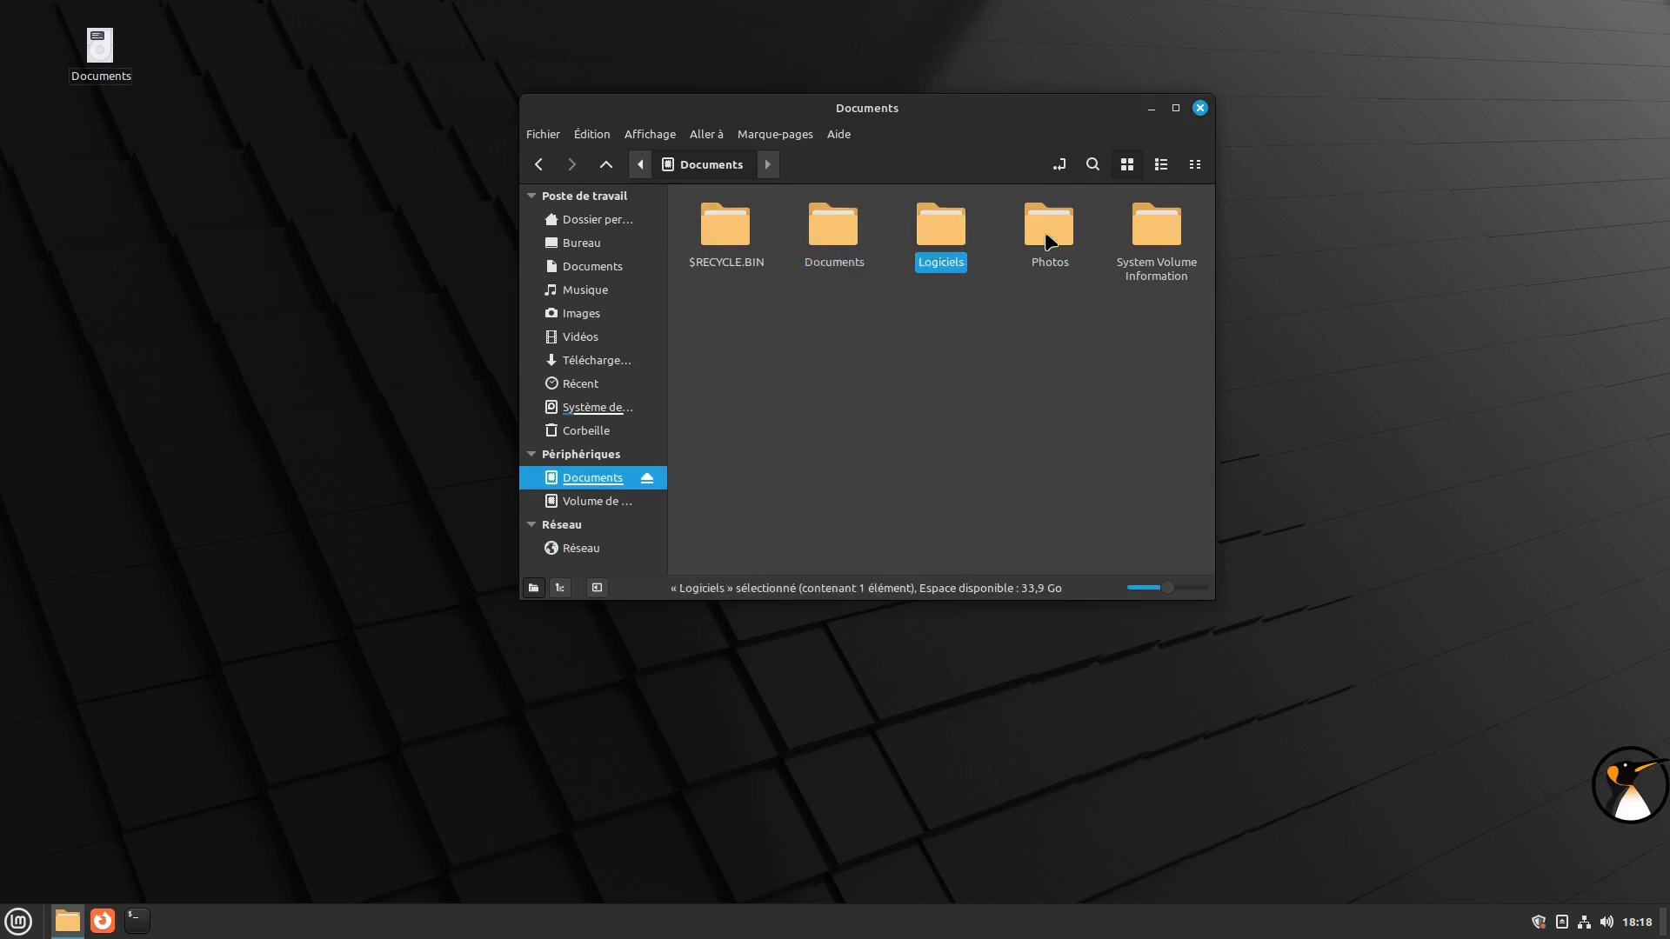
left_click(1049, 237)
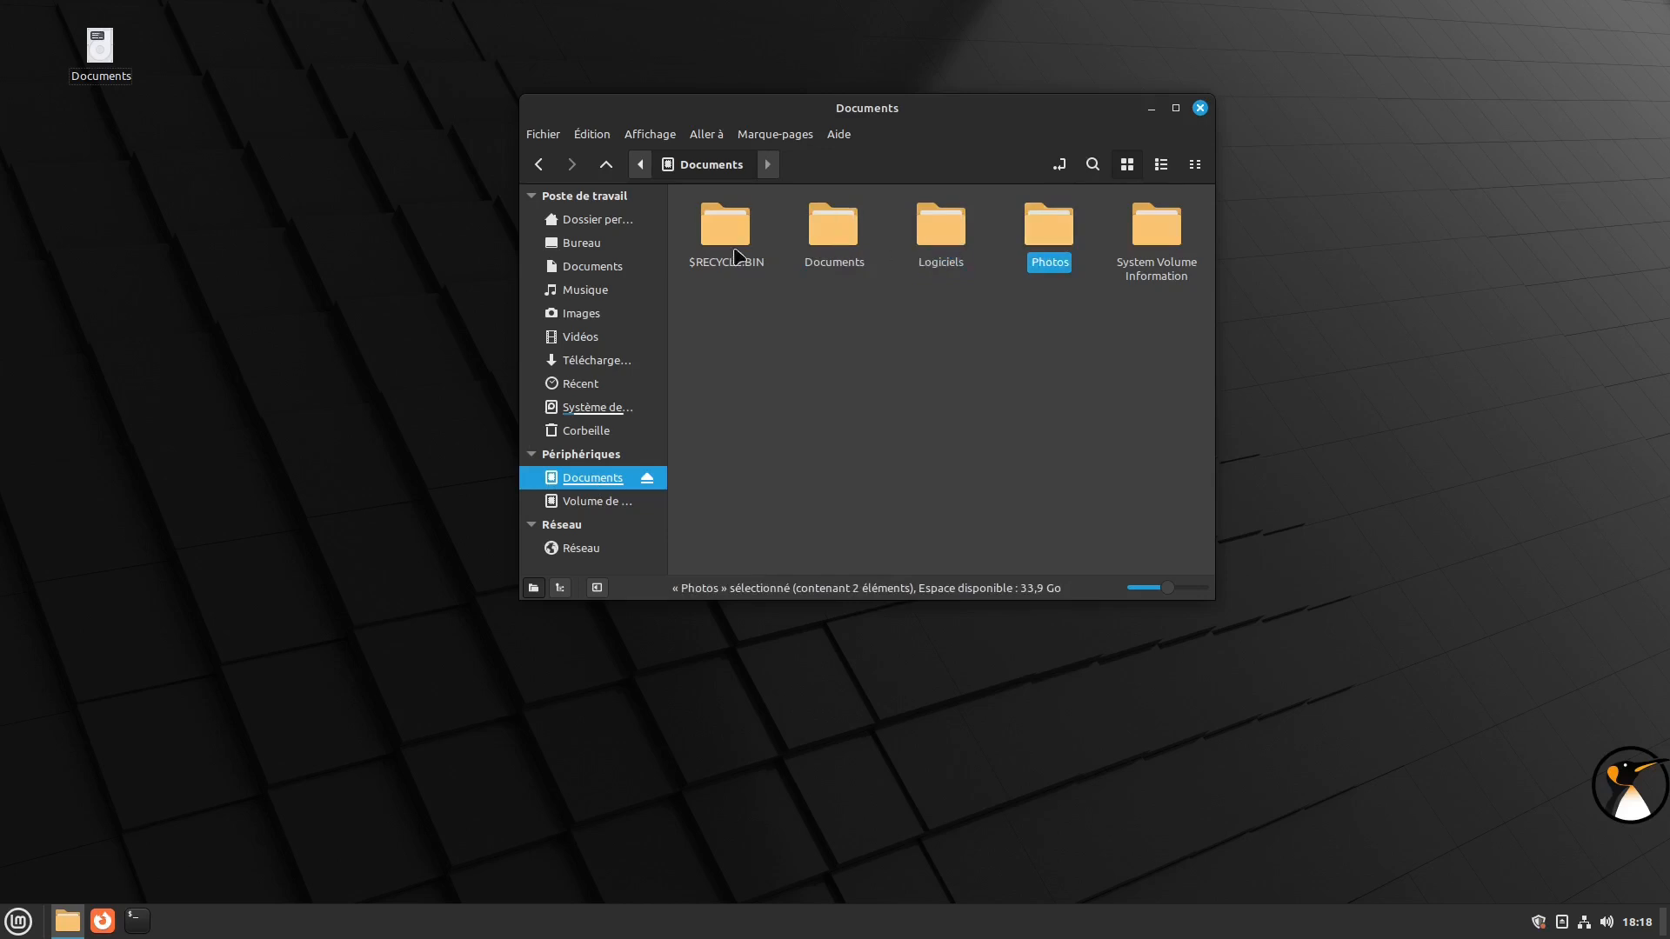
left_click(731, 230)
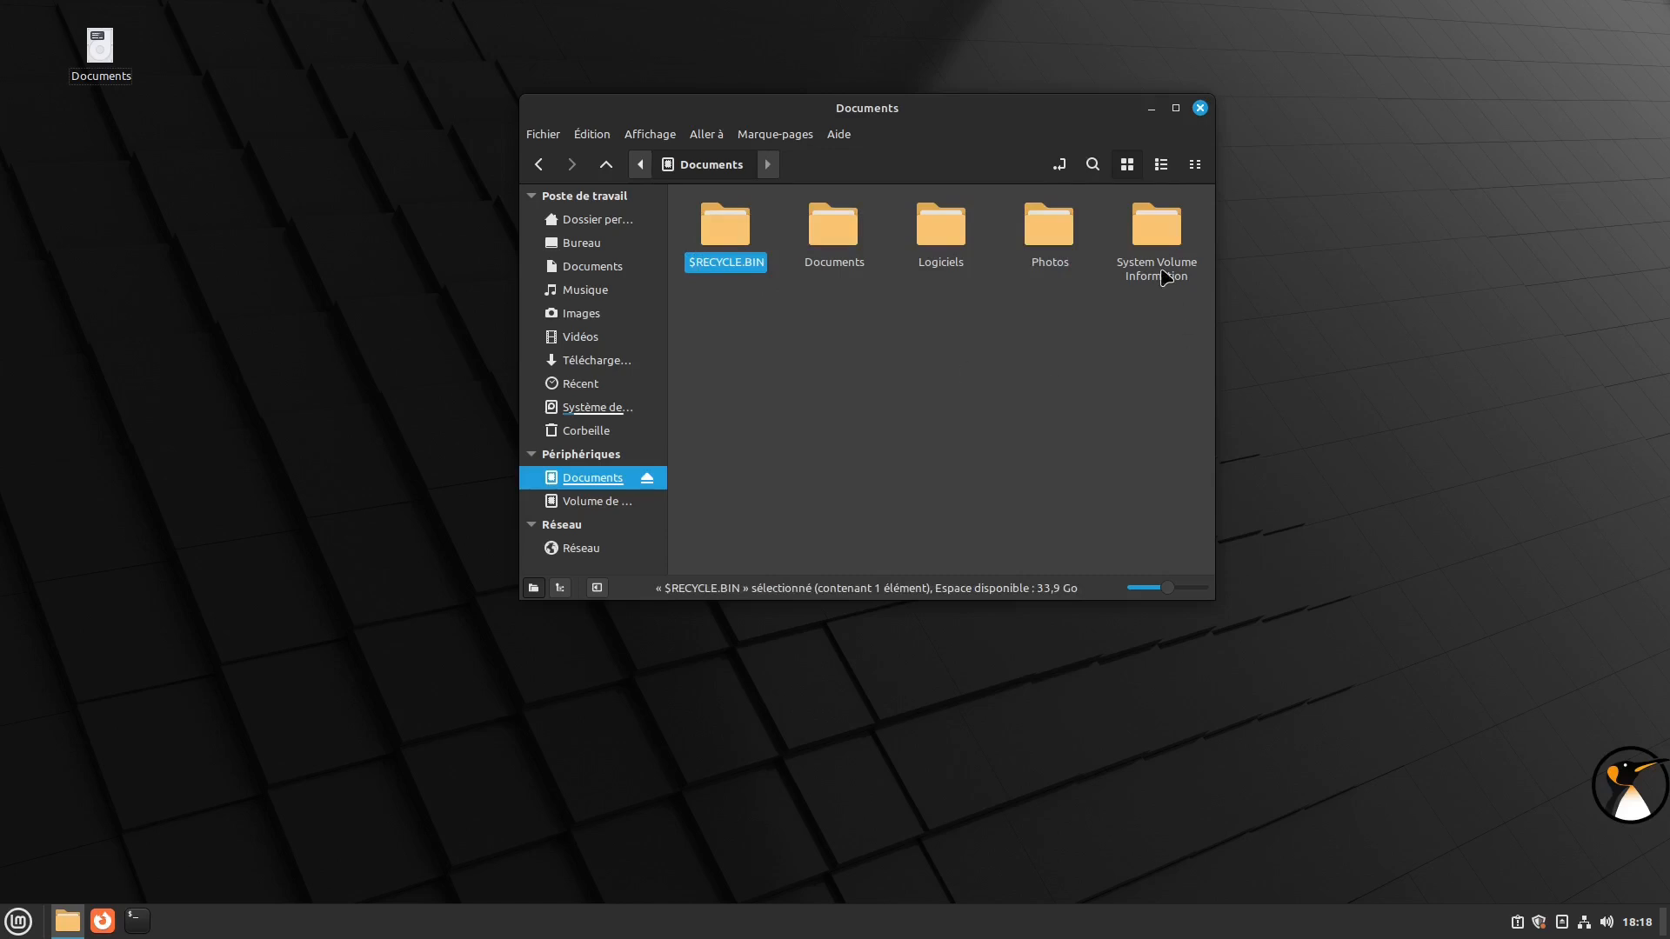
left_click(1161, 221)
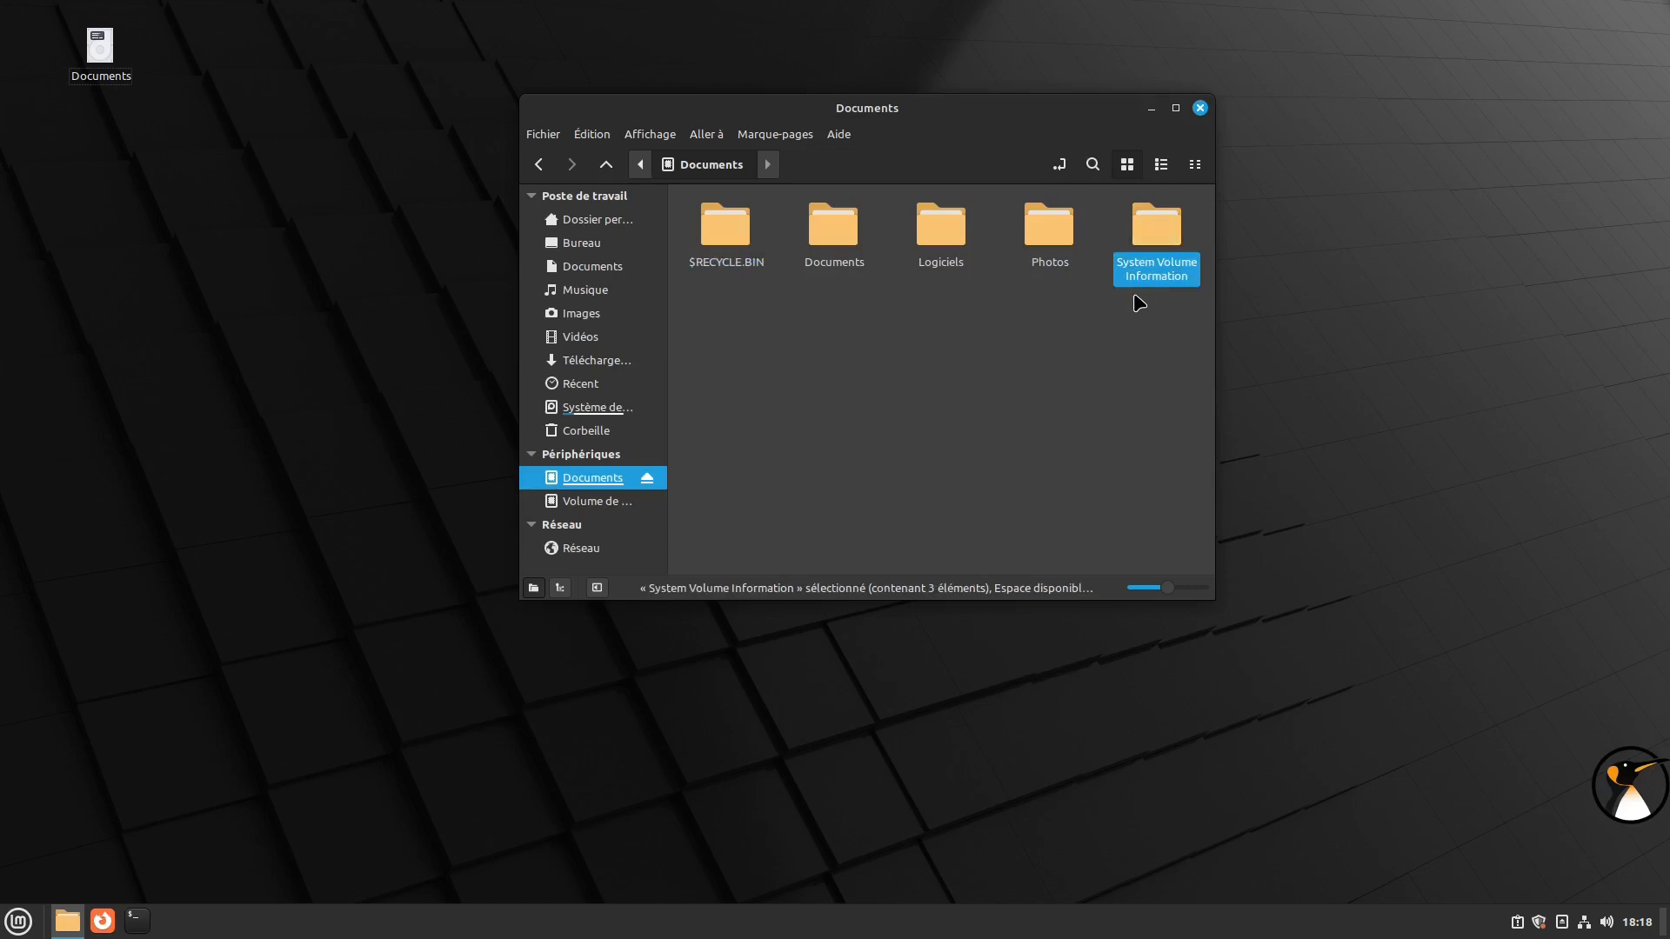
Open doc.odt from the partition's Documents folder and dismiss the tip of the day
double_click(839, 236)
left_click(720, 235)
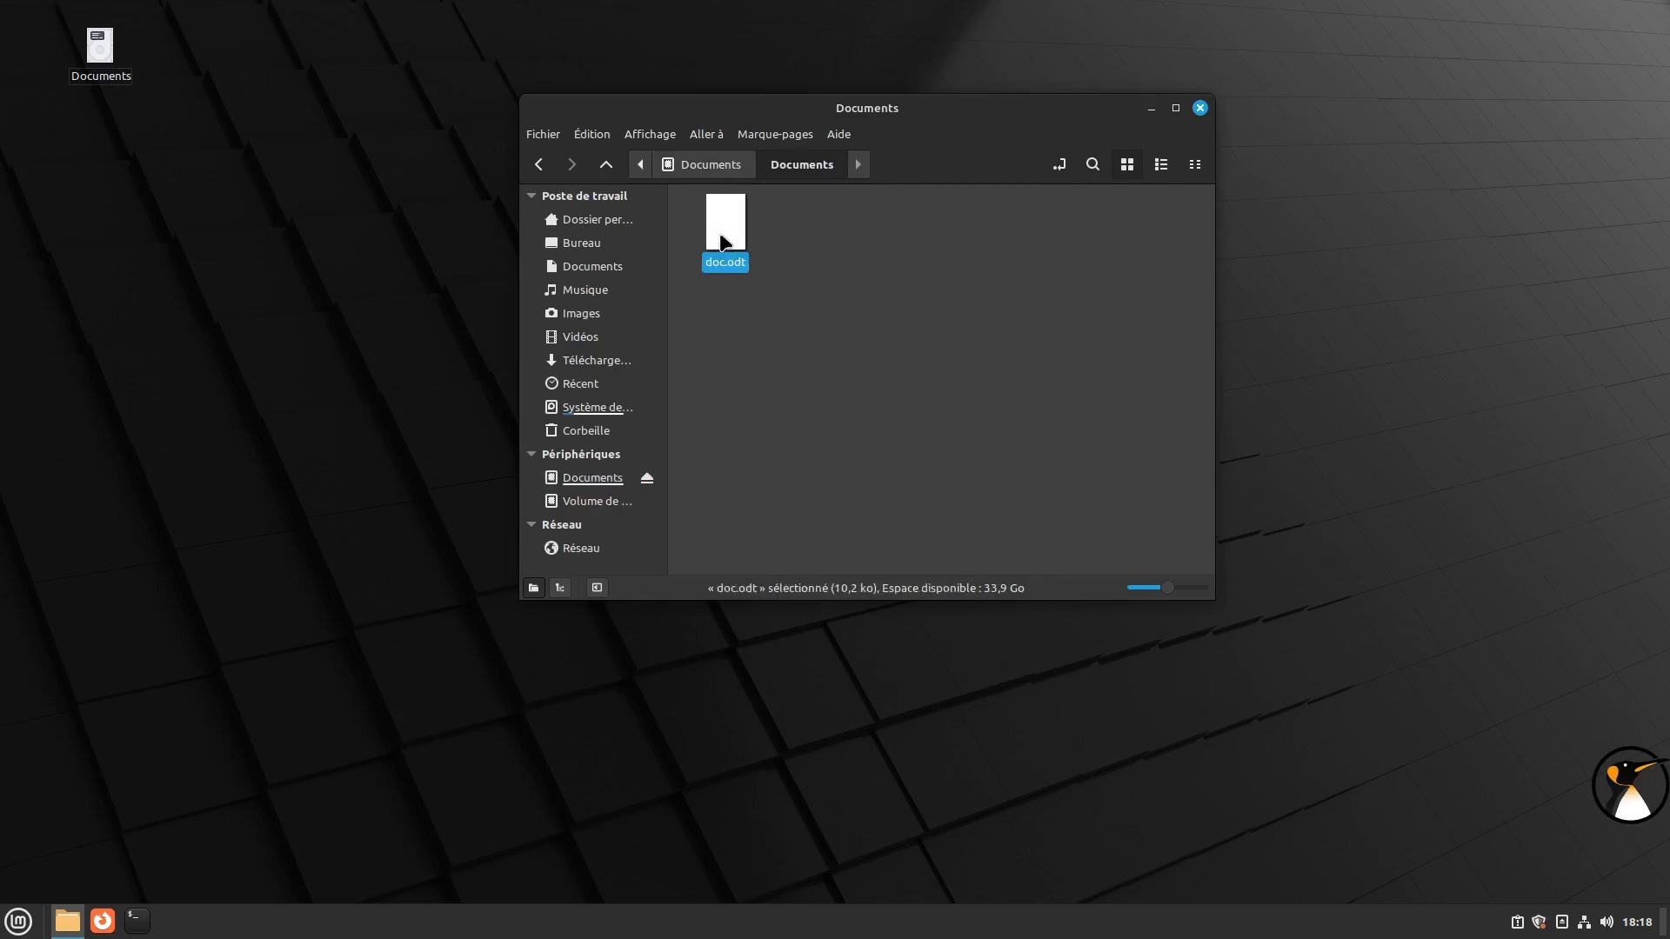
double_click(721, 240)
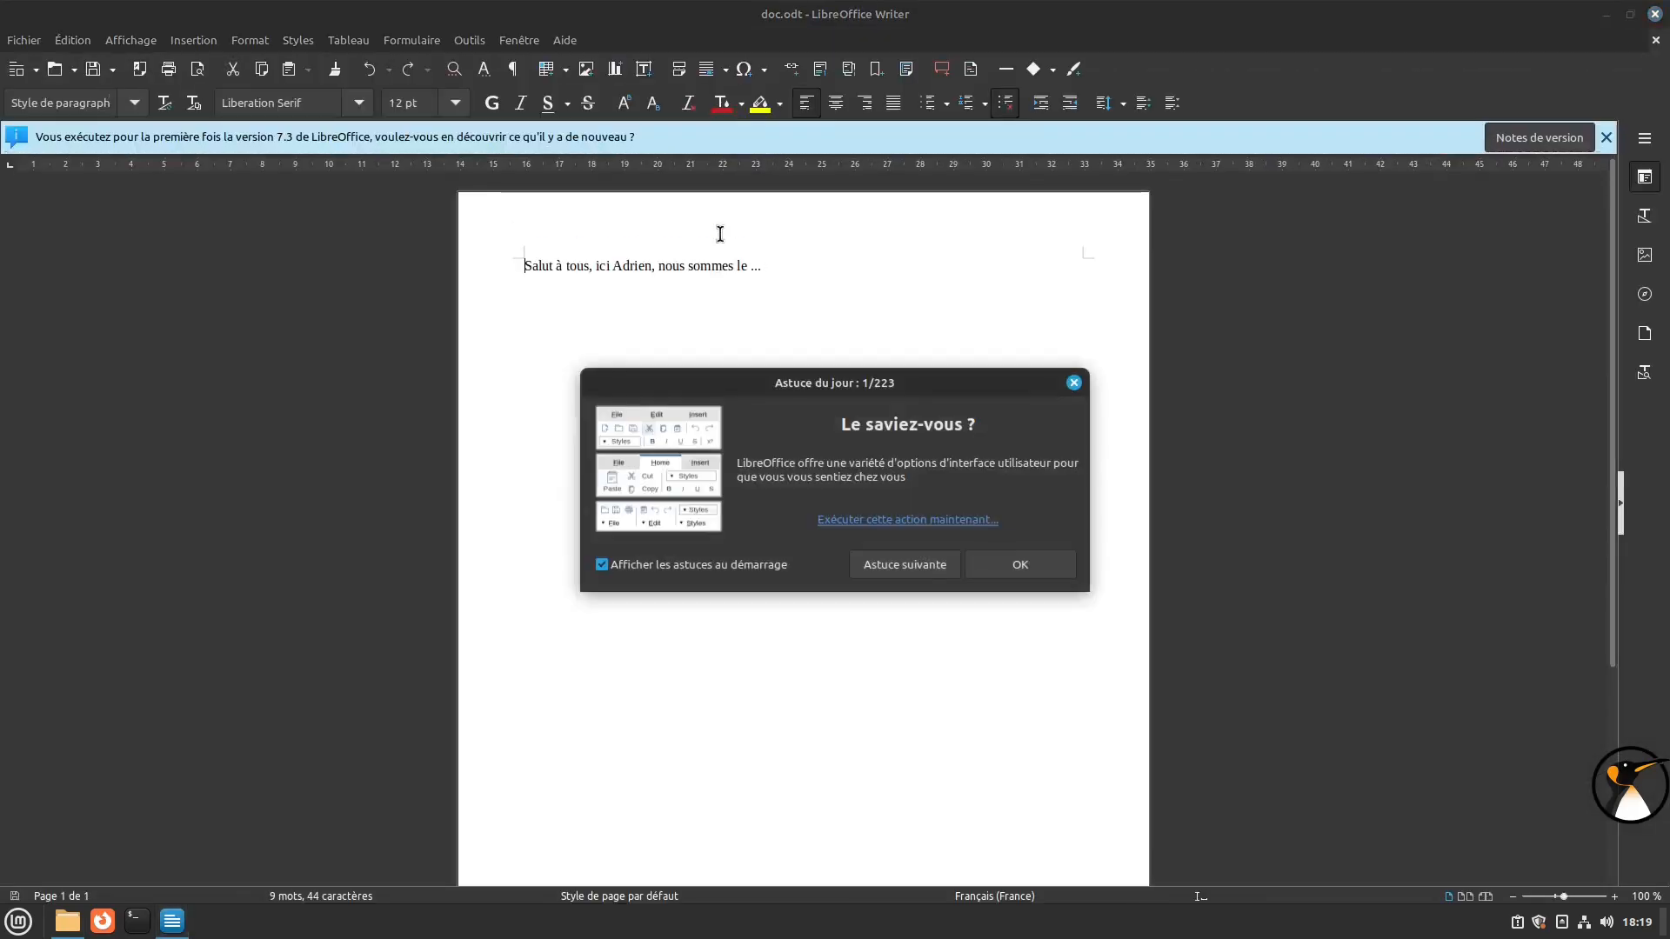
left_click(1009, 565)
Append "mardi 25 juillet" to the end of the sentence, then save and close the document
left_click(1031, 451)
type("mardi 25 juillet")
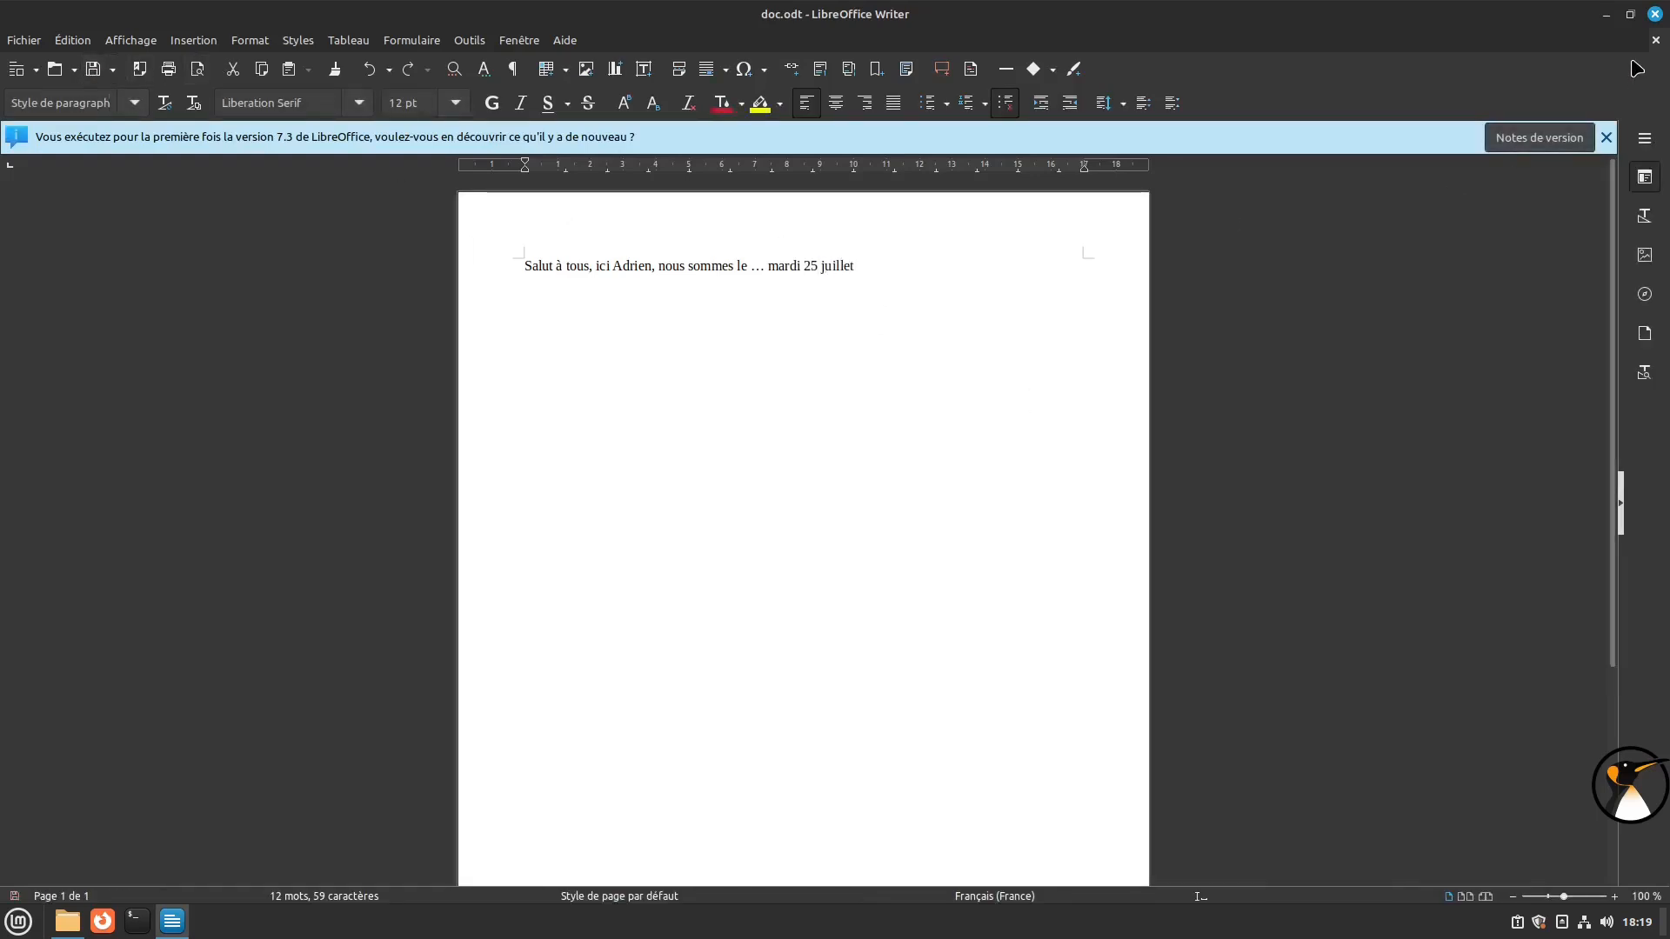
left_click(1655, 15)
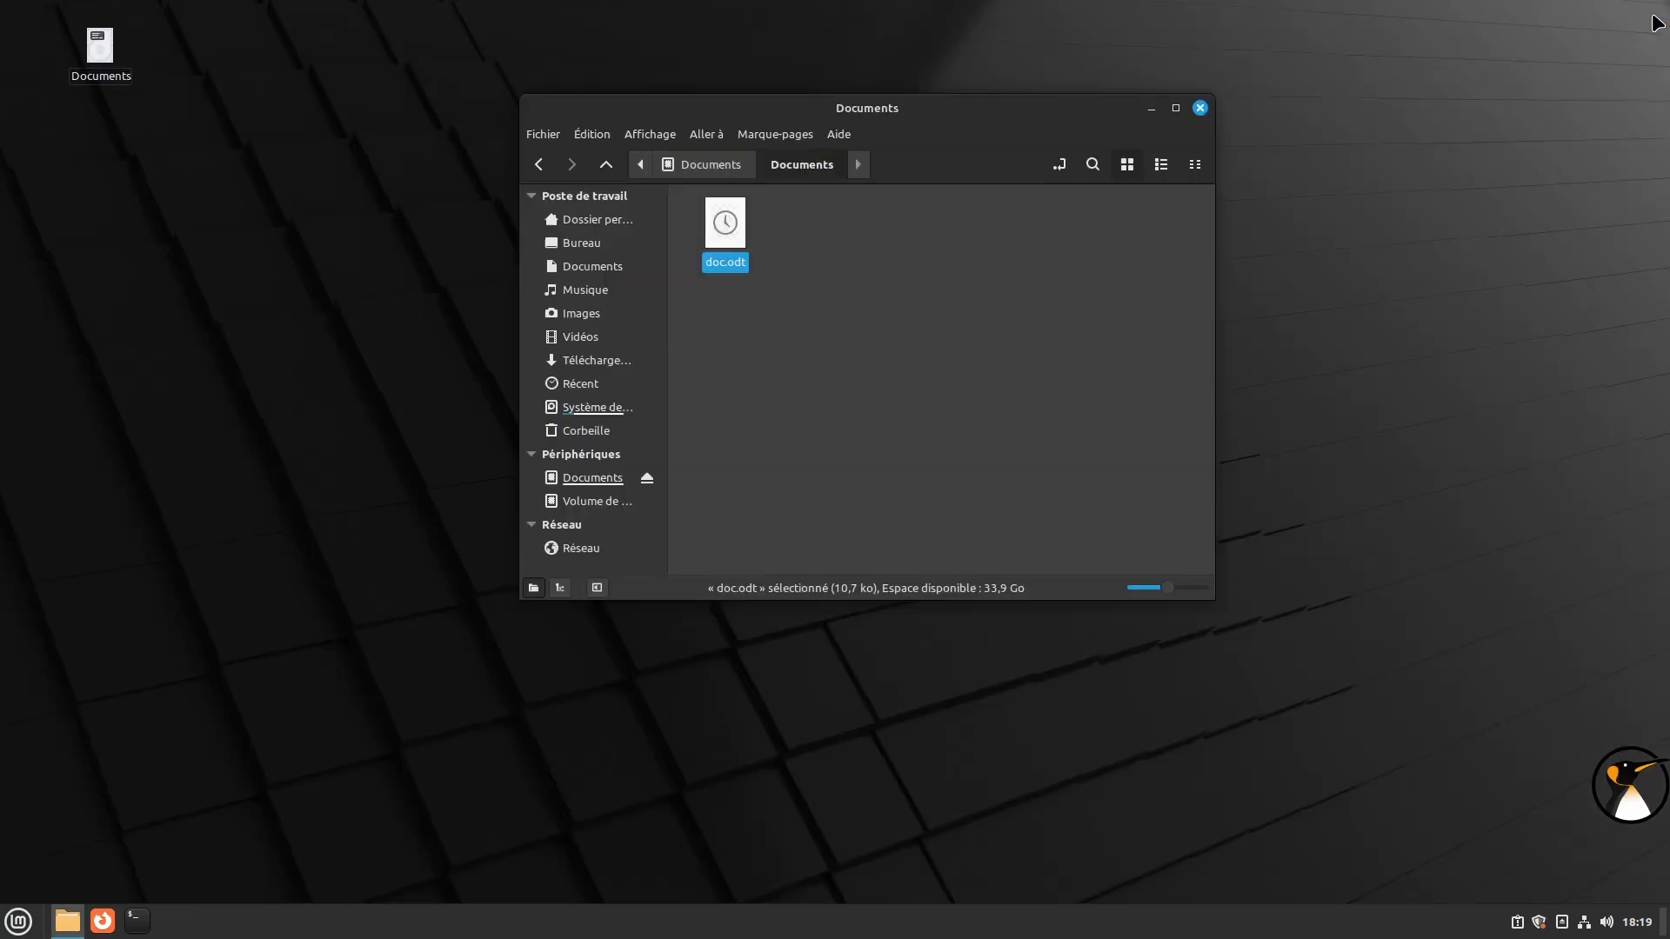
Restart the computer and return to the Linux Mint desktop
left_click(24, 928)
left_click(45, 860)
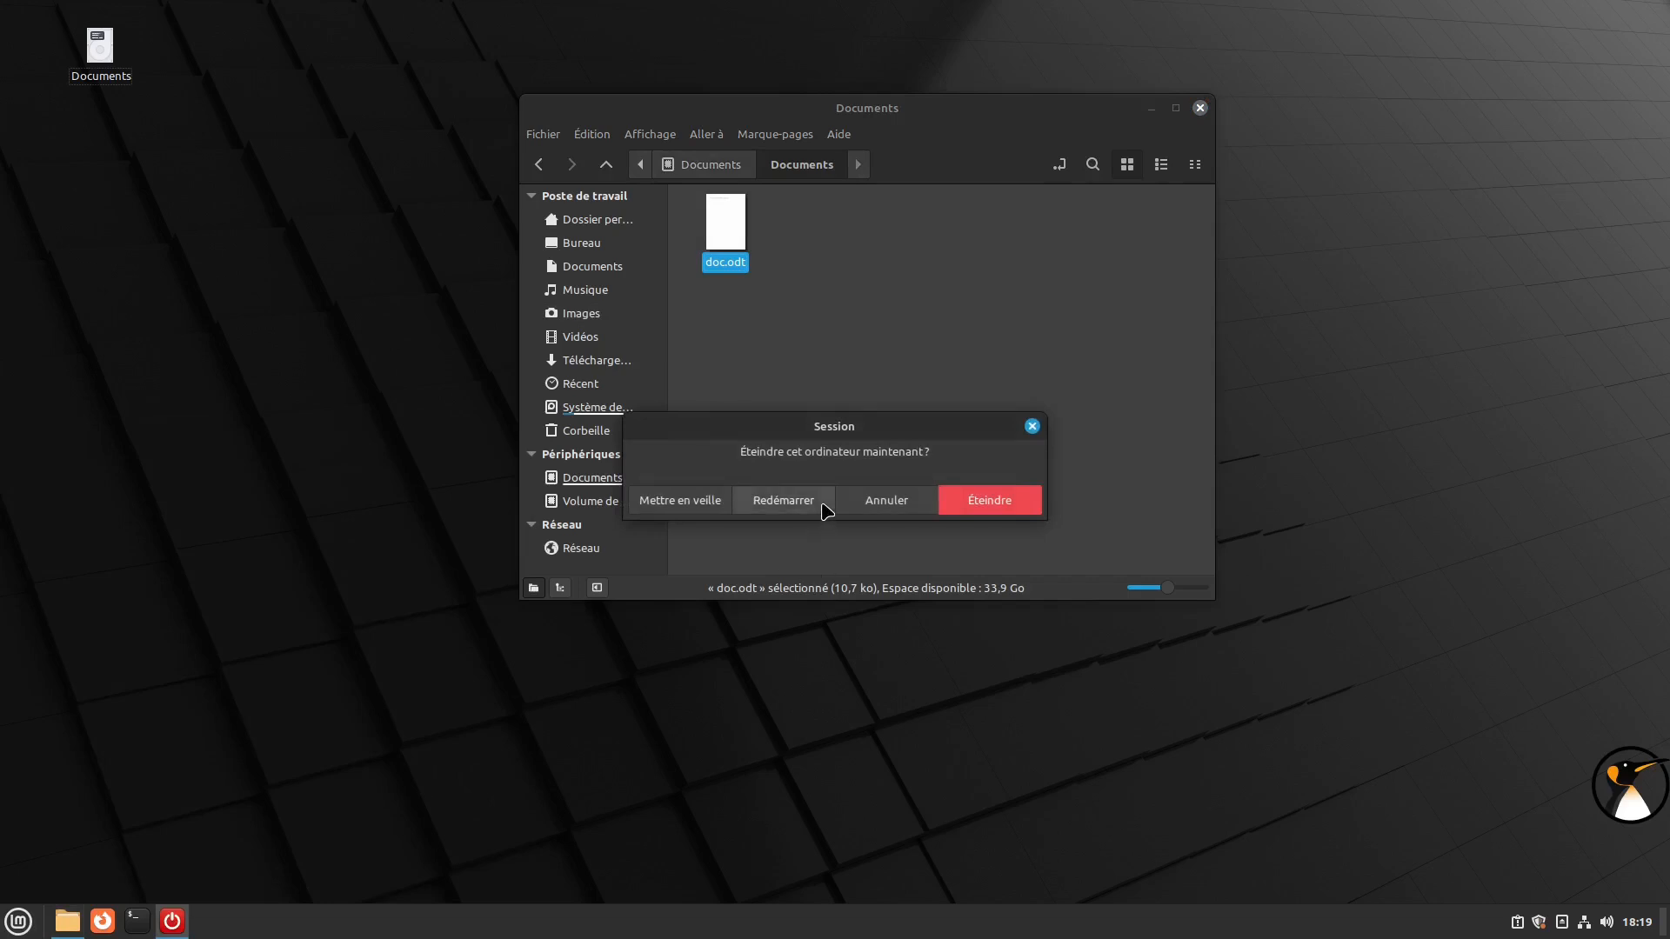
left_click(822, 503)
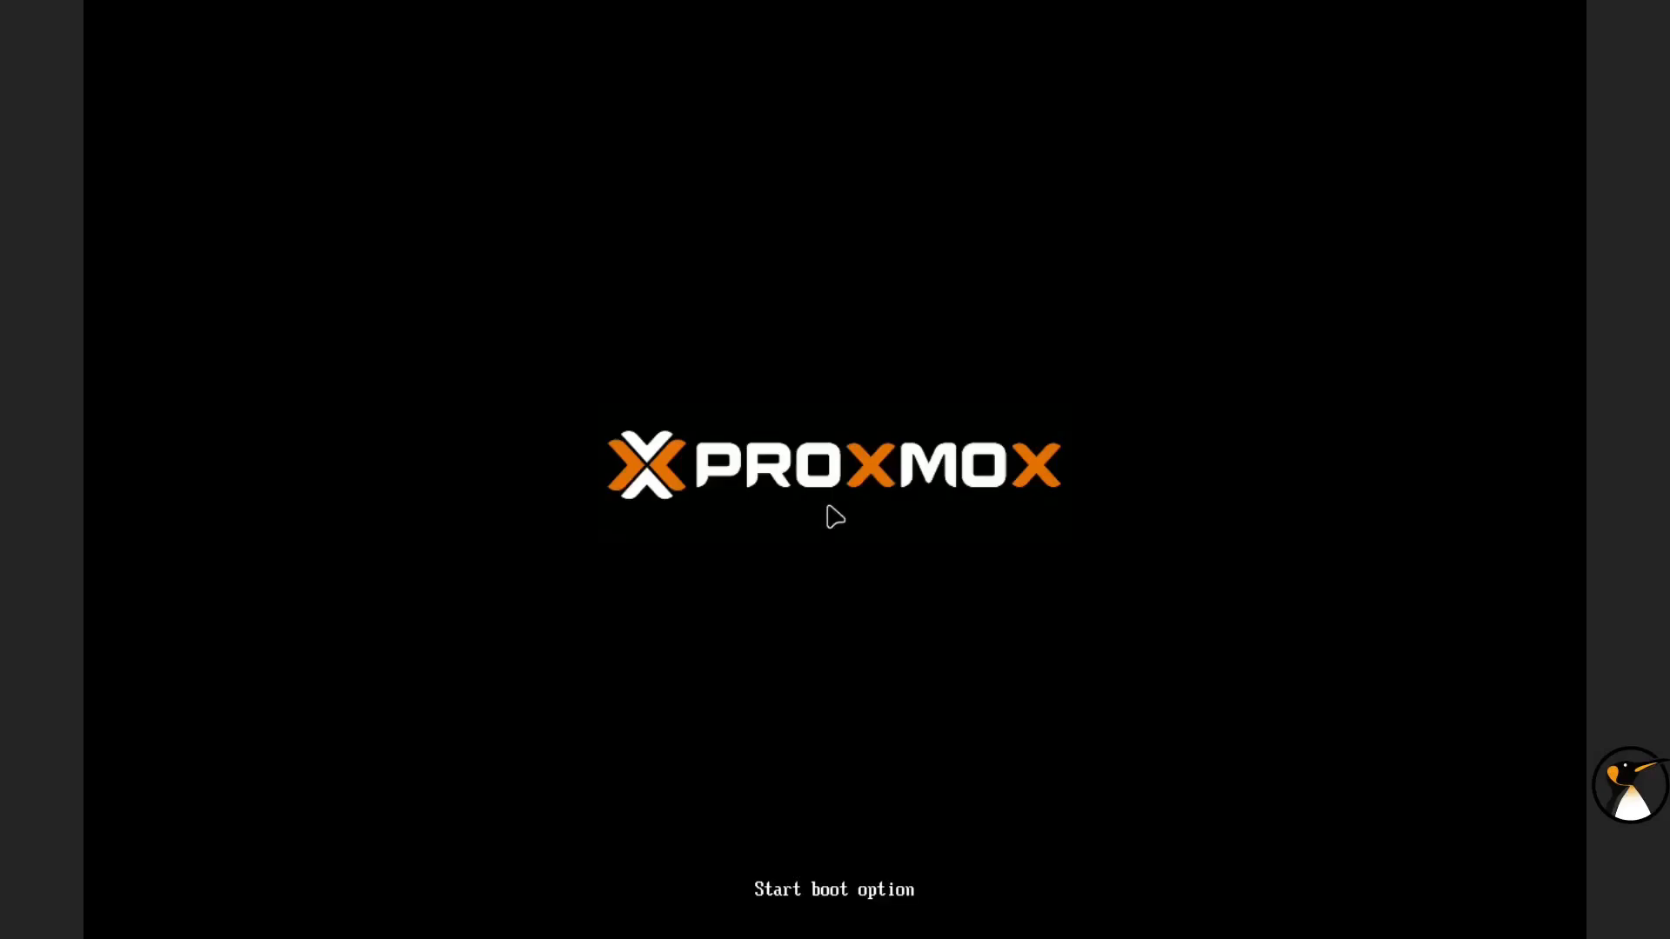
key("Return")
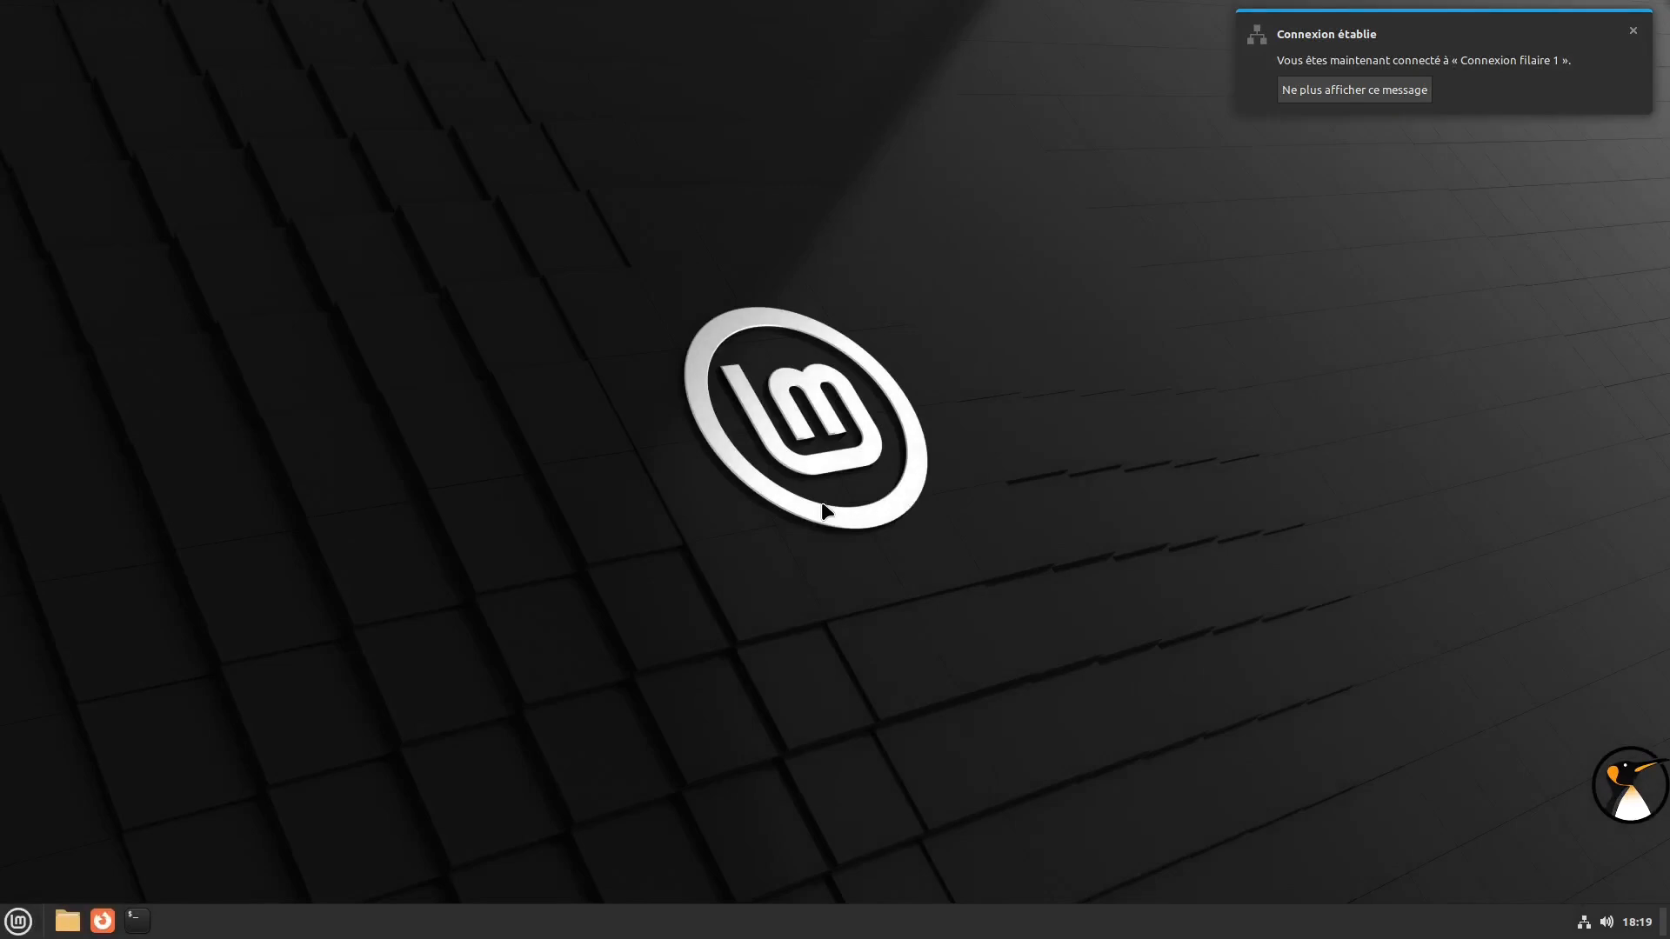
Open the file manager, try to reopen the recent doc file from LibreOffice, and close LibreOffice
left_click(68, 922)
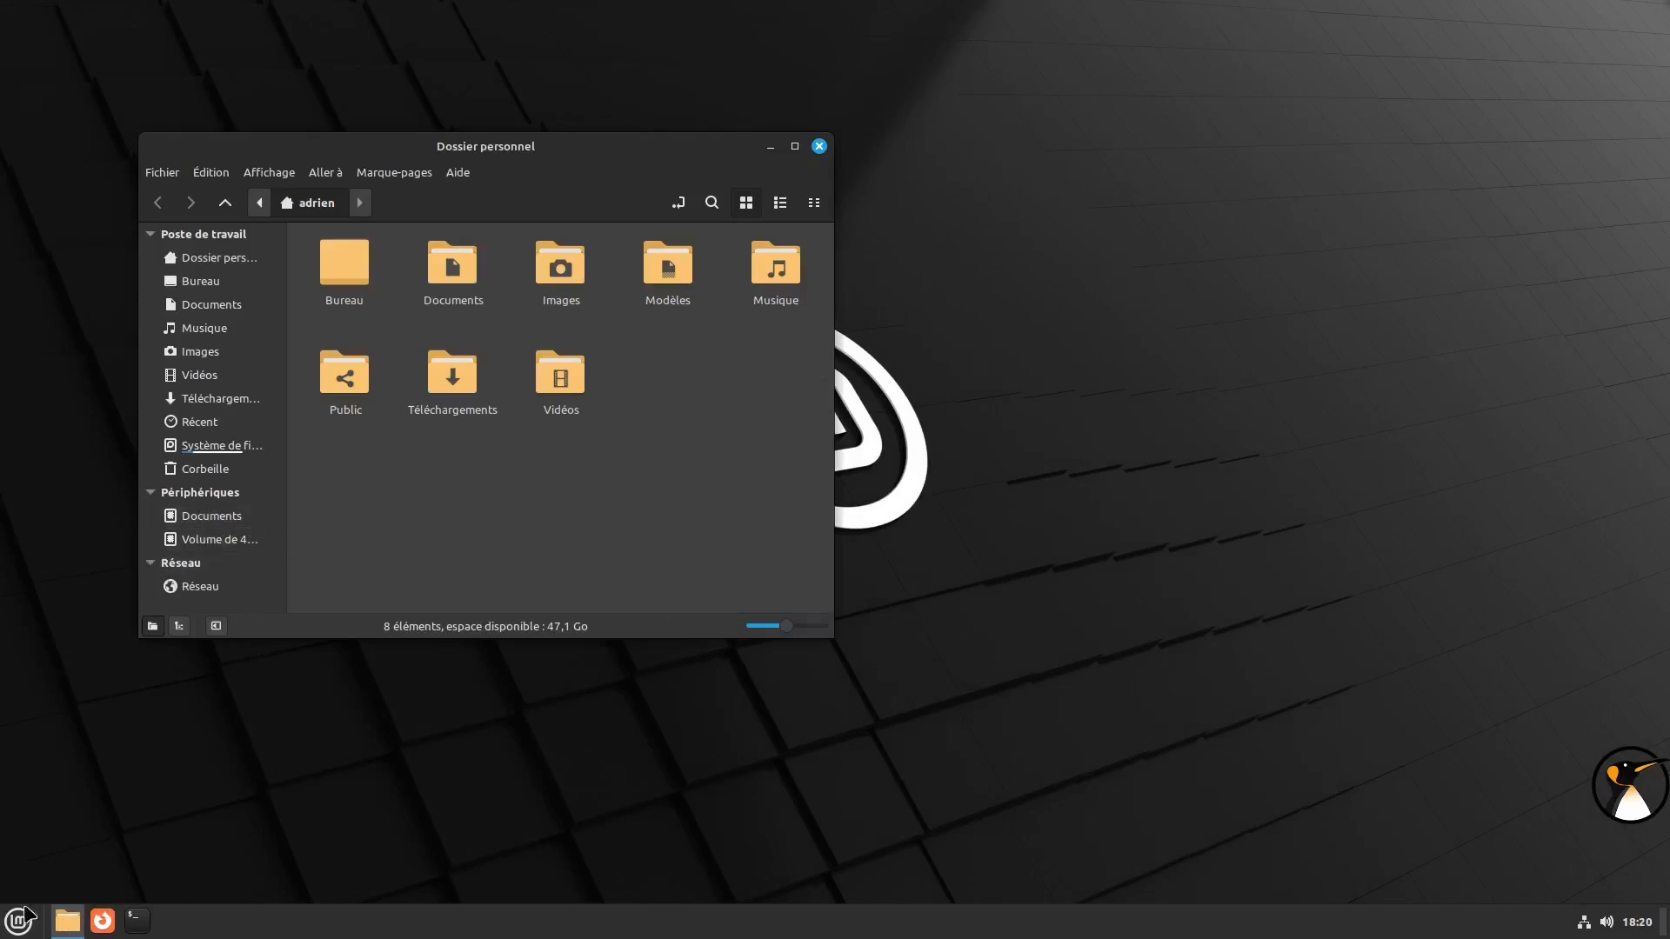
left_click(18, 921)
mouse_move(214, 599)
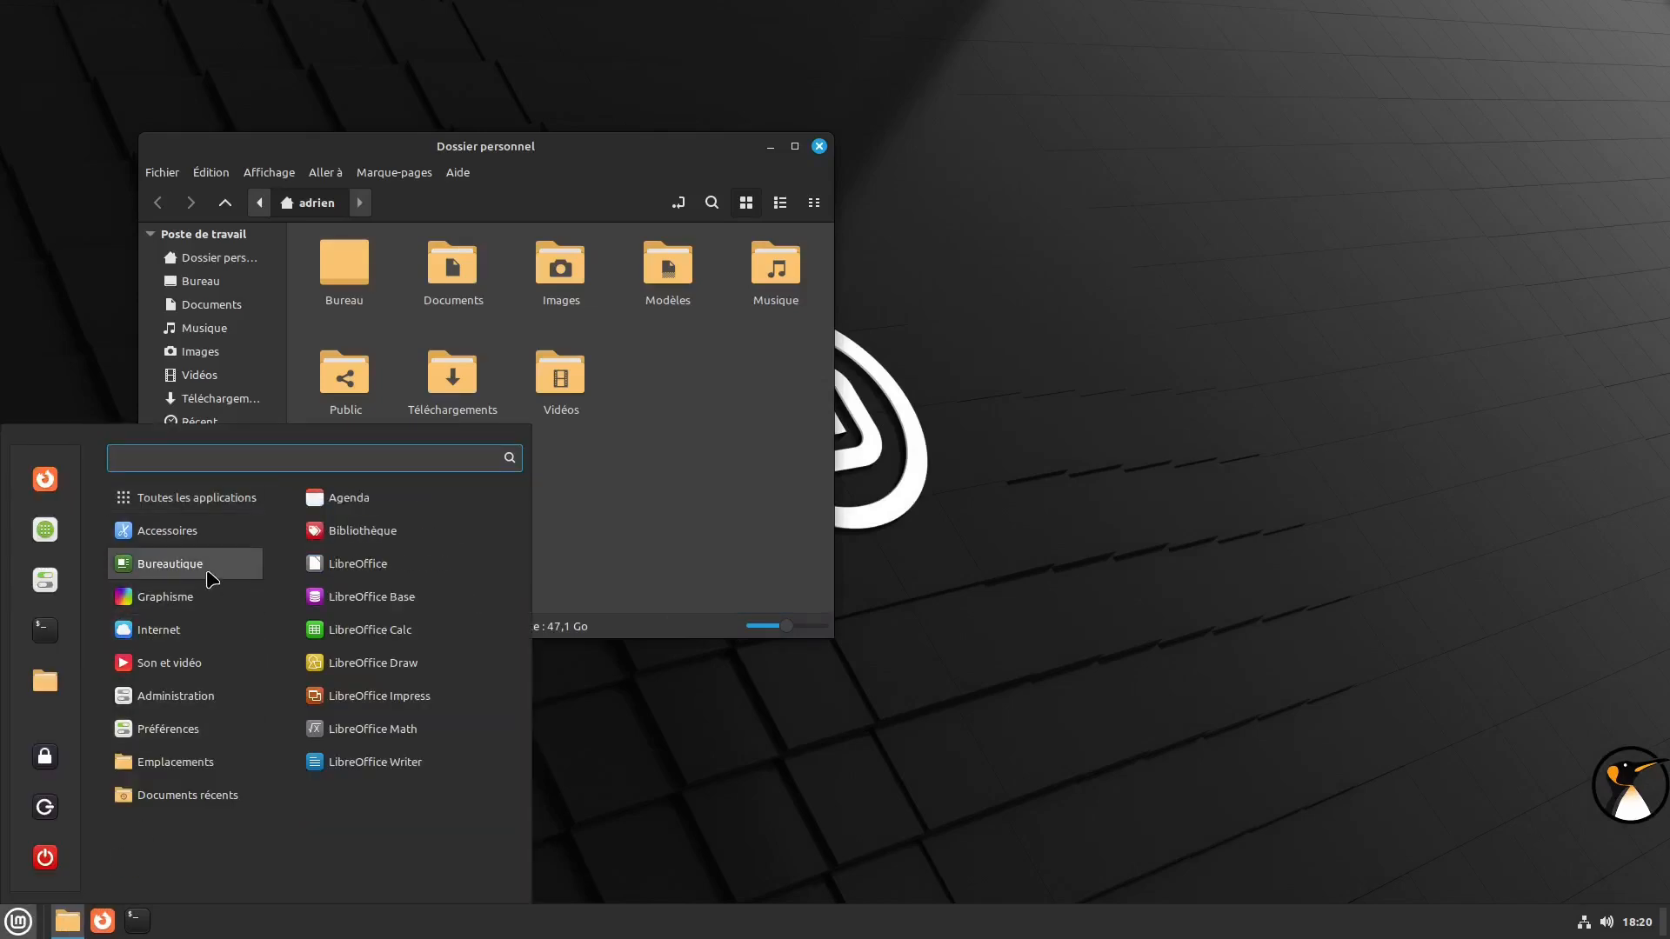
left_click(337, 576)
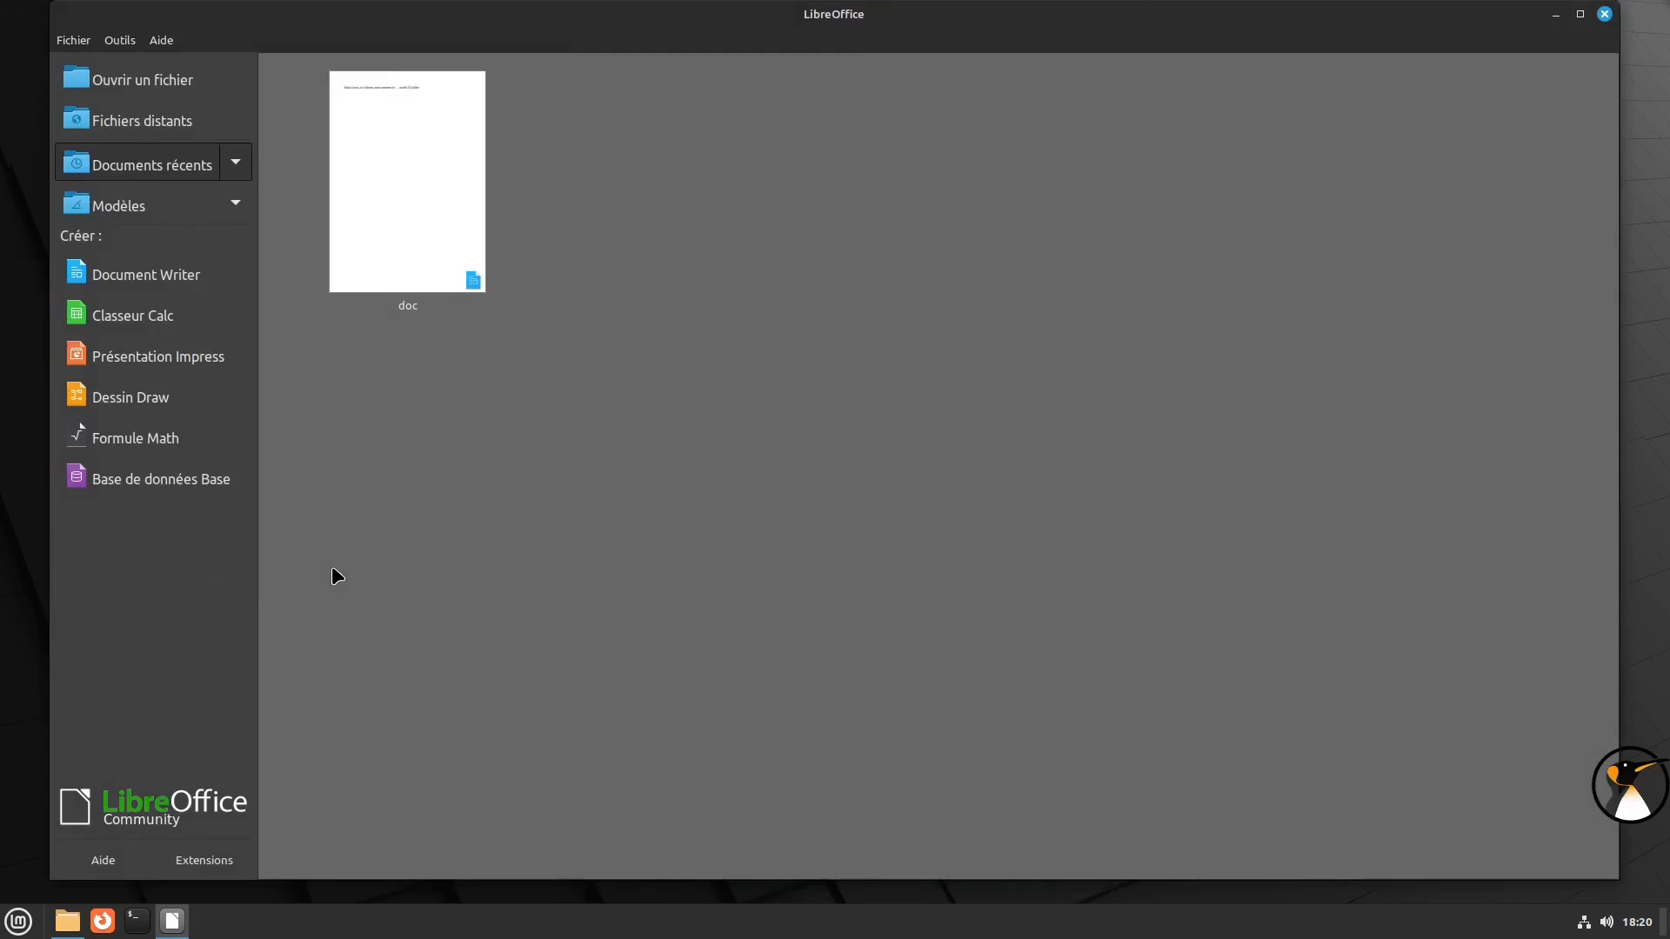
left_click(415, 183)
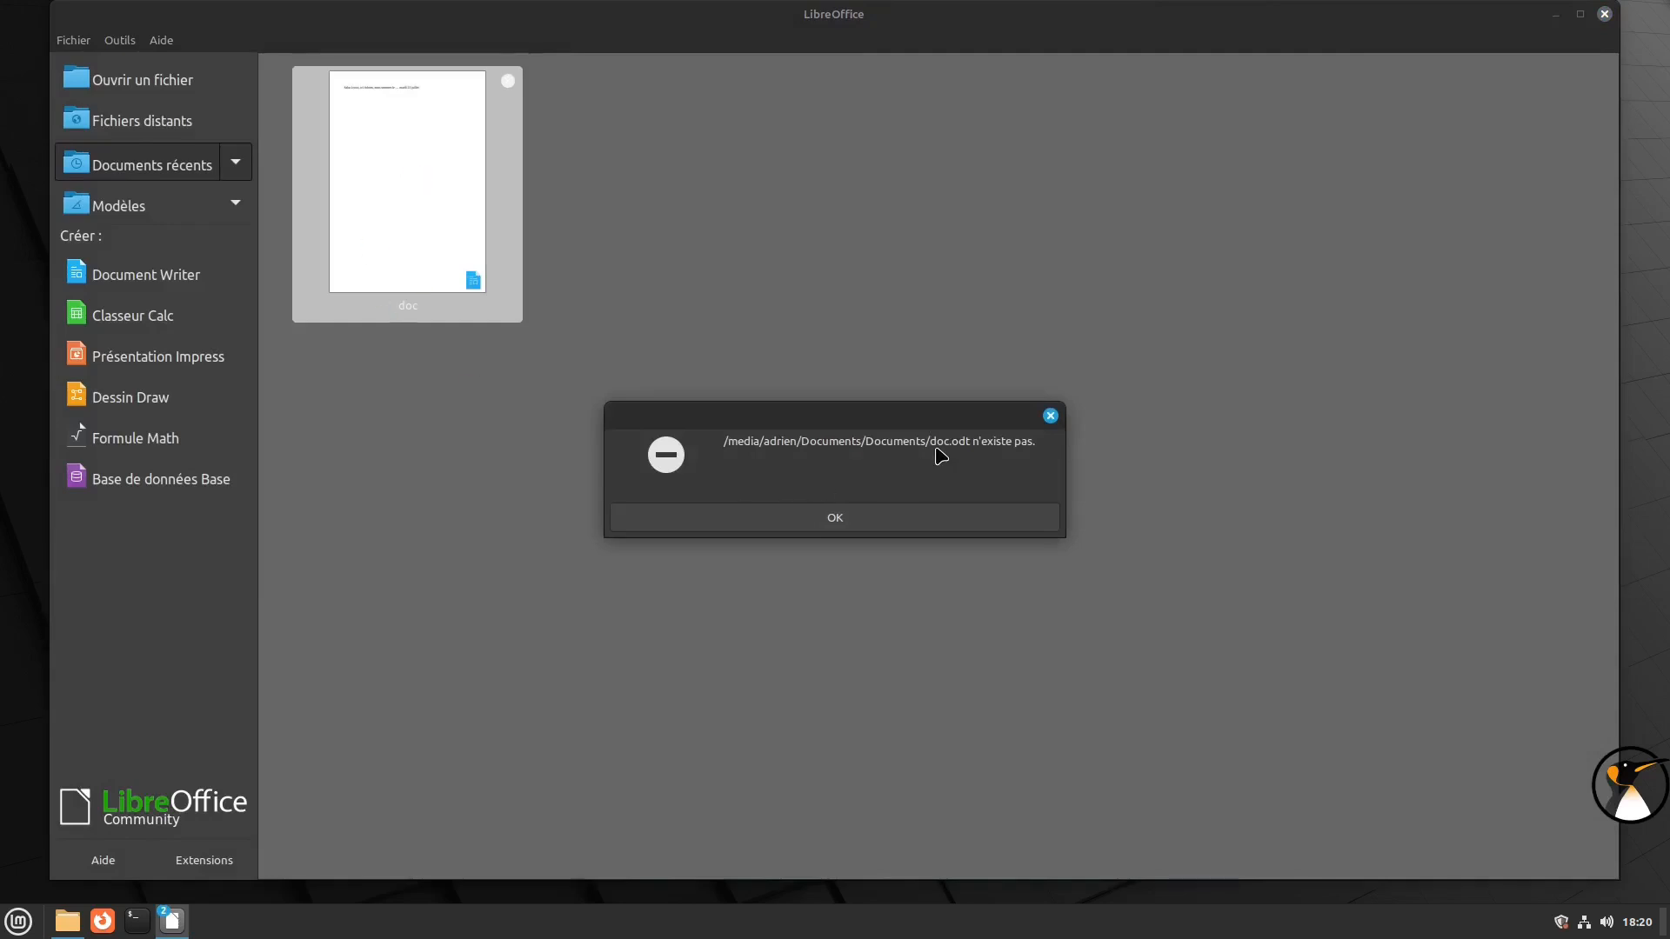
left_click(1029, 524)
left_click(1608, 15)
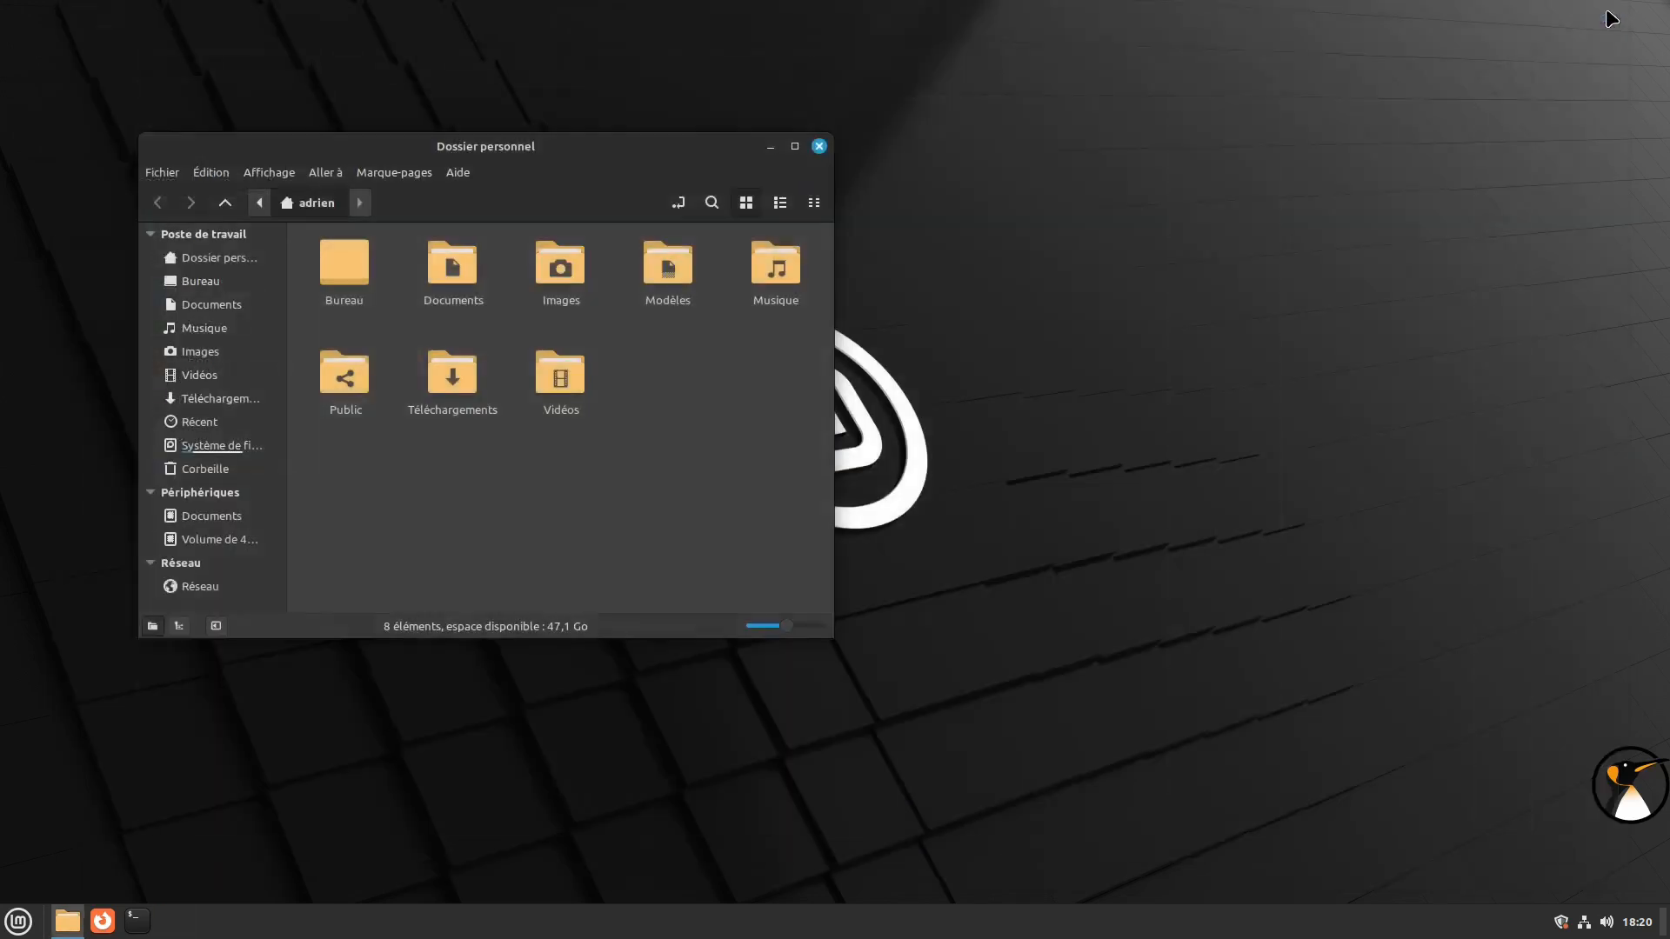
Launch the Disques utility and minimize the file manager window
left_click_drag(477, 138, 1152, 86)
left_click(19, 920)
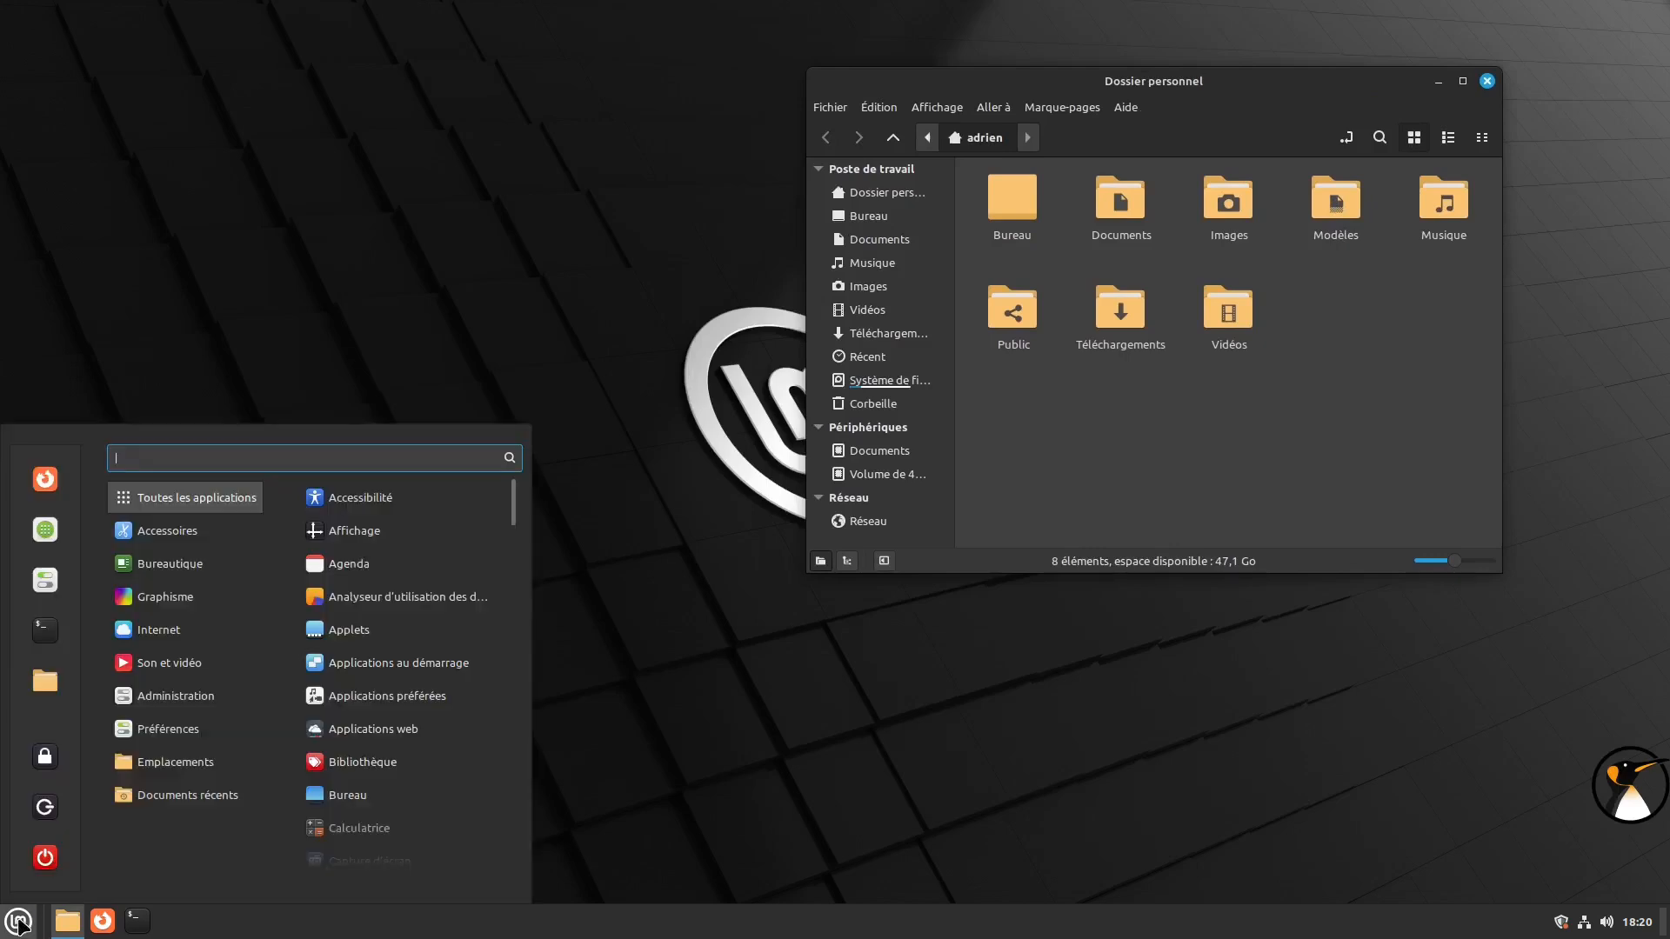
type("dis")
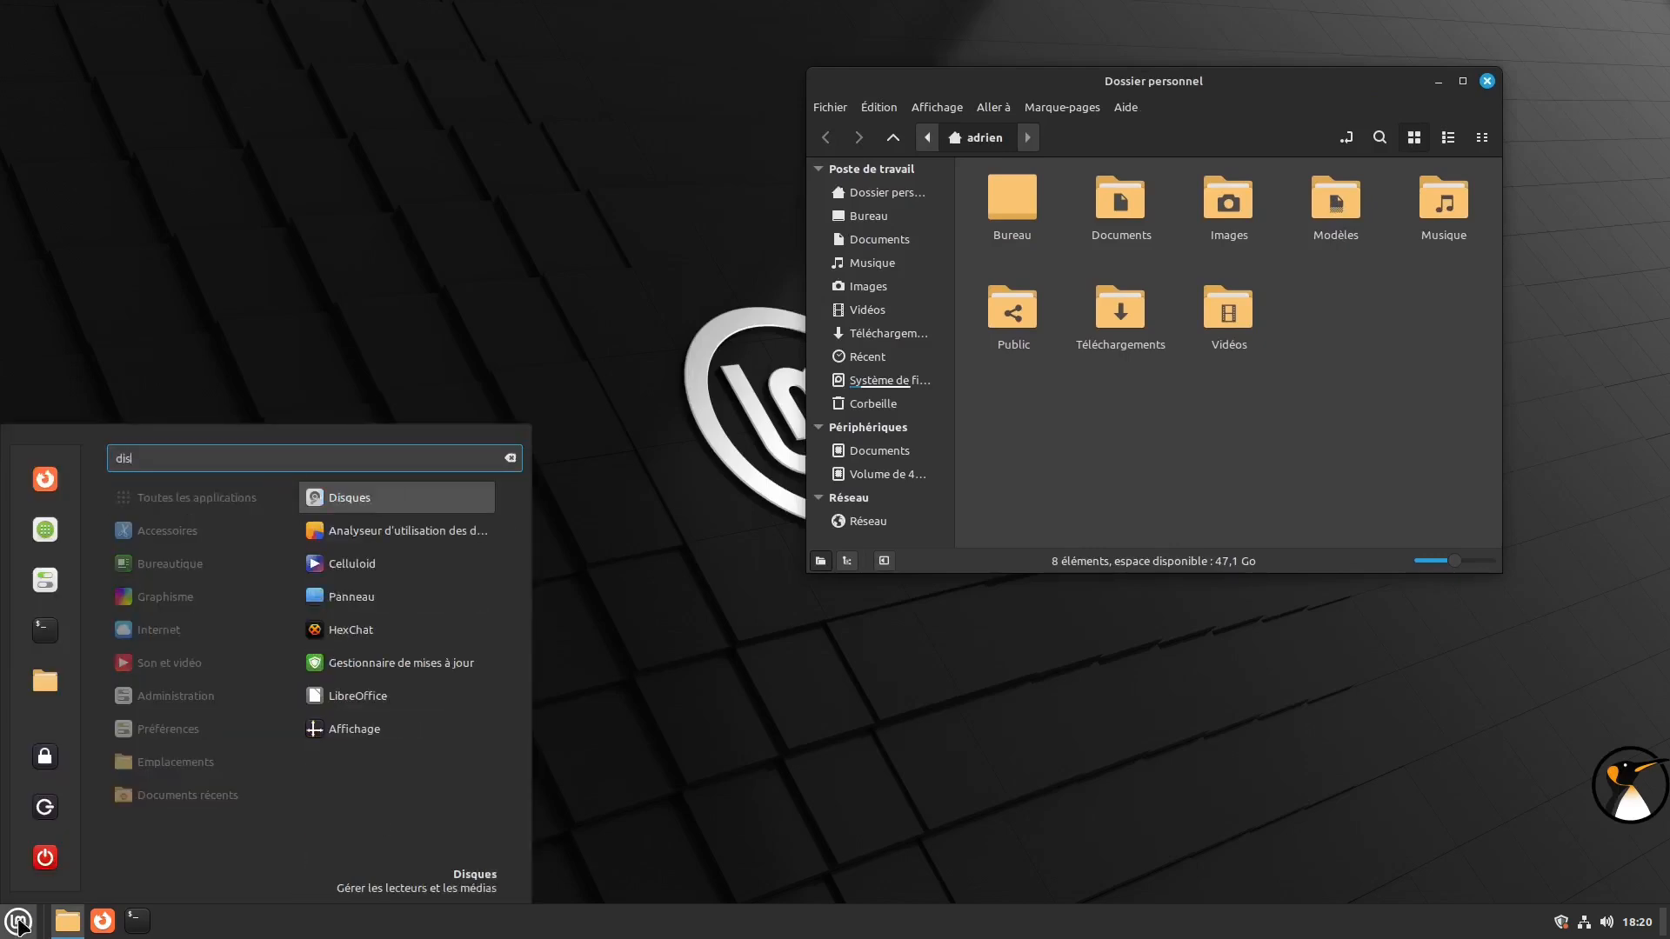
left_click(351, 500)
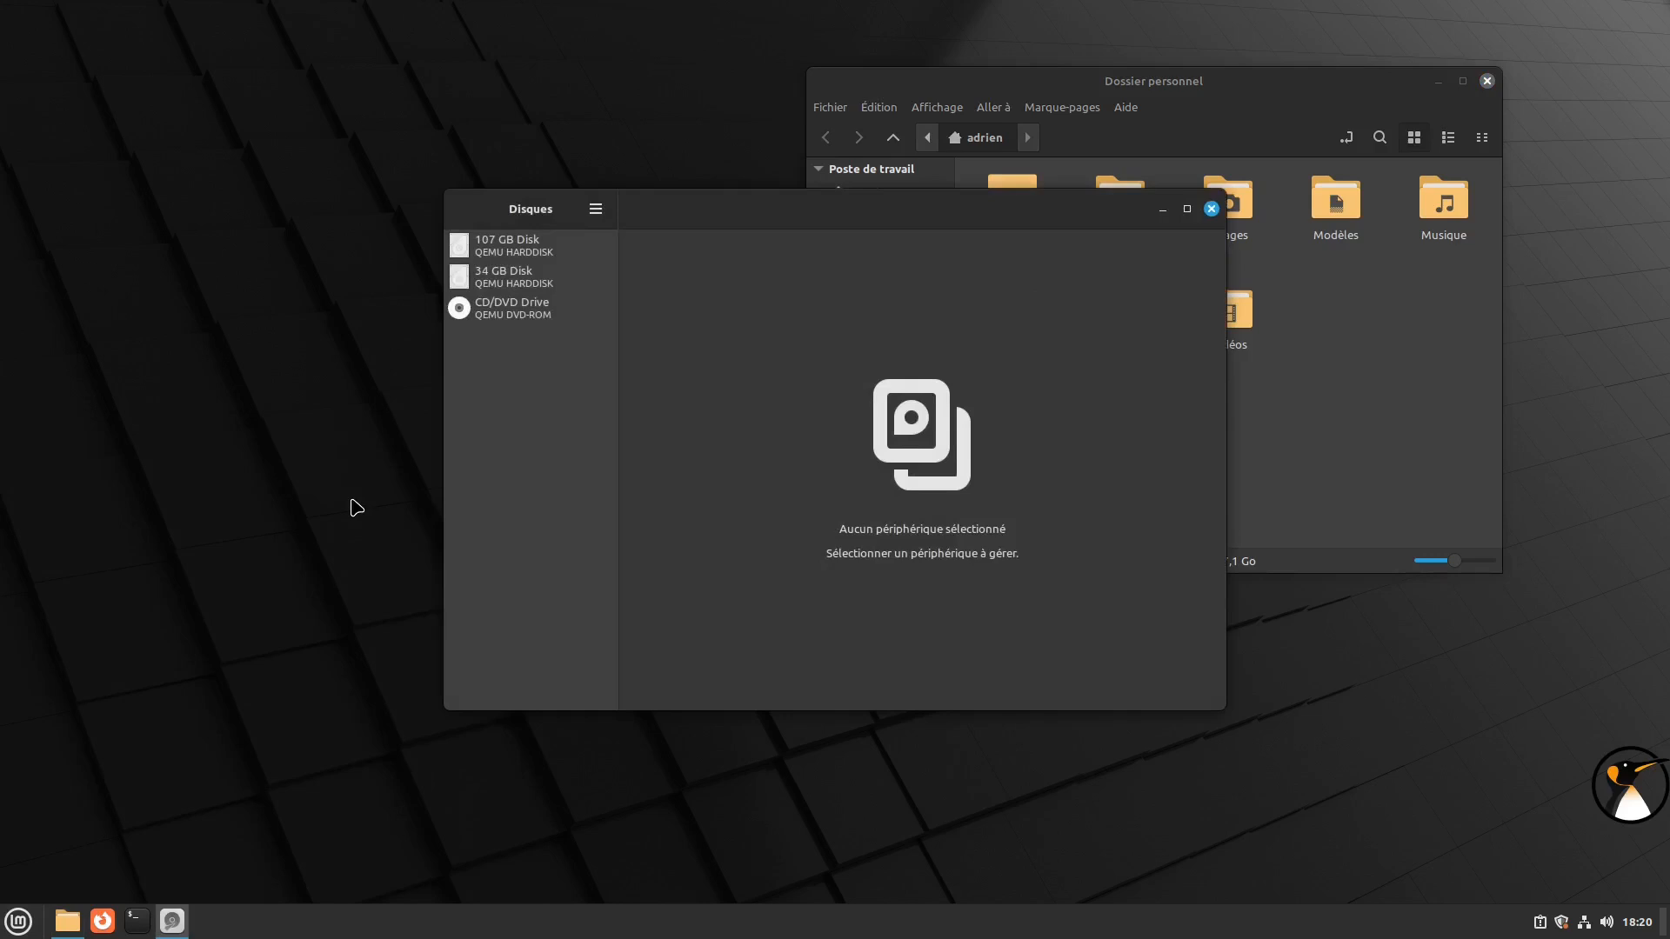
left_click(1438, 82)
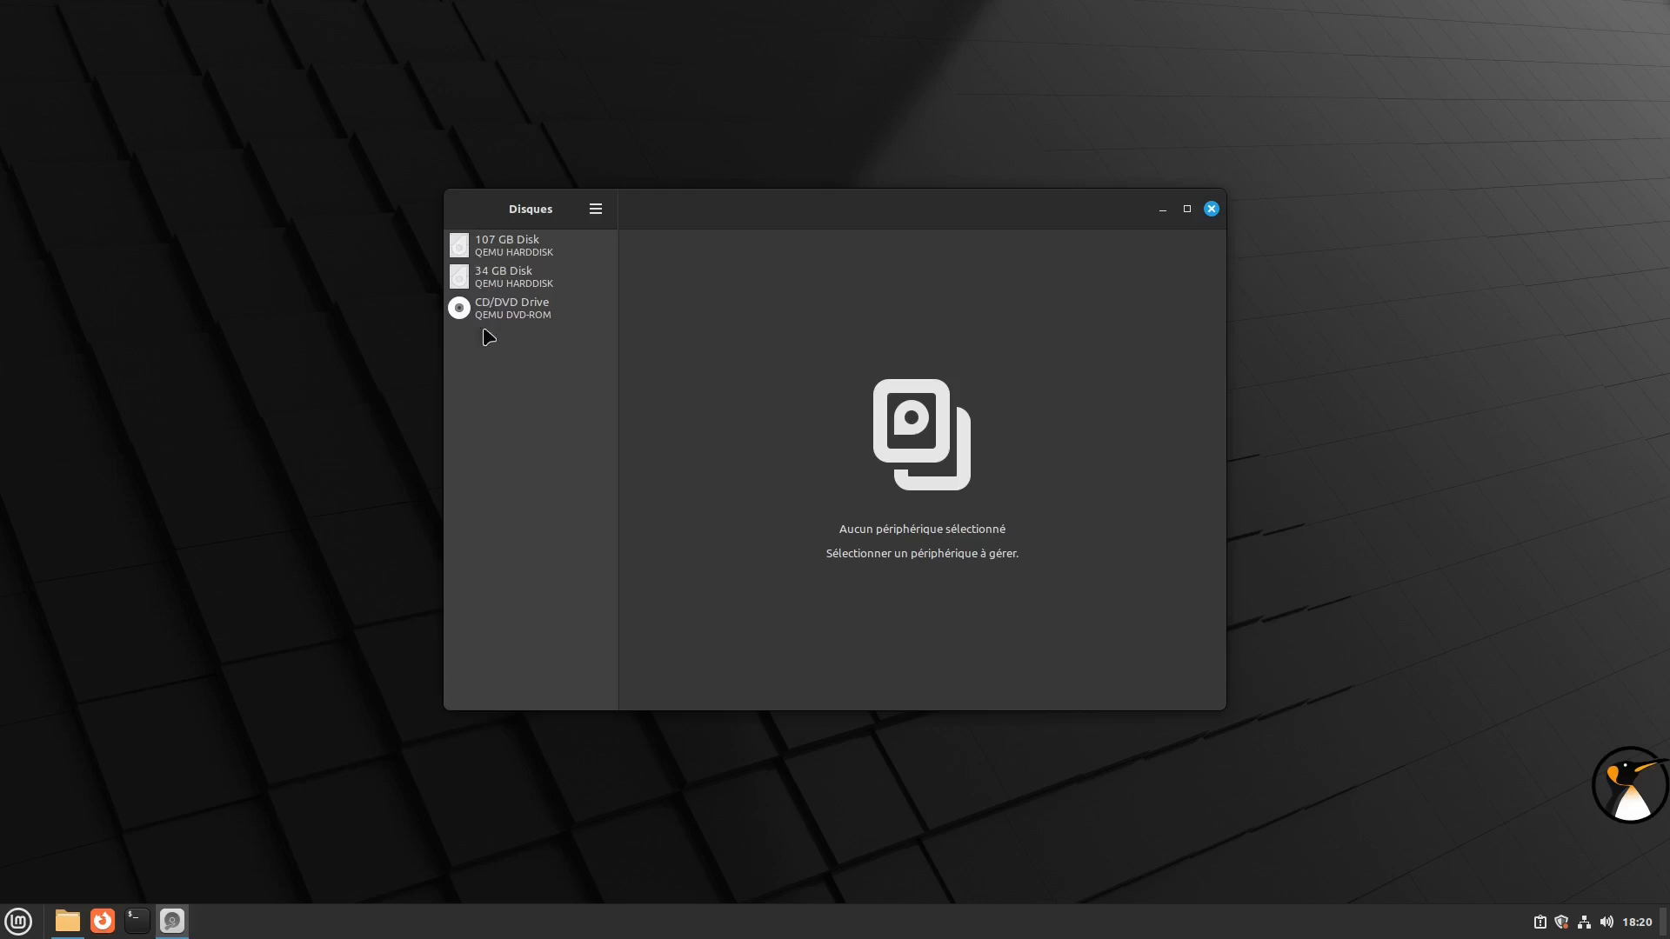
Examine the 43 GB NTFS and 63 GB Ext4 partitions of the 107 GB disk
left_click(531, 252)
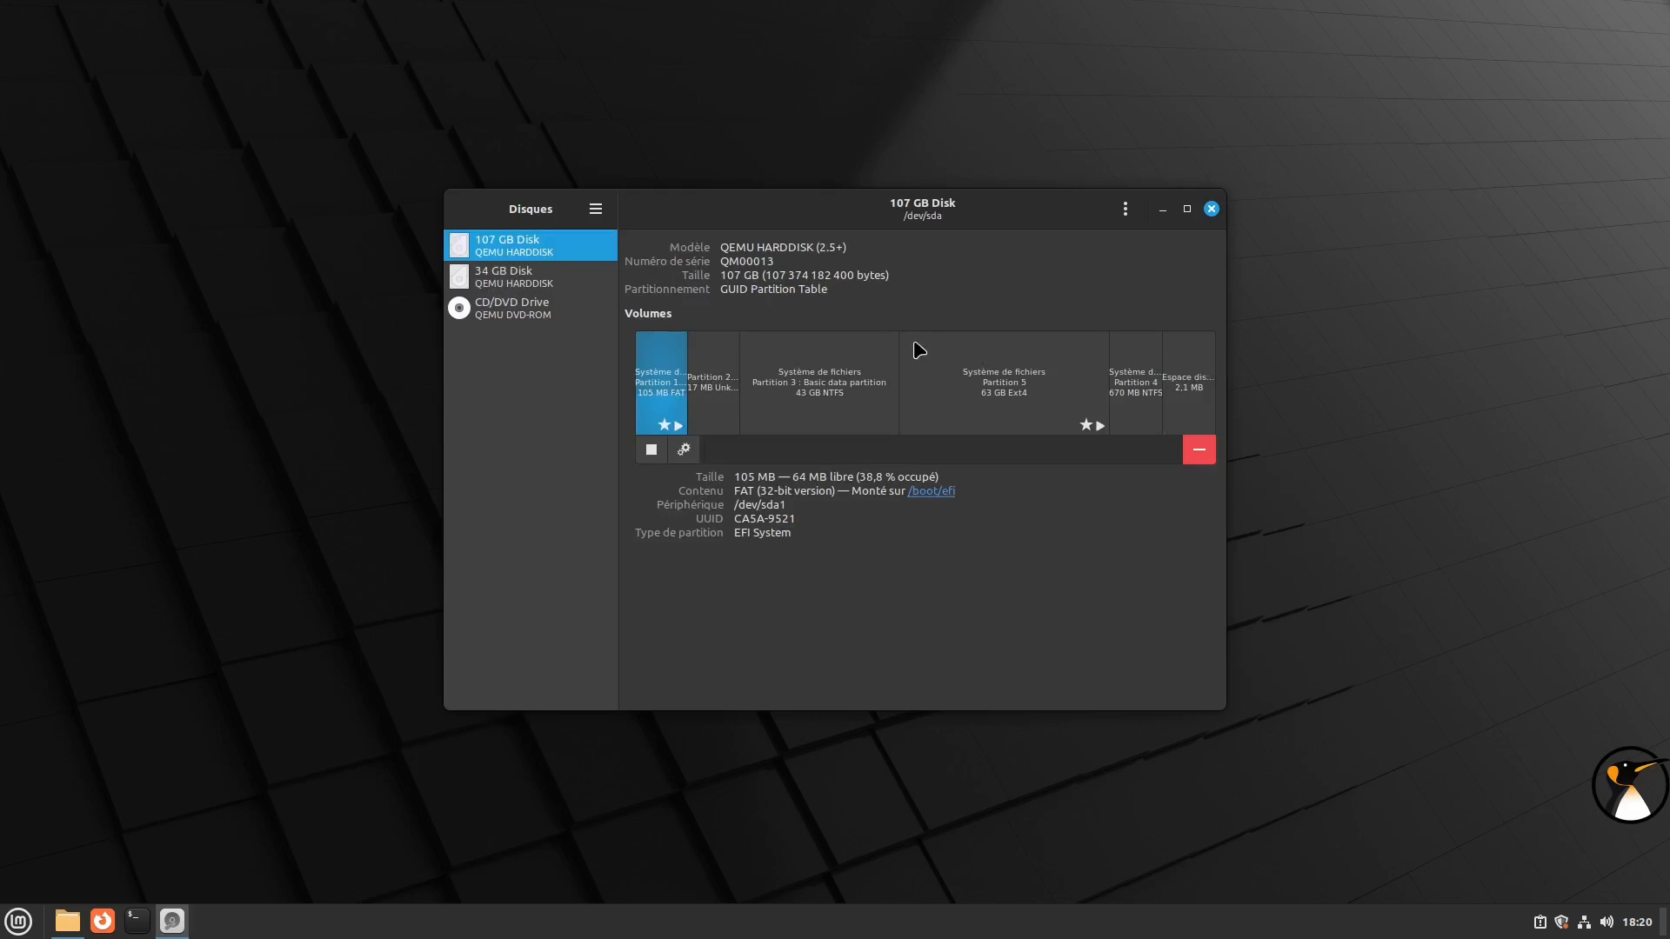
left_click(816, 369)
left_click(986, 383)
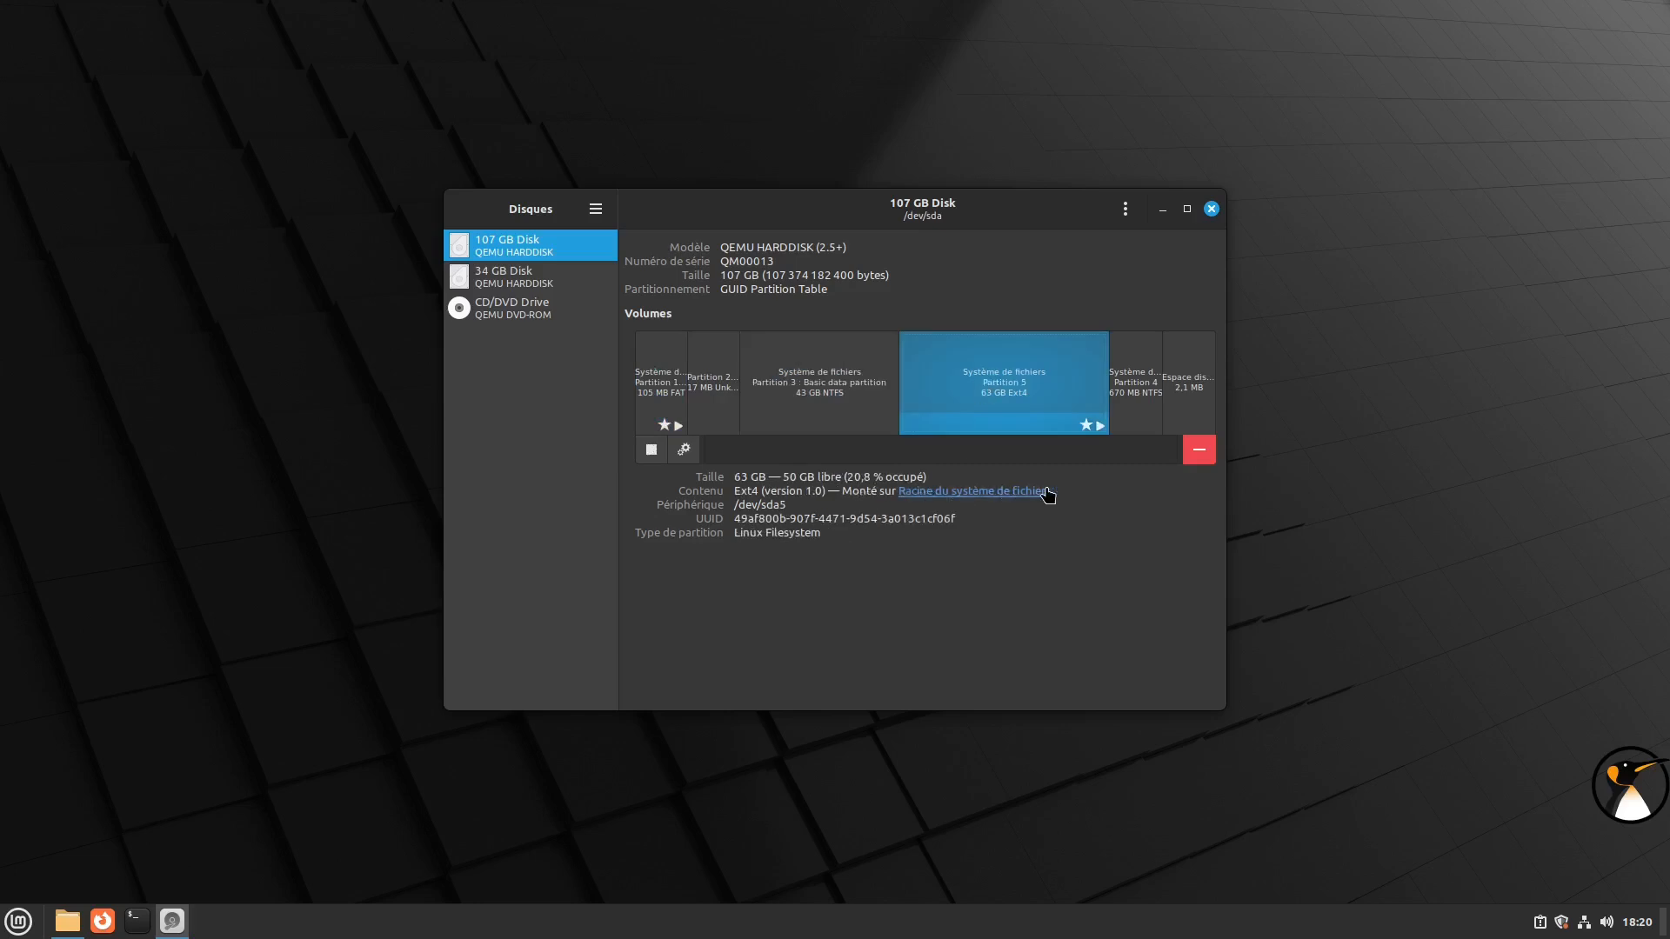
Edit the mount options of the Documents partition on the 34 GB disk and turn off the user session defaults
left_click(514, 282)
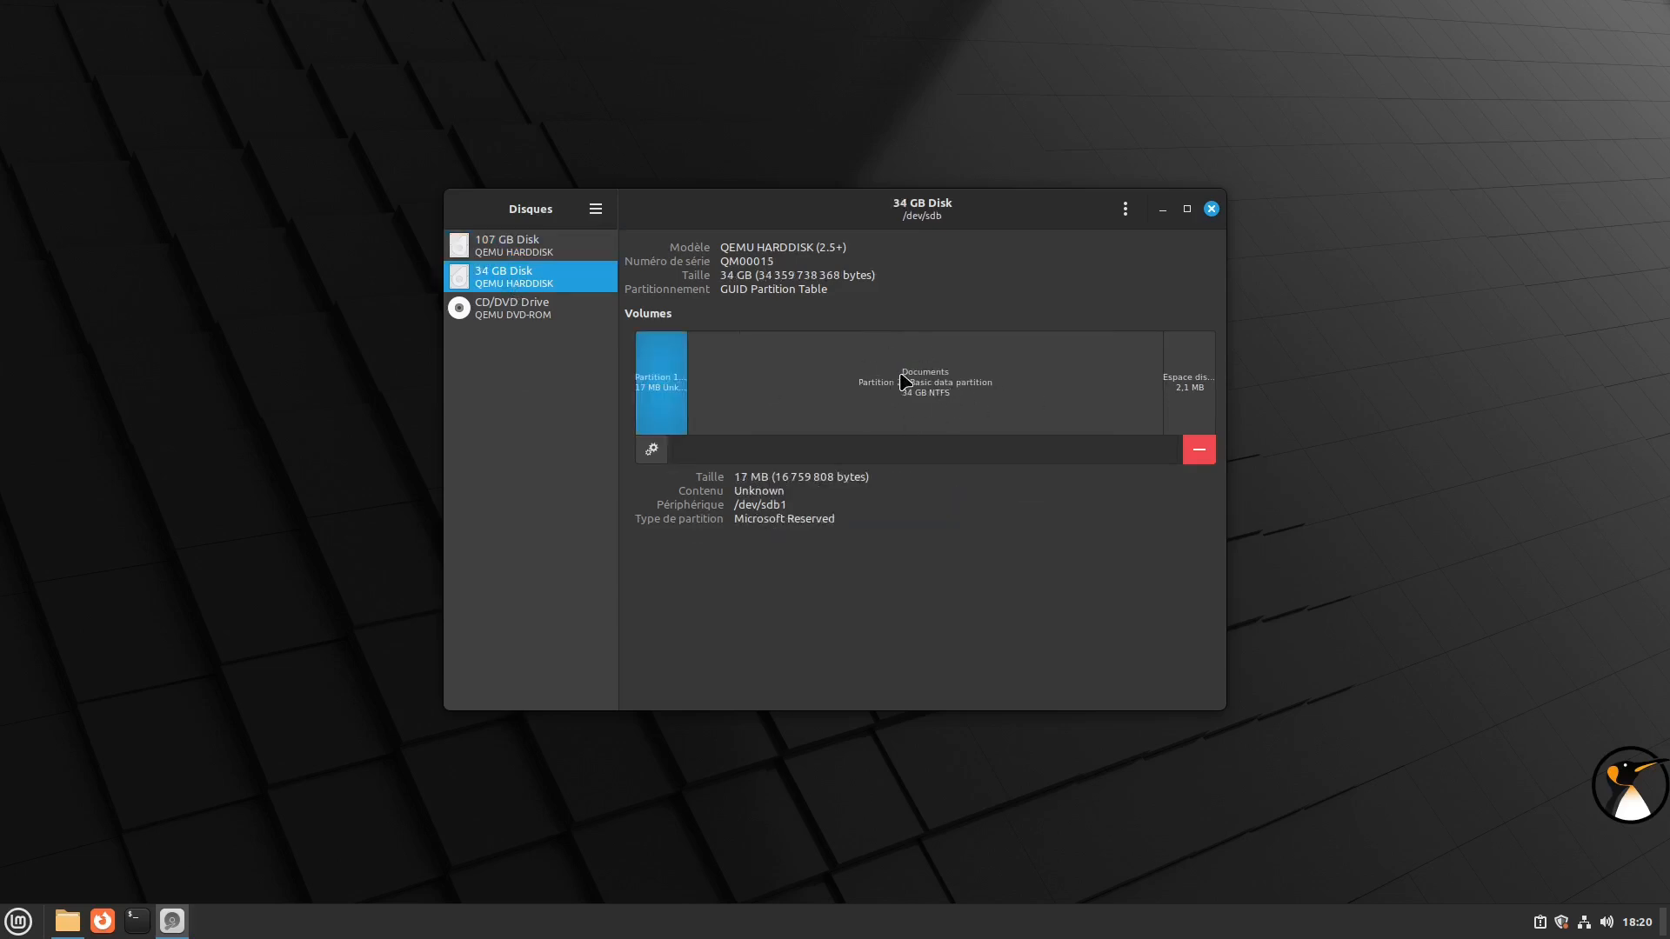
left_click(997, 383)
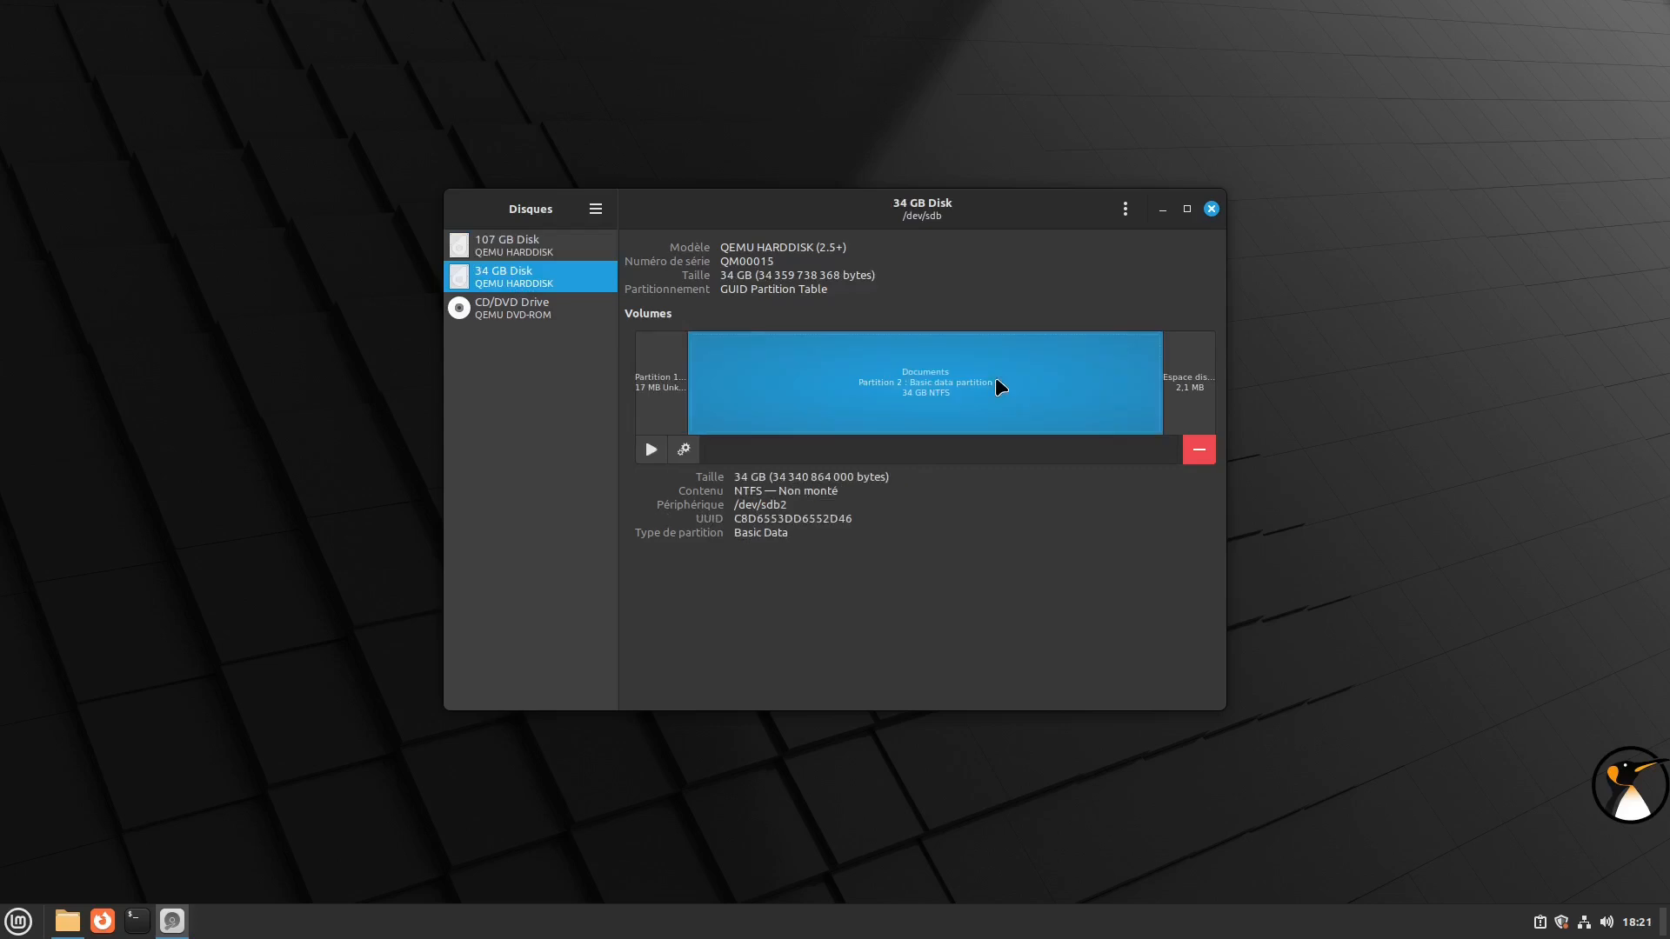
left_click(685, 451)
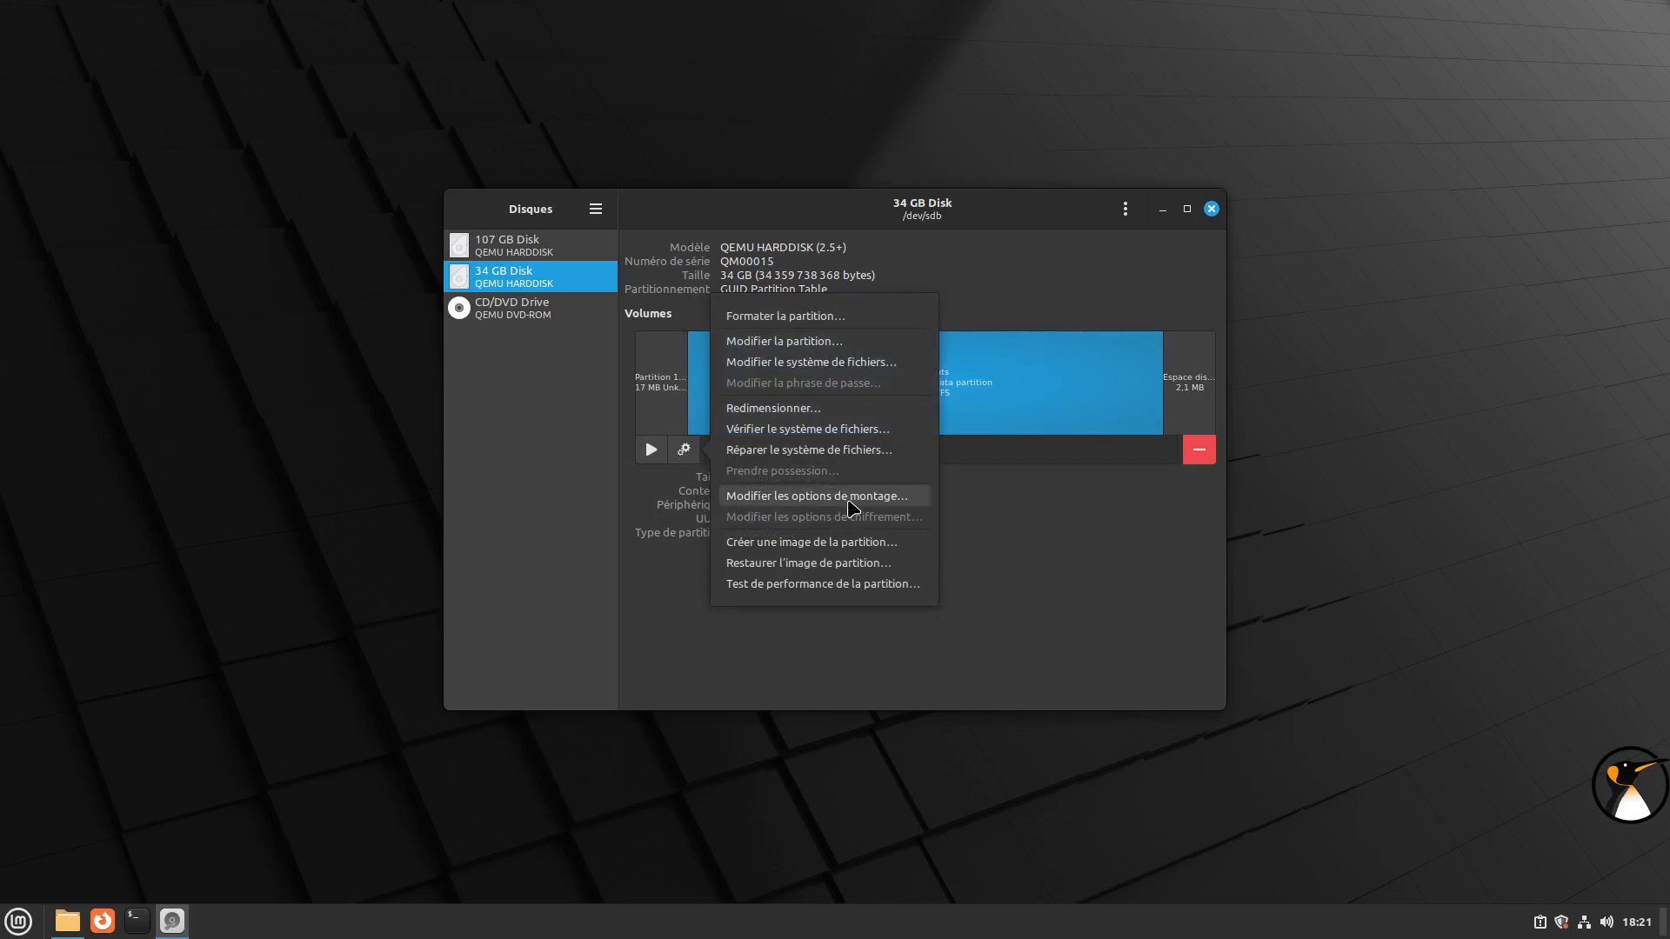
left_click(851, 498)
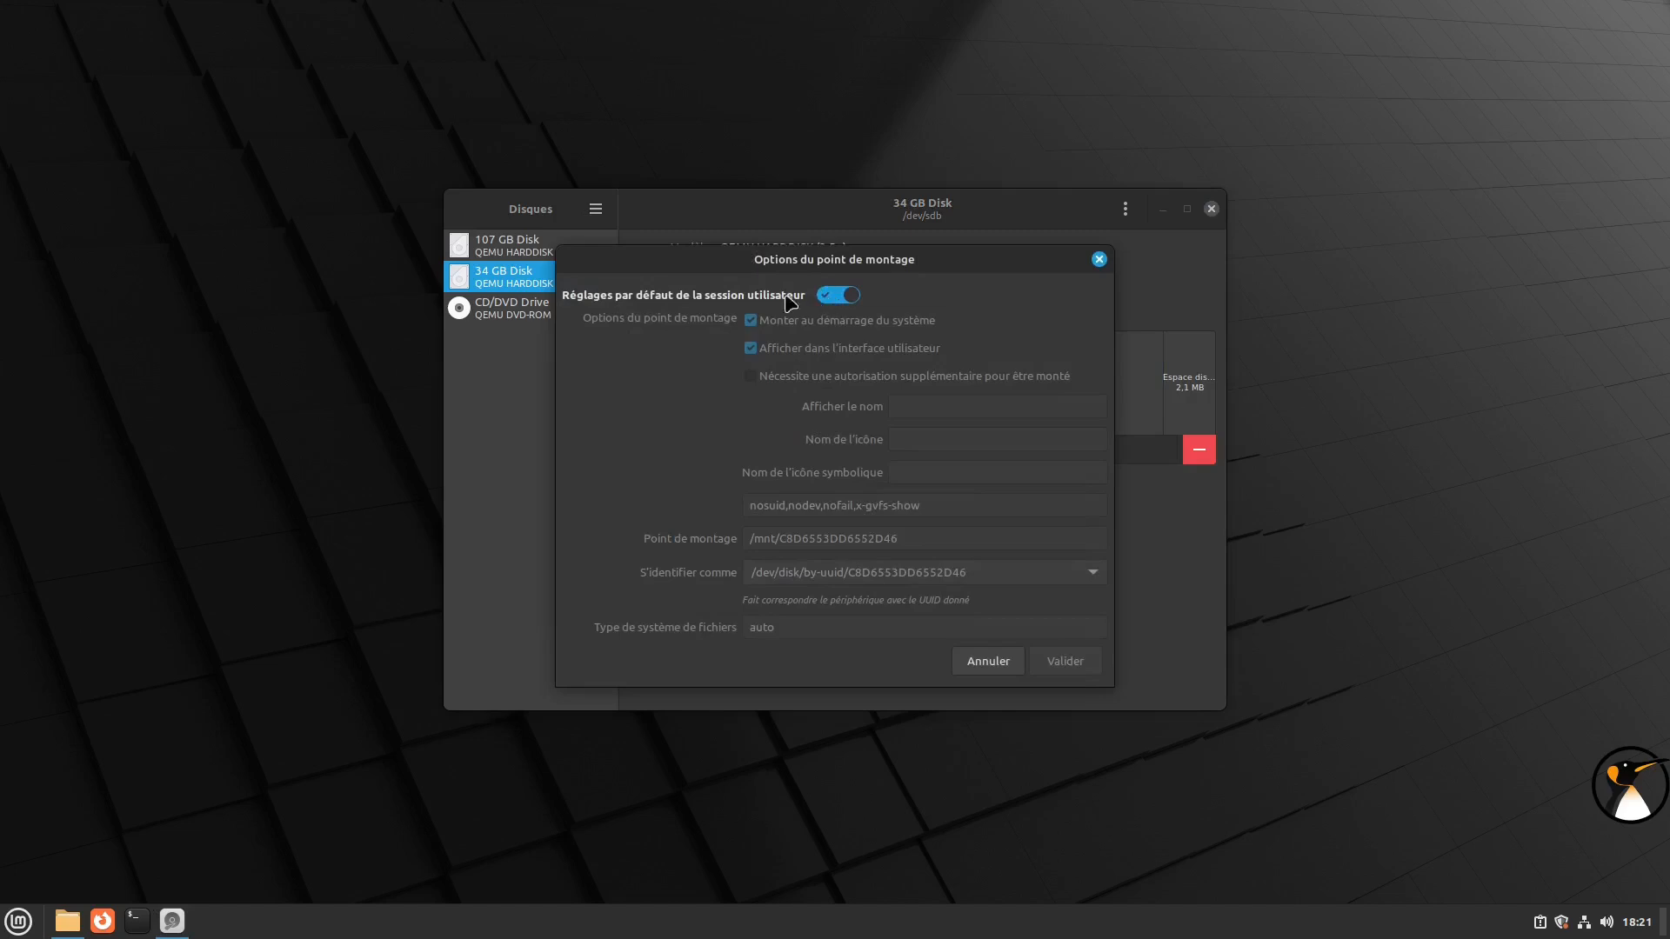
left_click(835, 299)
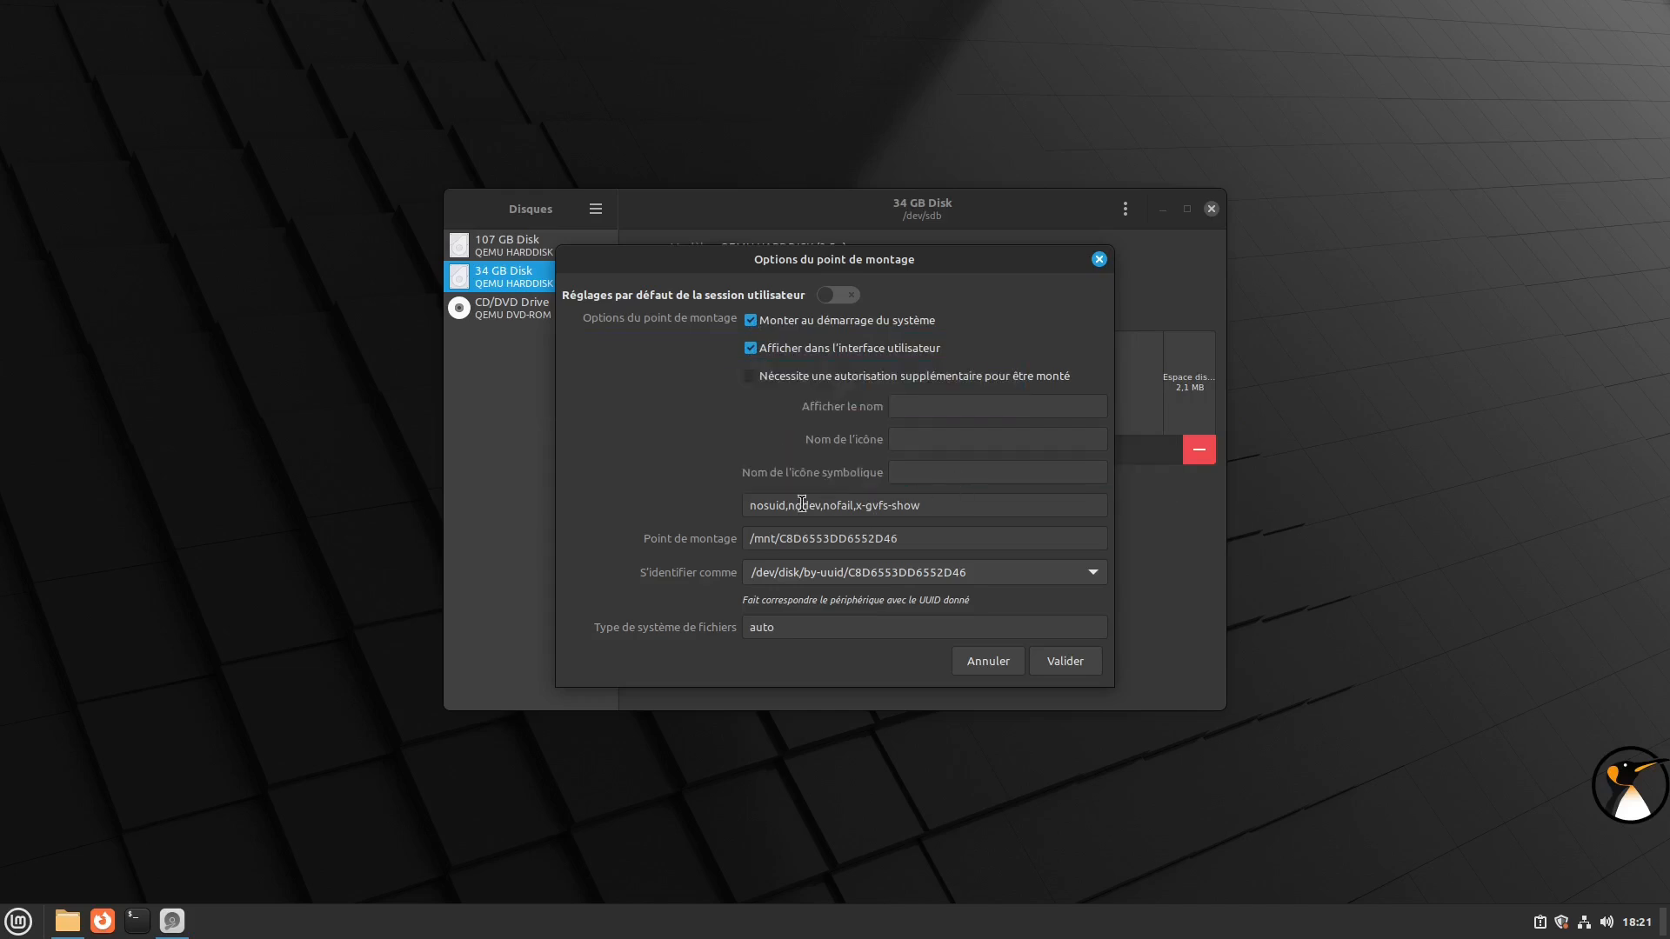
Set the partition's mount point to /media/Documents
left_click_drag(940, 504, 720, 504)
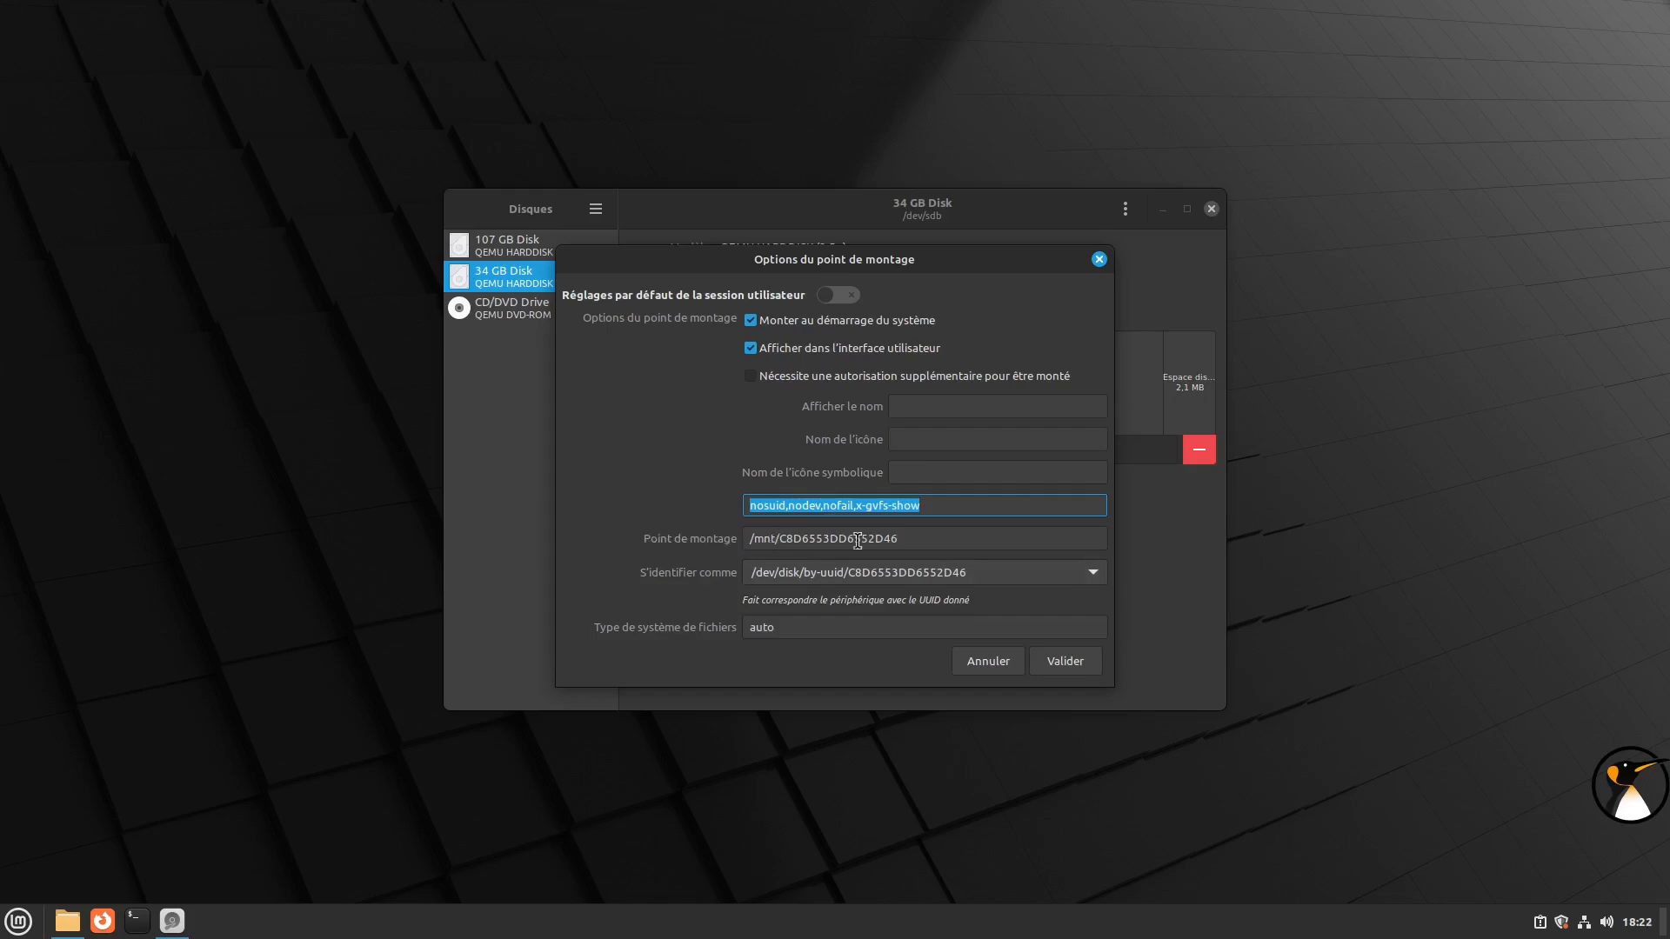
left_click(914, 540)
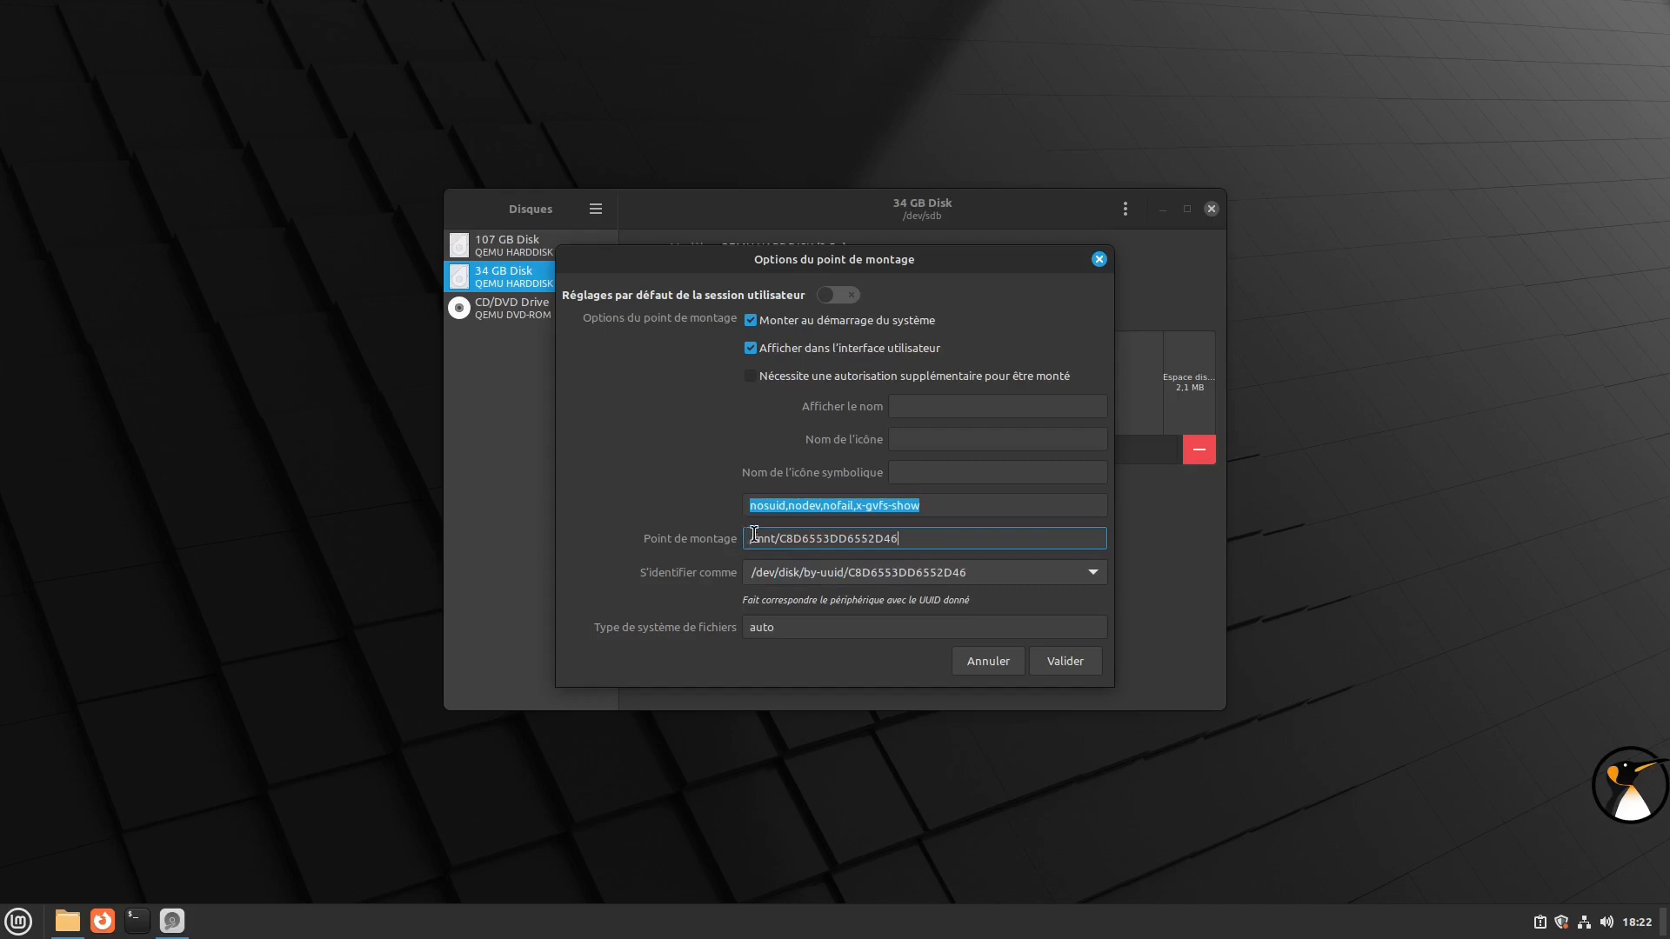
left_click_drag(781, 537, 935, 528)
left_click(930, 540)
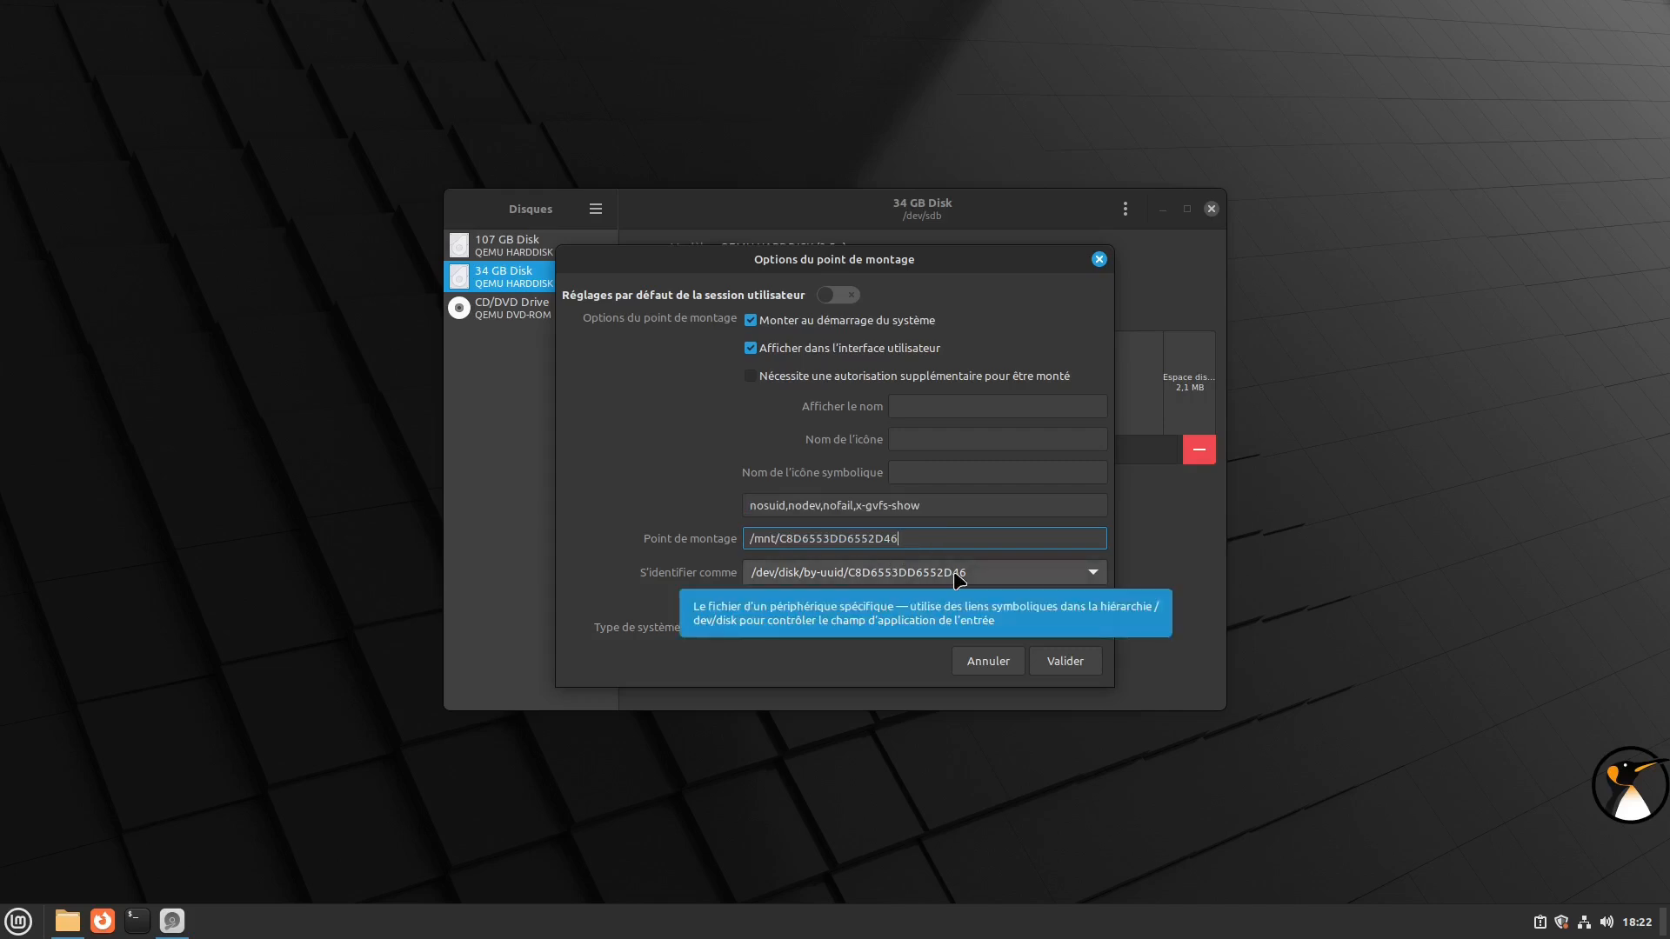
left_click_drag(750, 539, 958, 540)
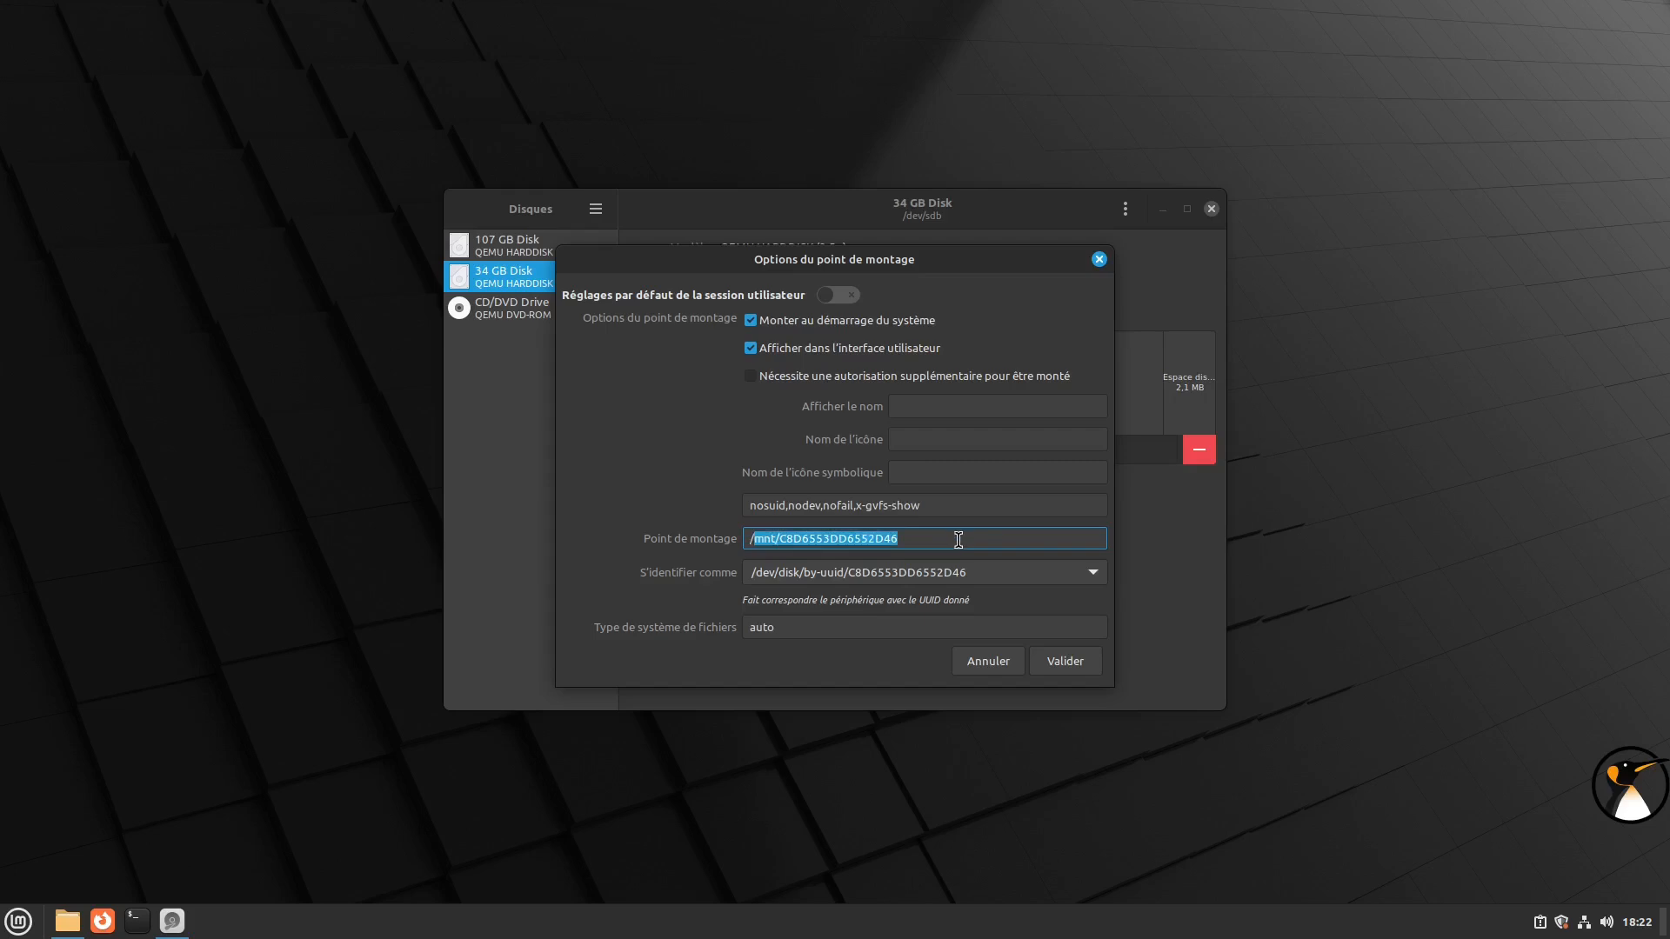
type("media")
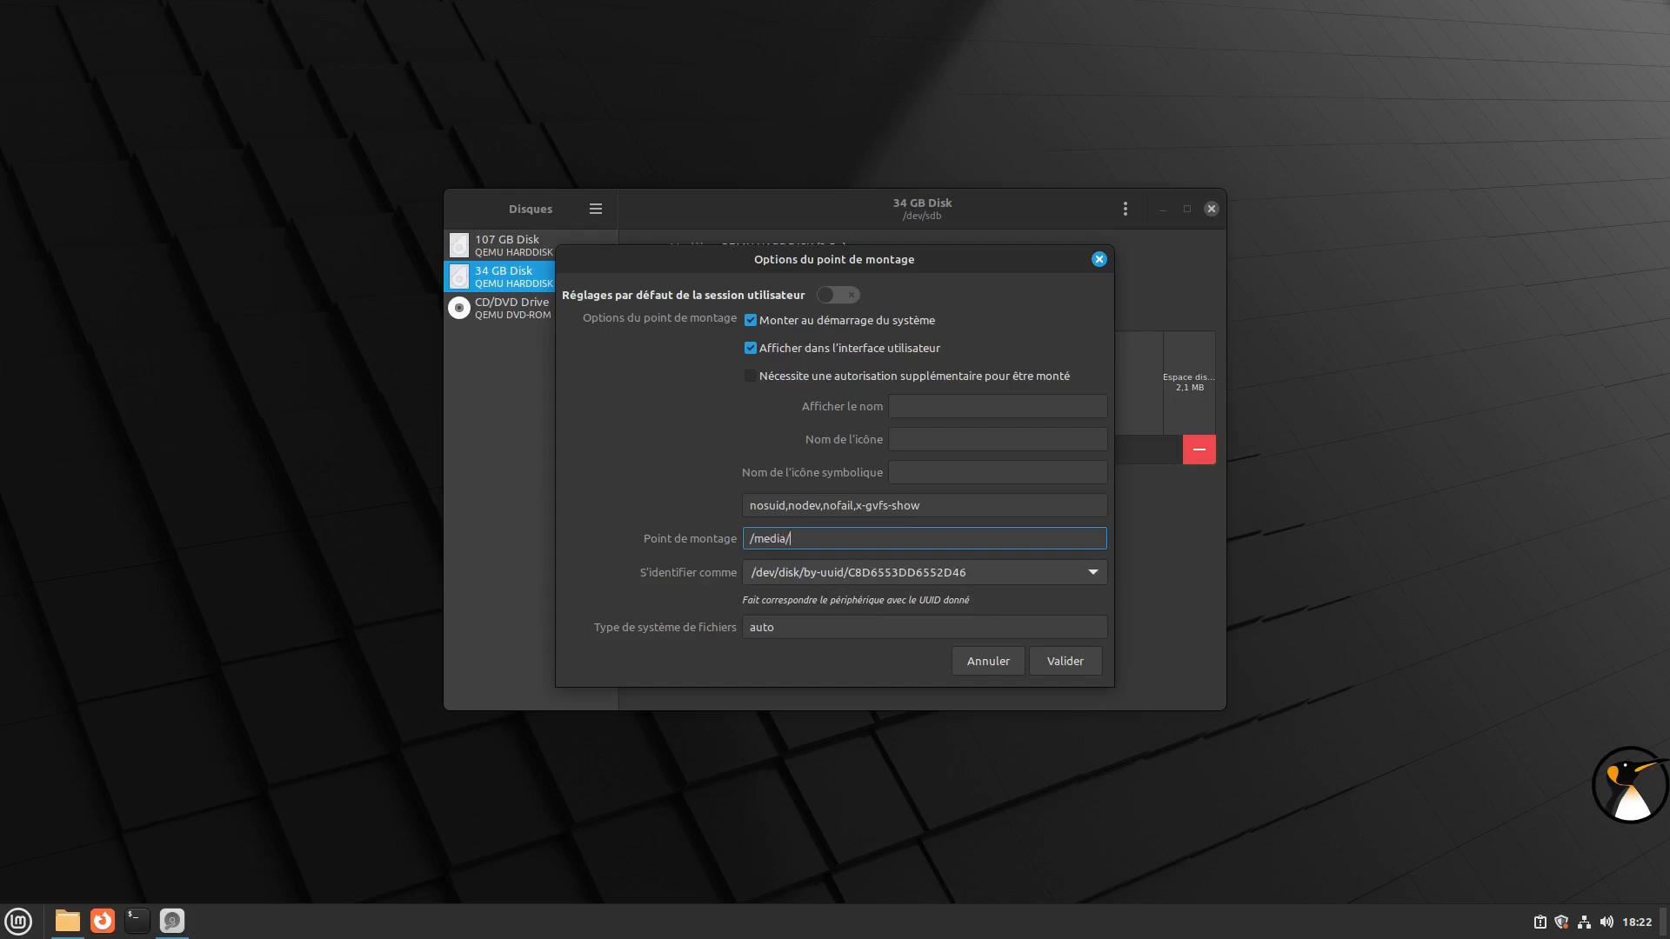
type("/Documents")
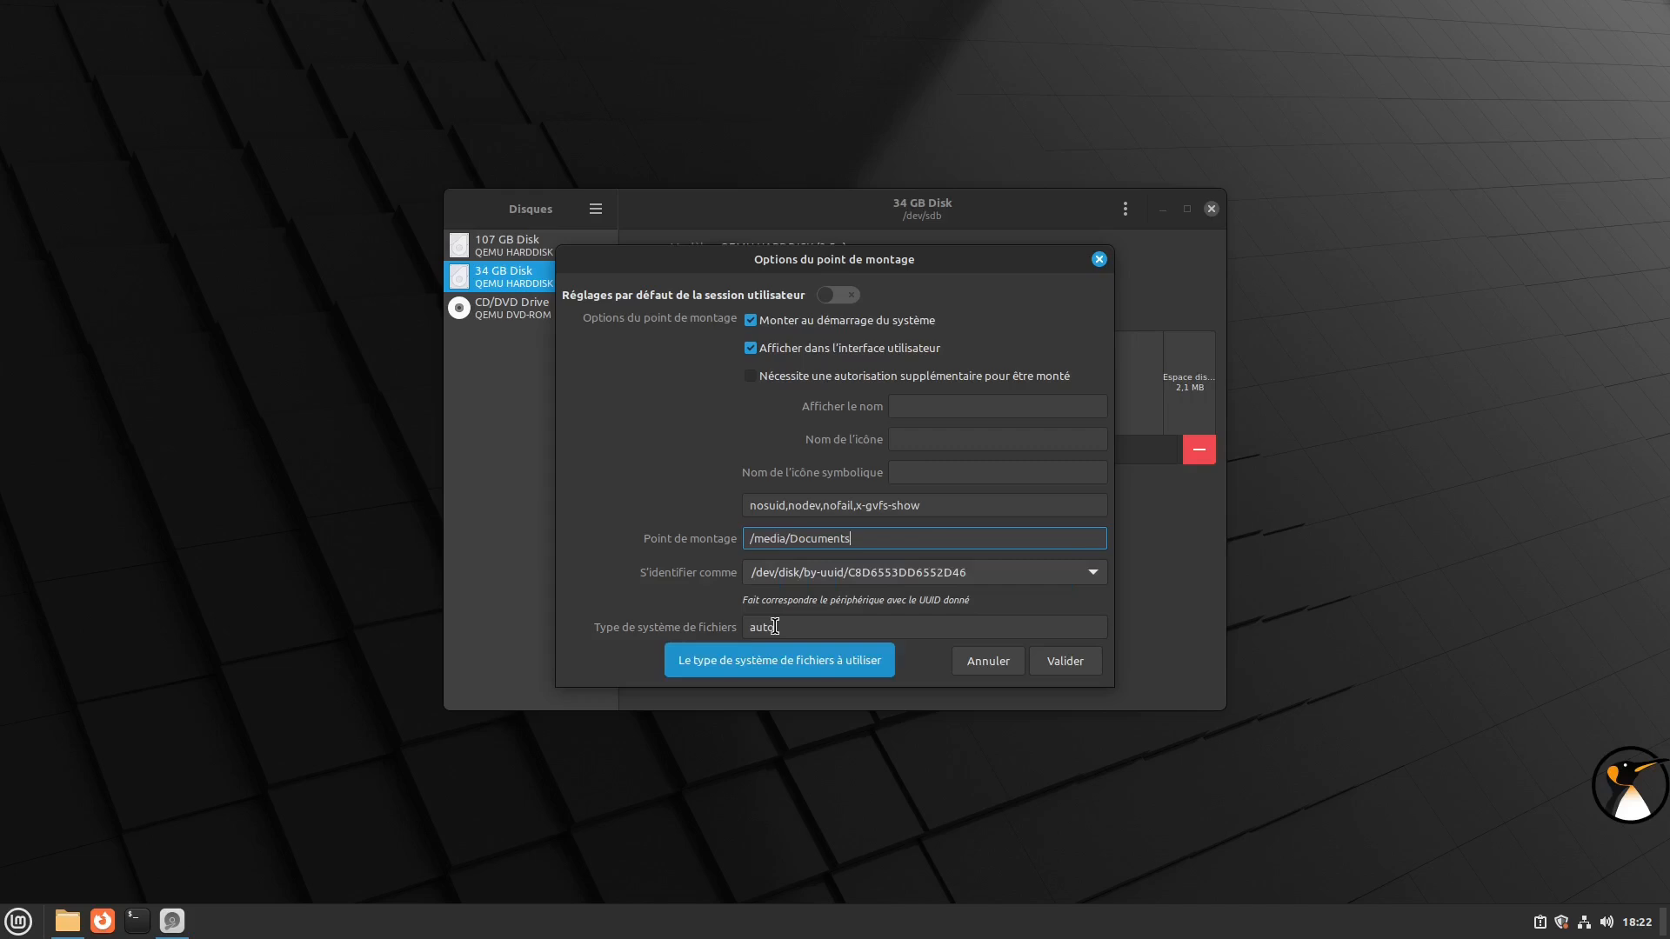
Save the mount options by authenticating with the account password, then mount the Documents partition and close the disk utility
left_click(1055, 664)
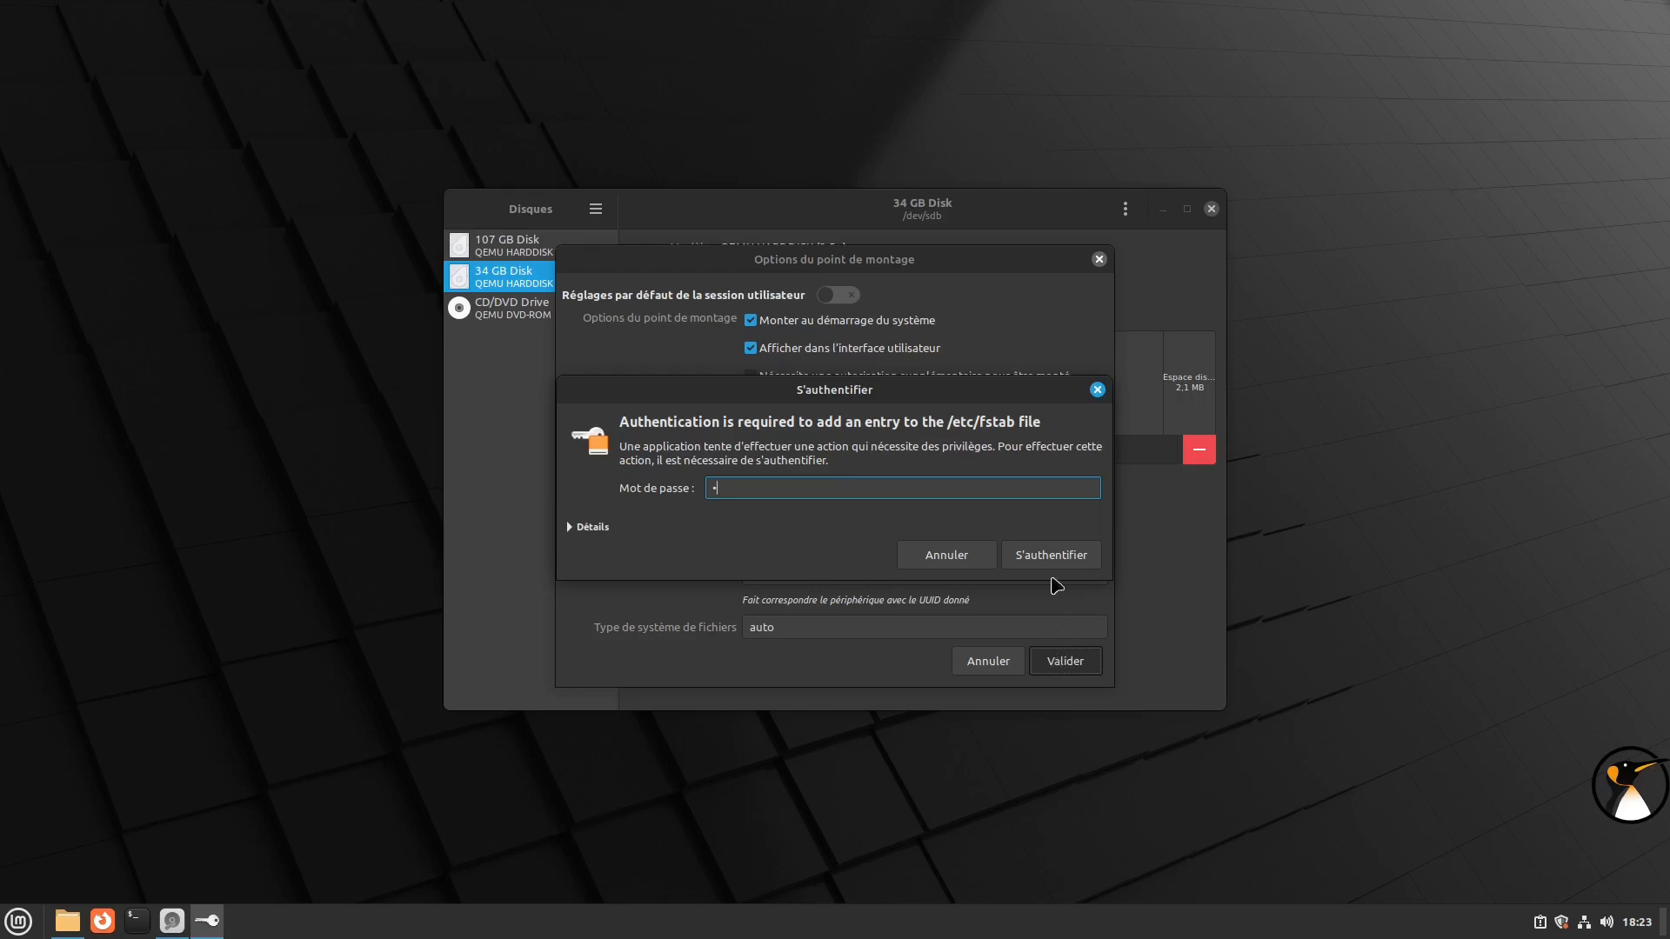
left_click(1048, 557)
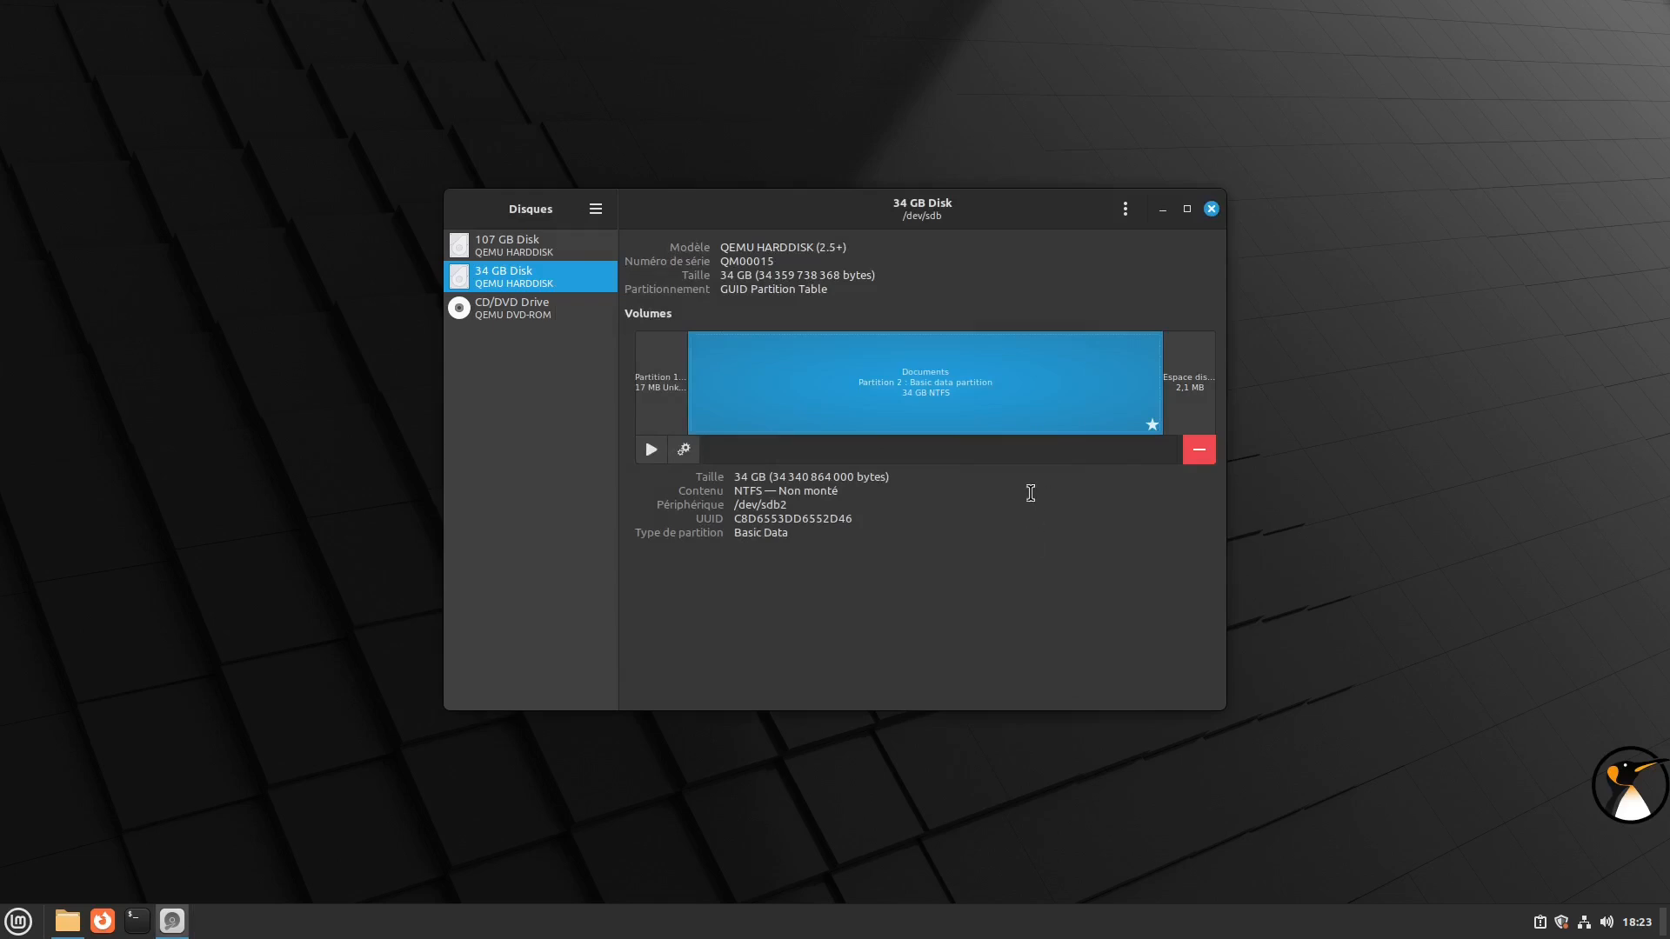
left_click(652, 454)
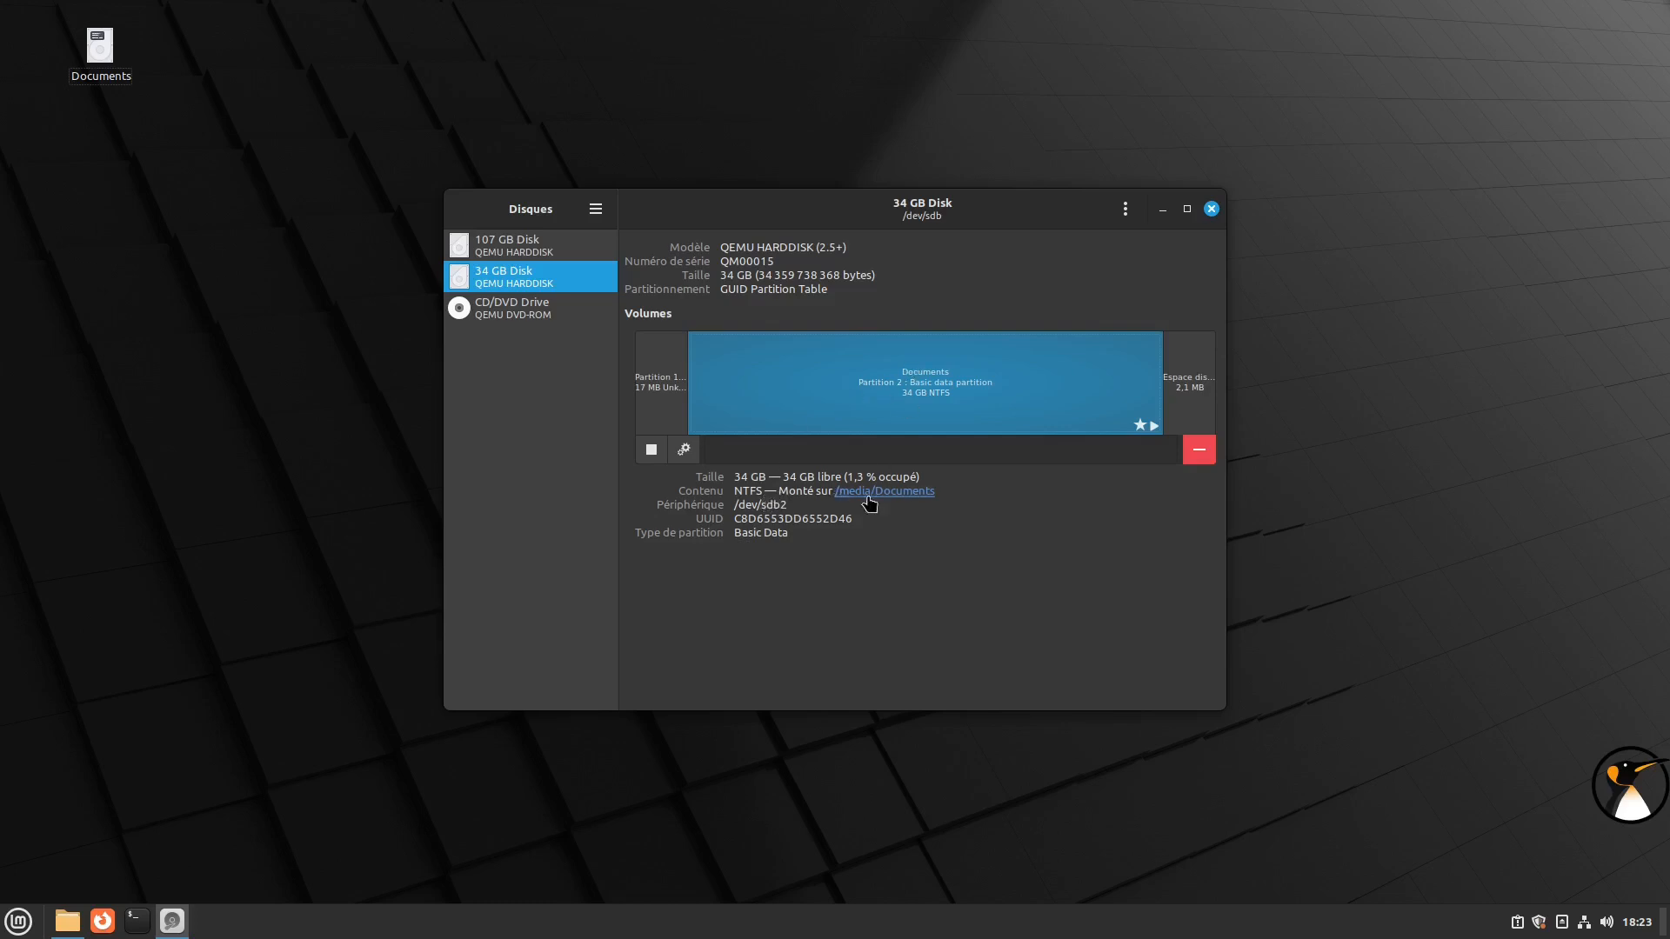
left_click(1211, 209)
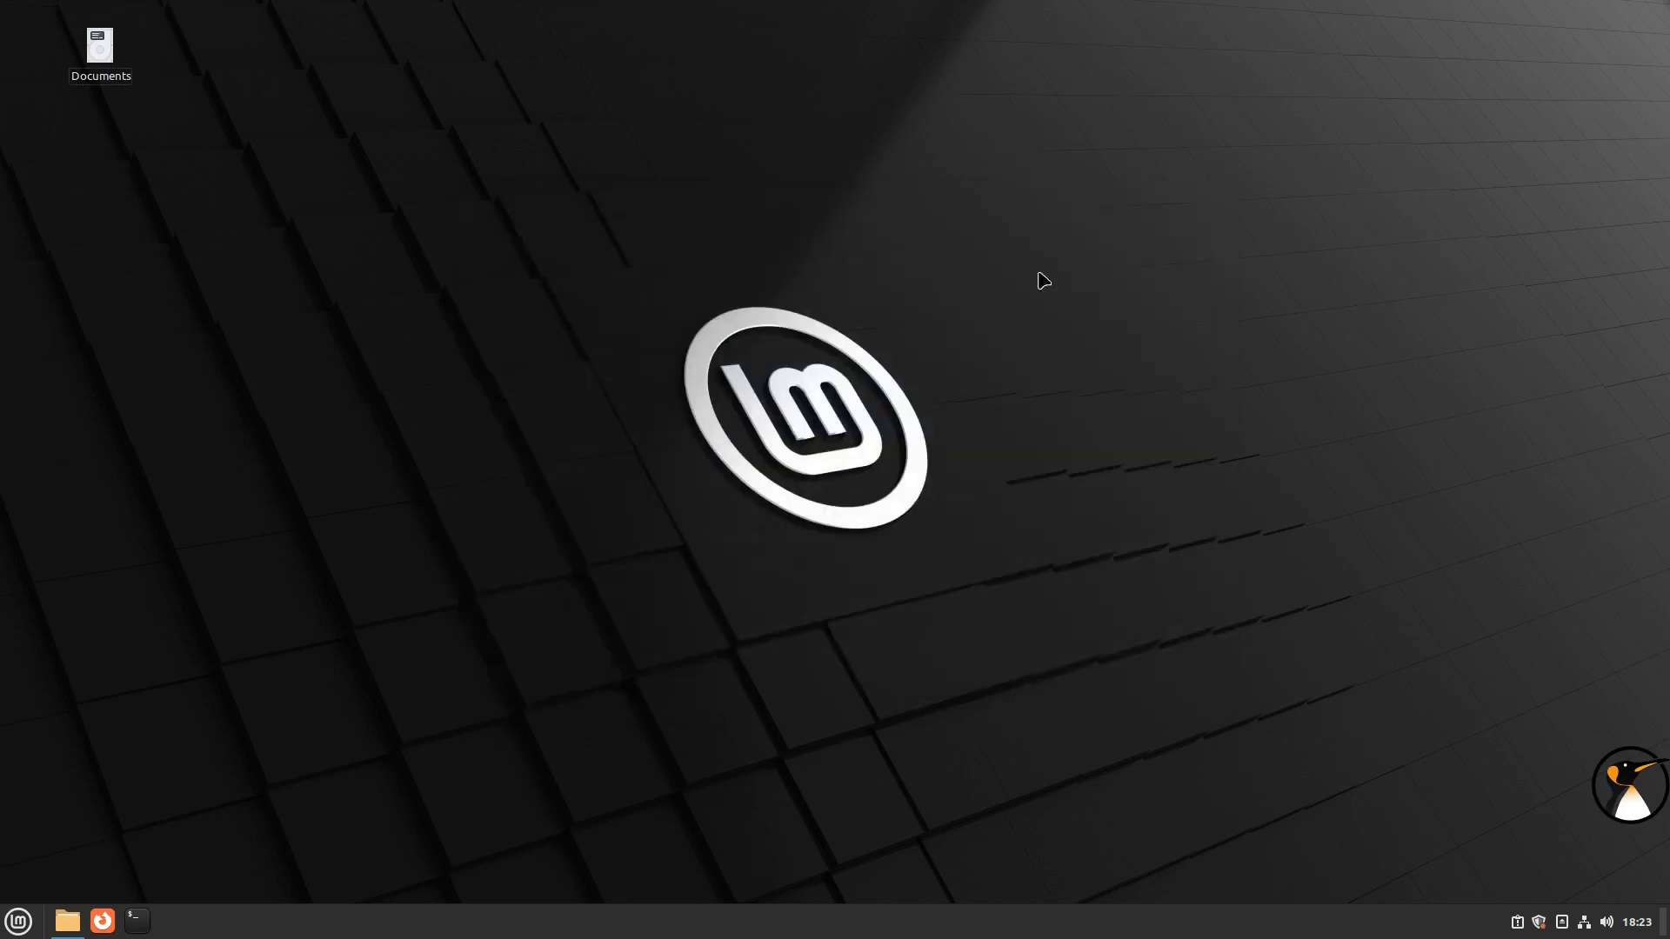
Open doc.odt from the Documents folder on the mounted partition, append "2023" to the date, then save and close it
left_click(67, 921)
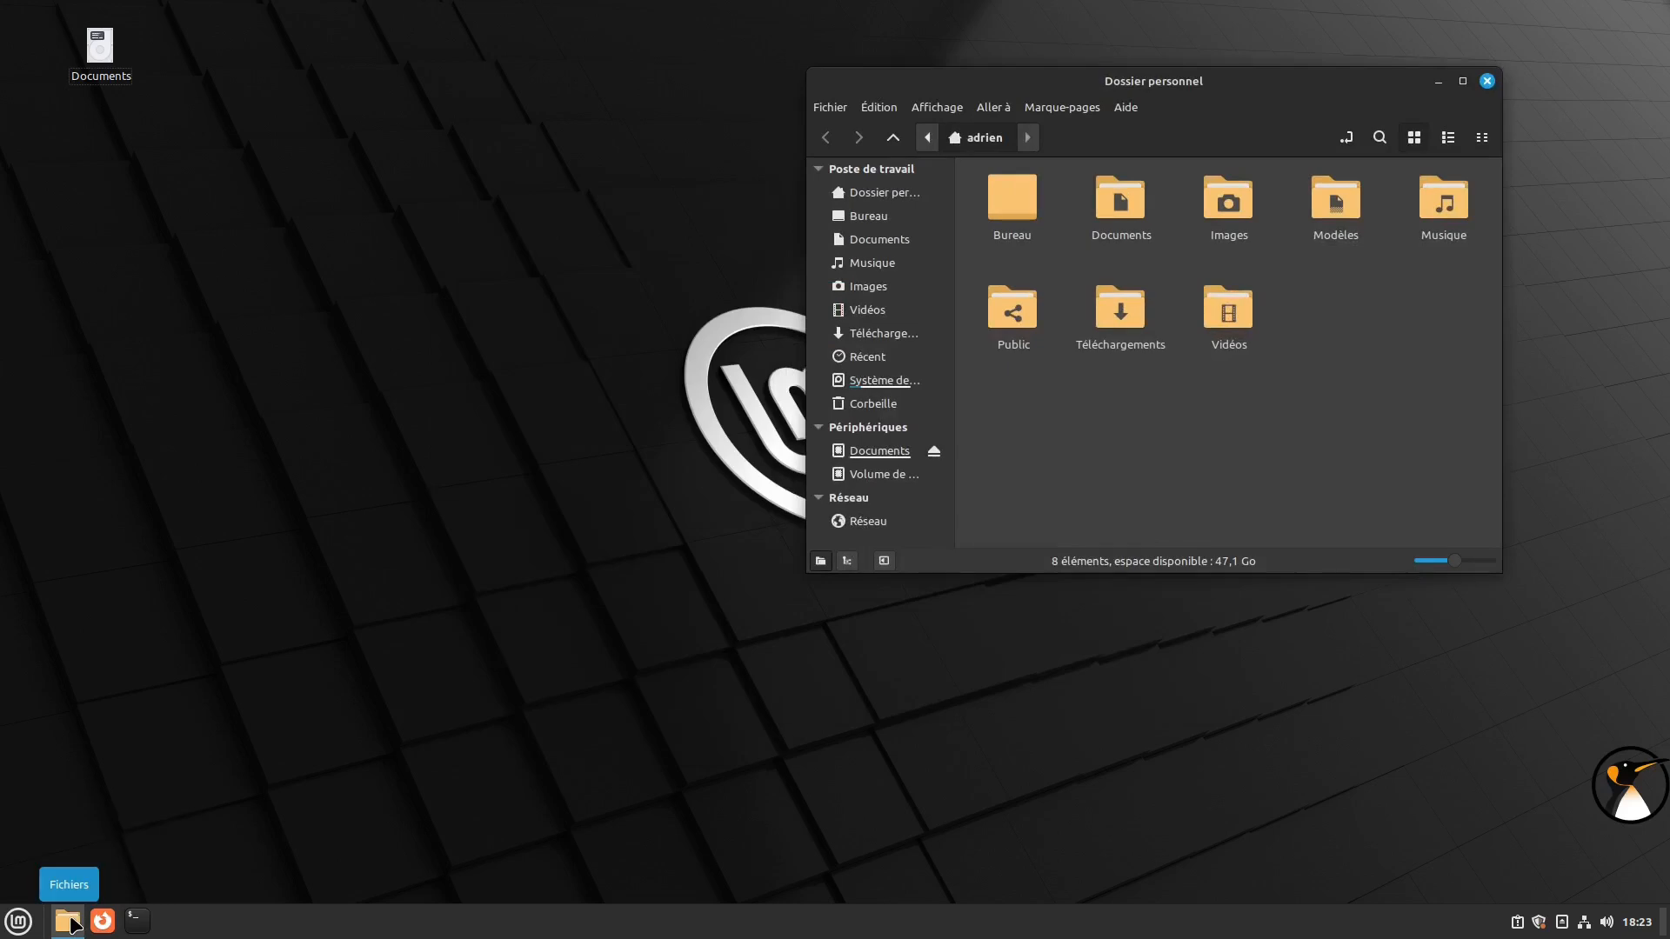
left_click(882, 451)
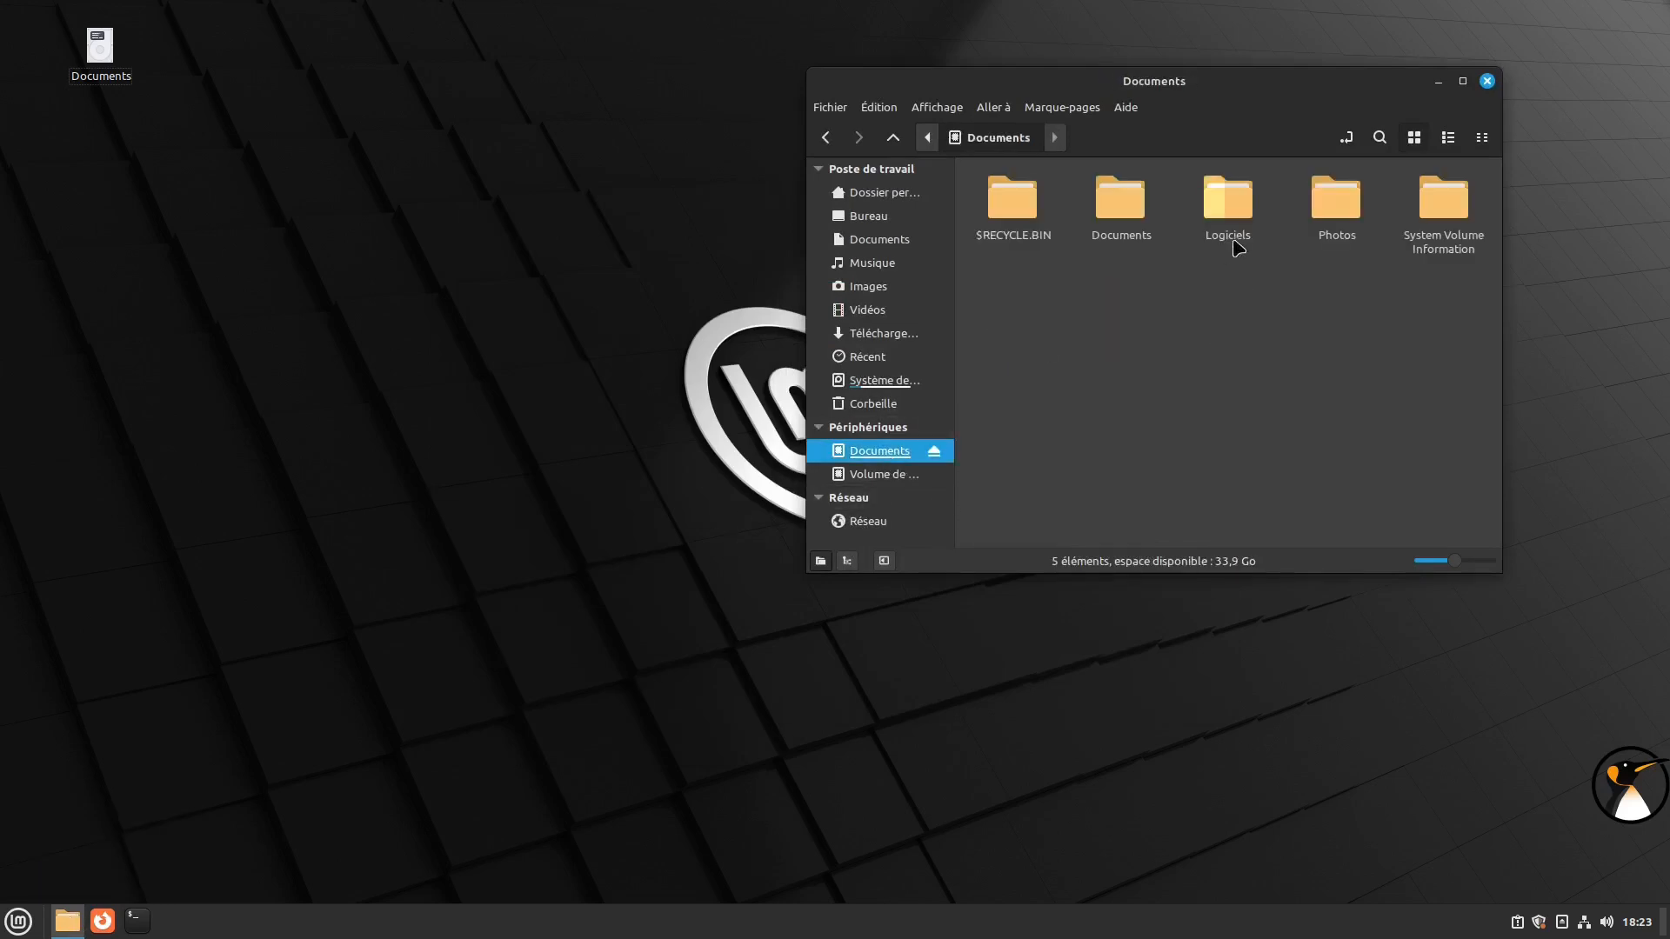
double_click(1124, 209)
left_click(1034, 218)
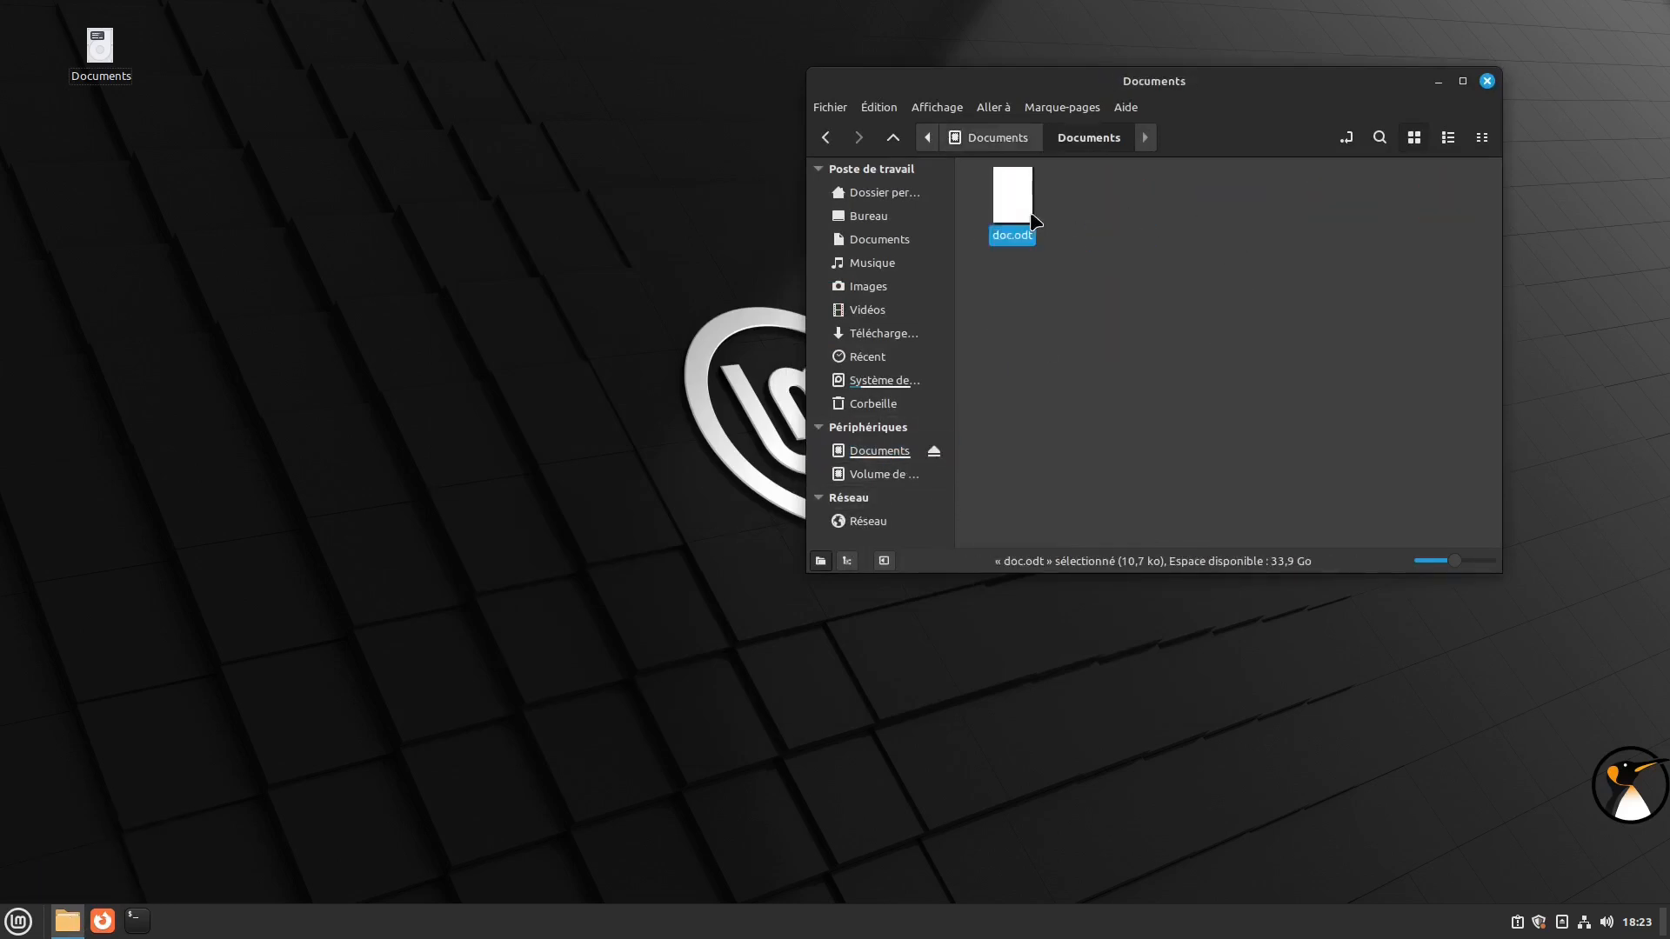
double_click(1034, 219)
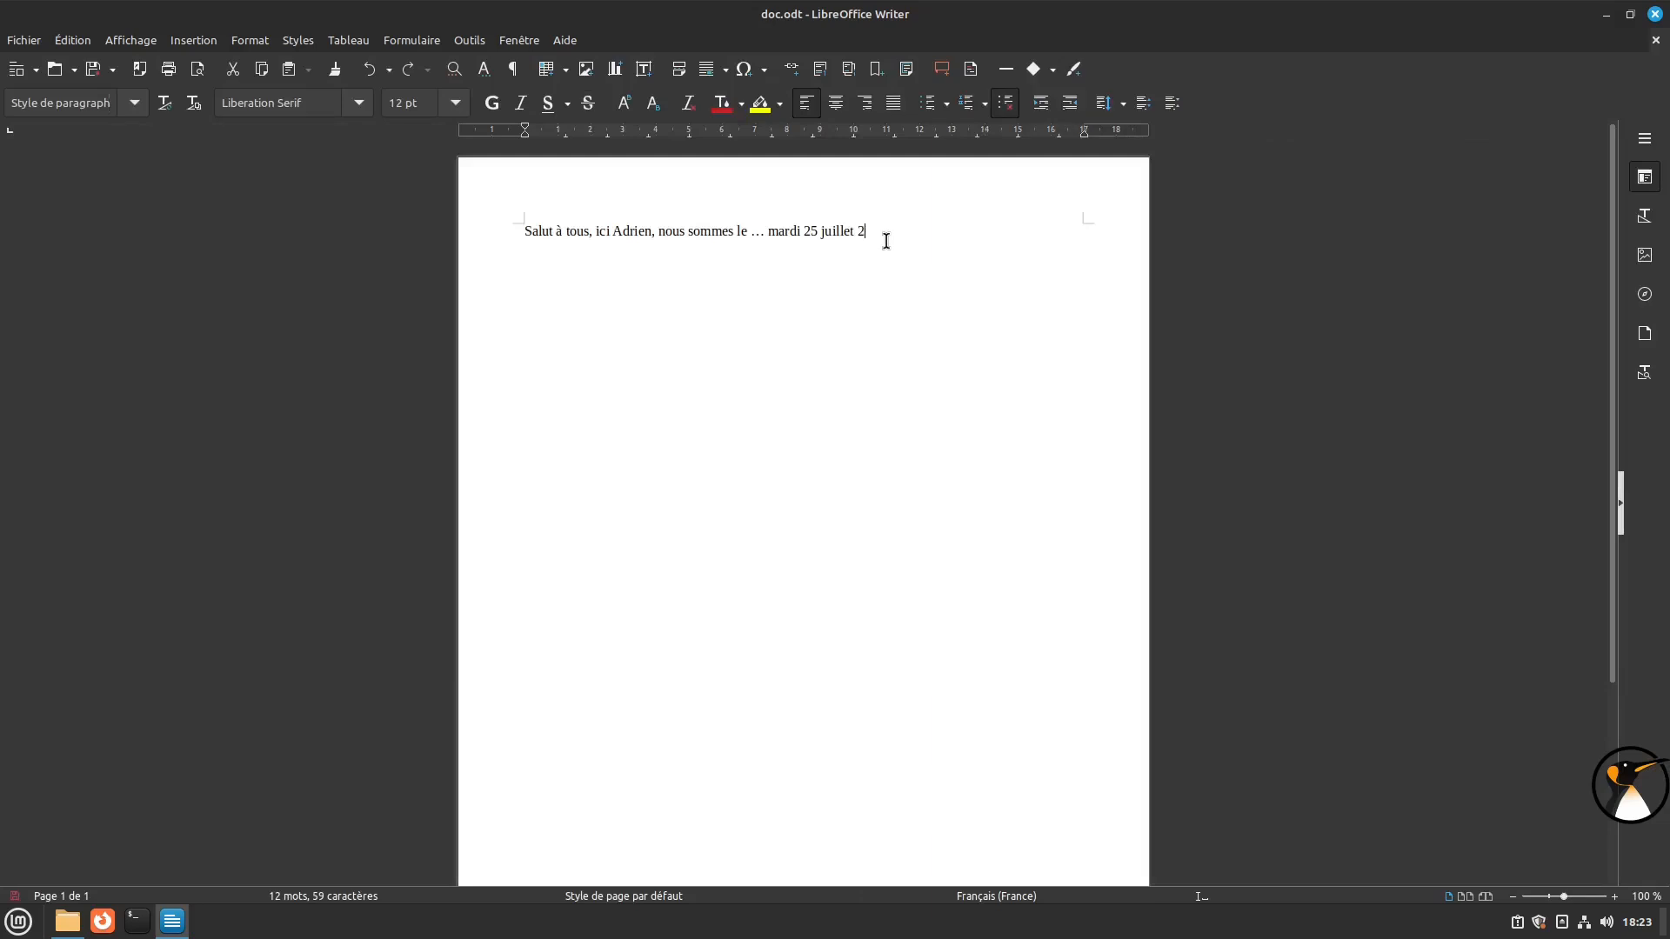
left_click(92, 70)
left_click(1654, 15)
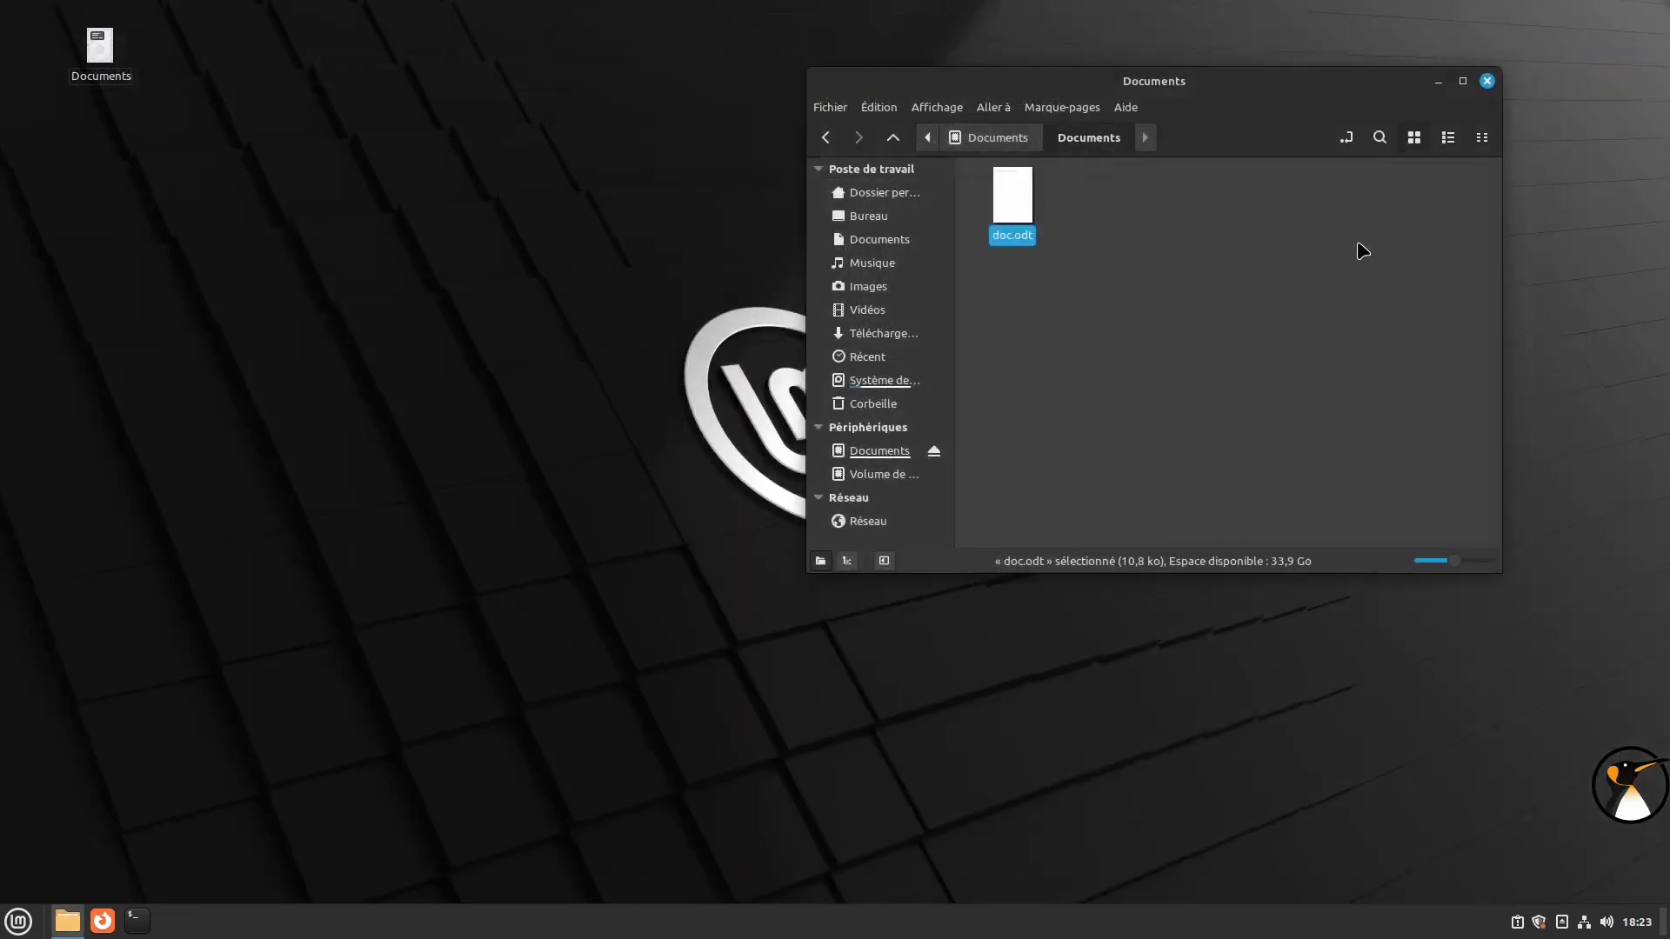
Close the file manager and restart the computer back into the Linux Mint desktop
left_click(1488, 81)
left_click(26, 926)
left_click(43, 859)
left_click(783, 503)
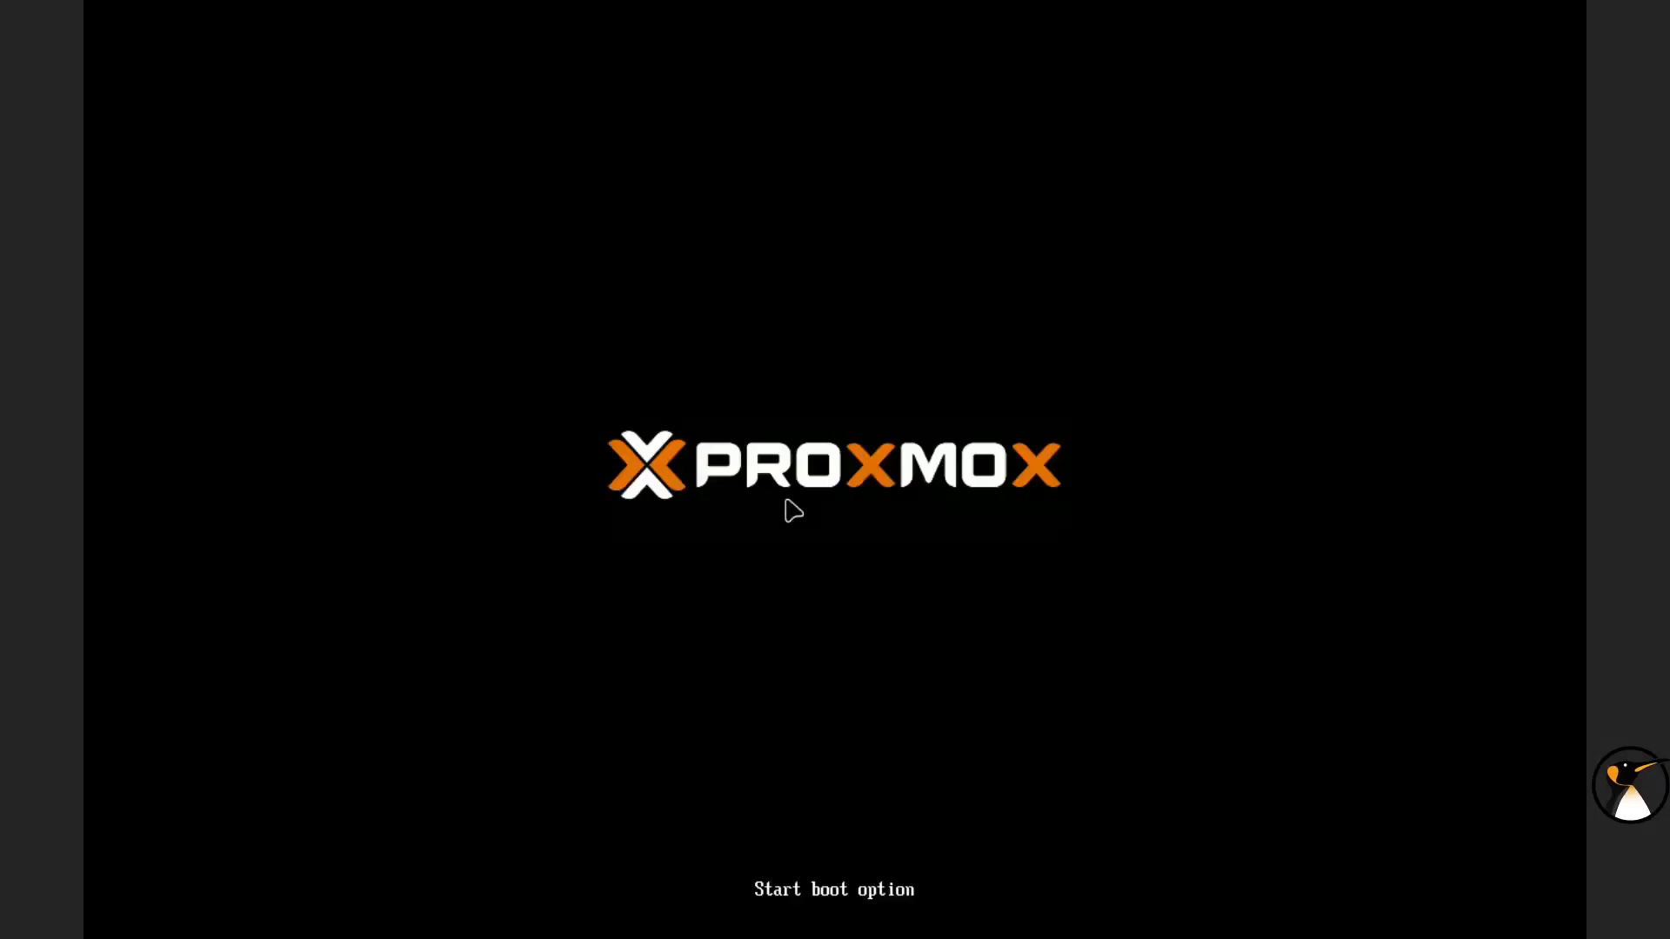
key("Return")
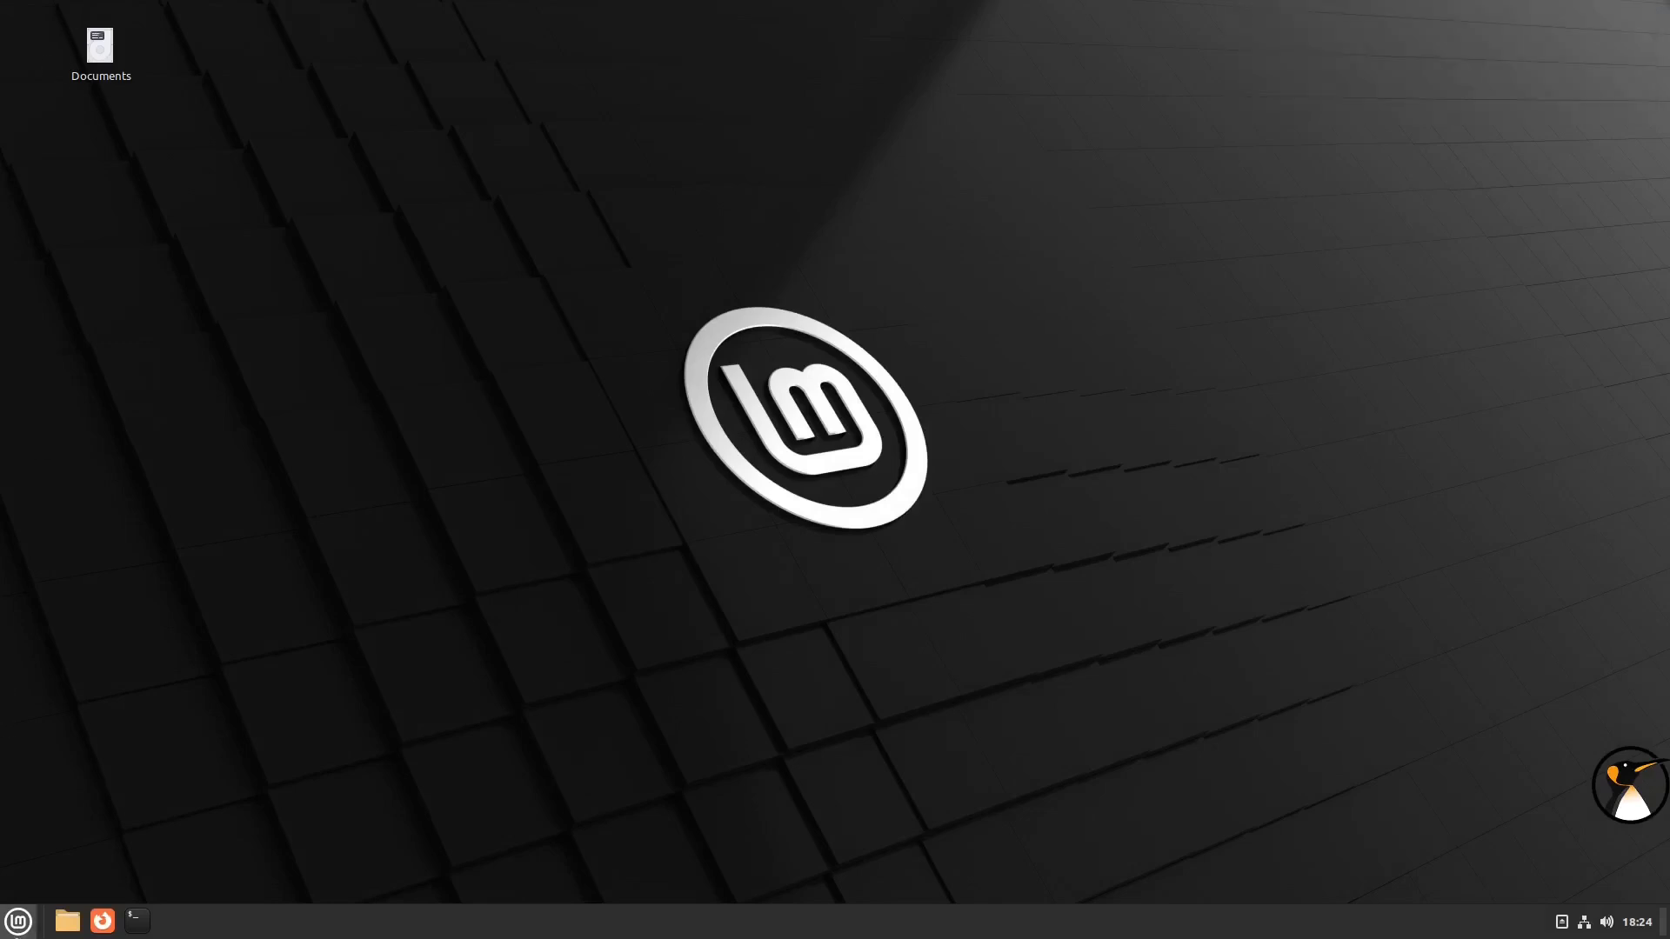
Launch LibreOffice, open the most recent doc file to check its text, and close it
left_click(17, 921)
mouse_move(199, 562)
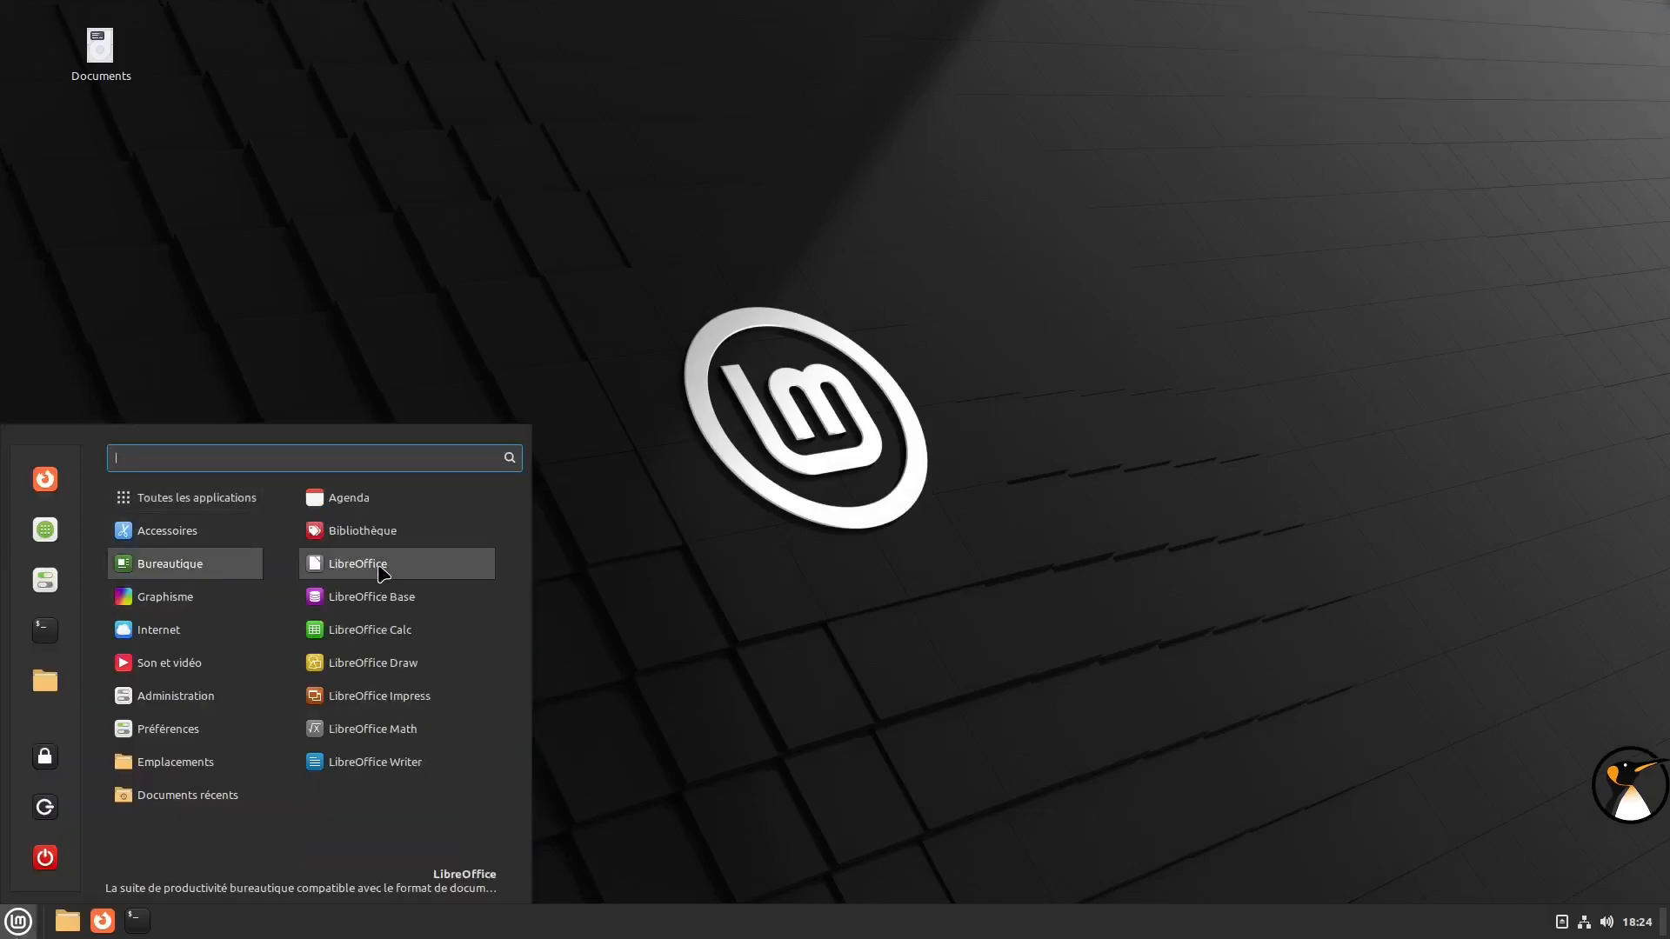
left_click(380, 570)
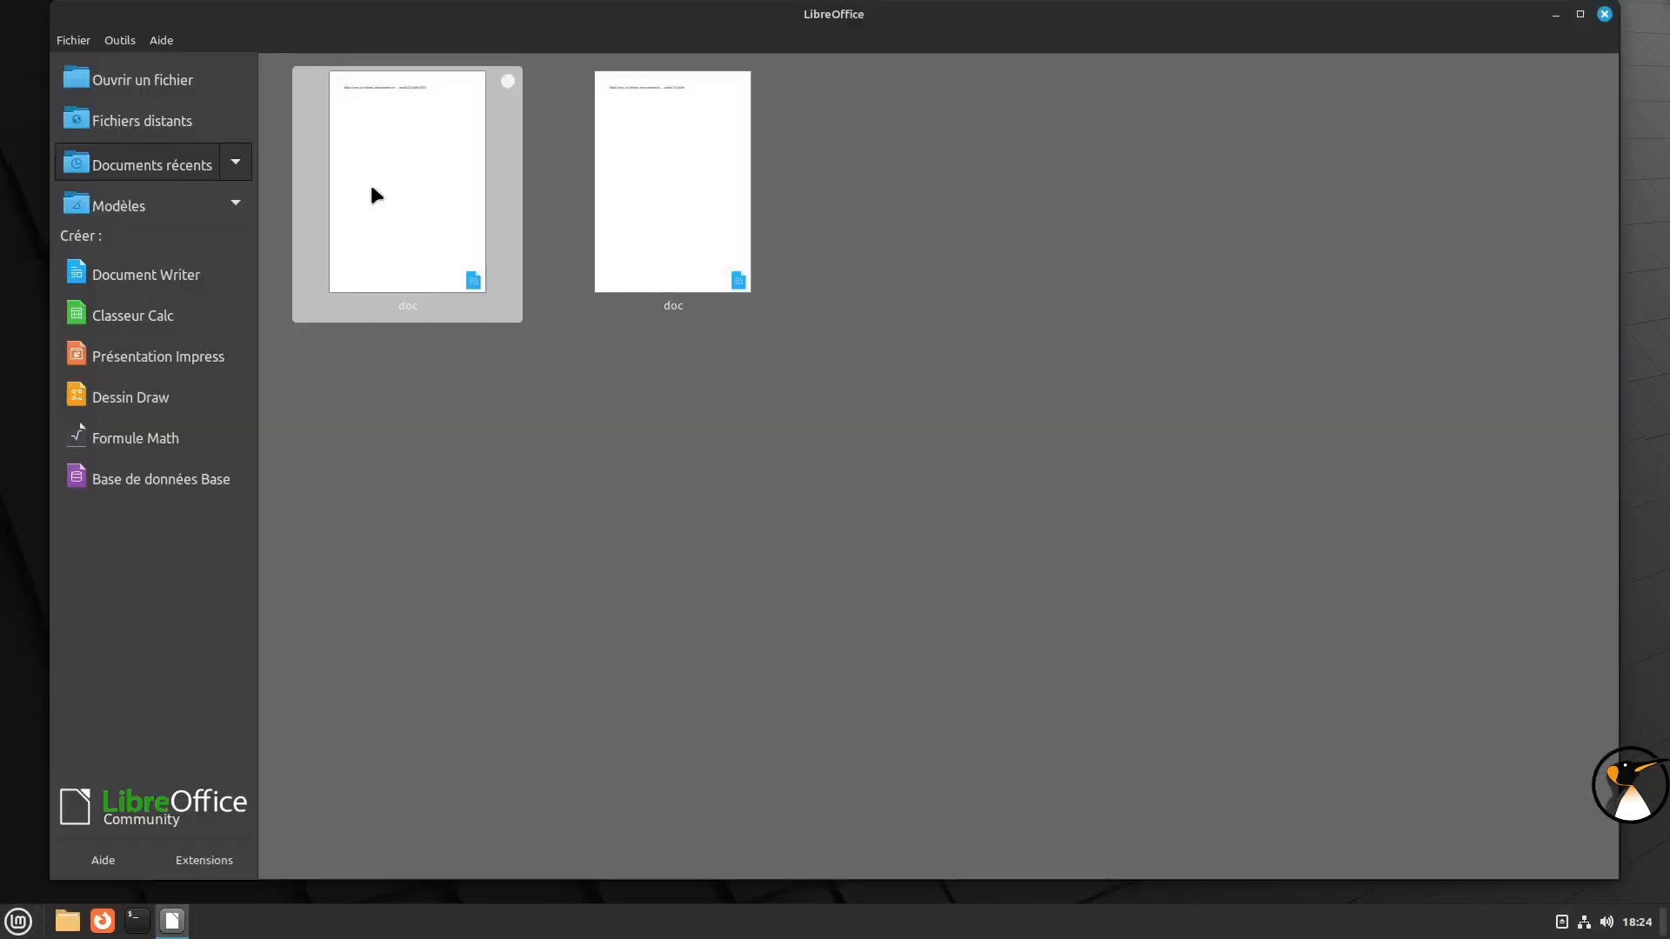
left_click(372, 186)
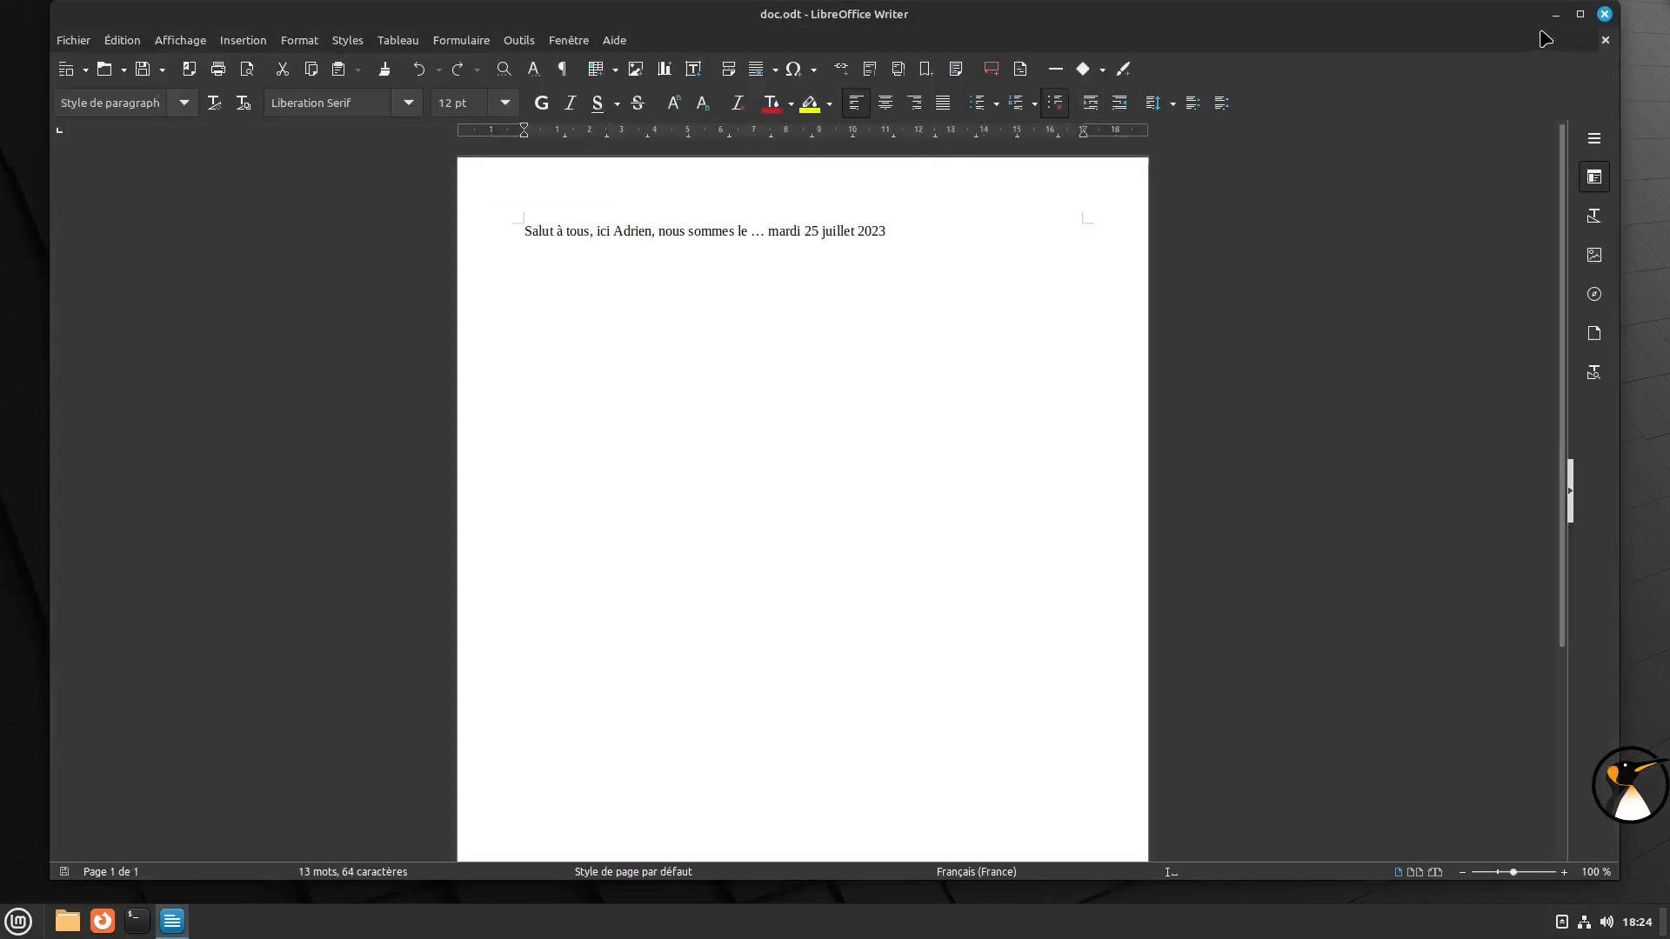
left_click(1605, 15)
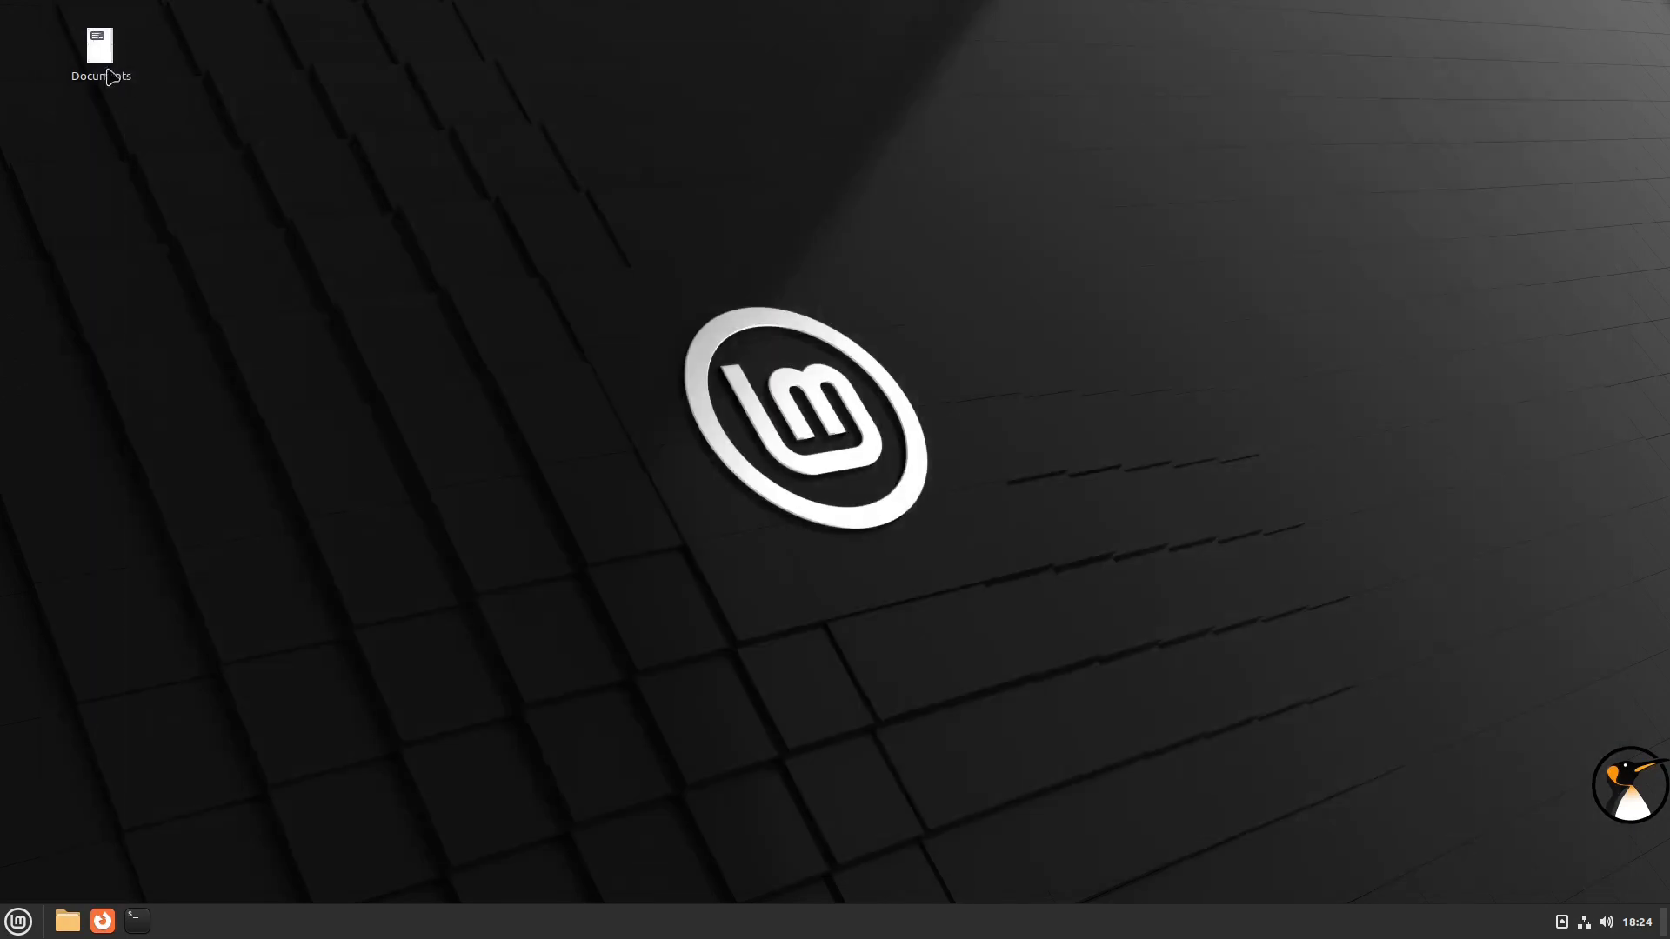
left_click(119, 59)
left_click(18, 920)
mouse_move(224, 633)
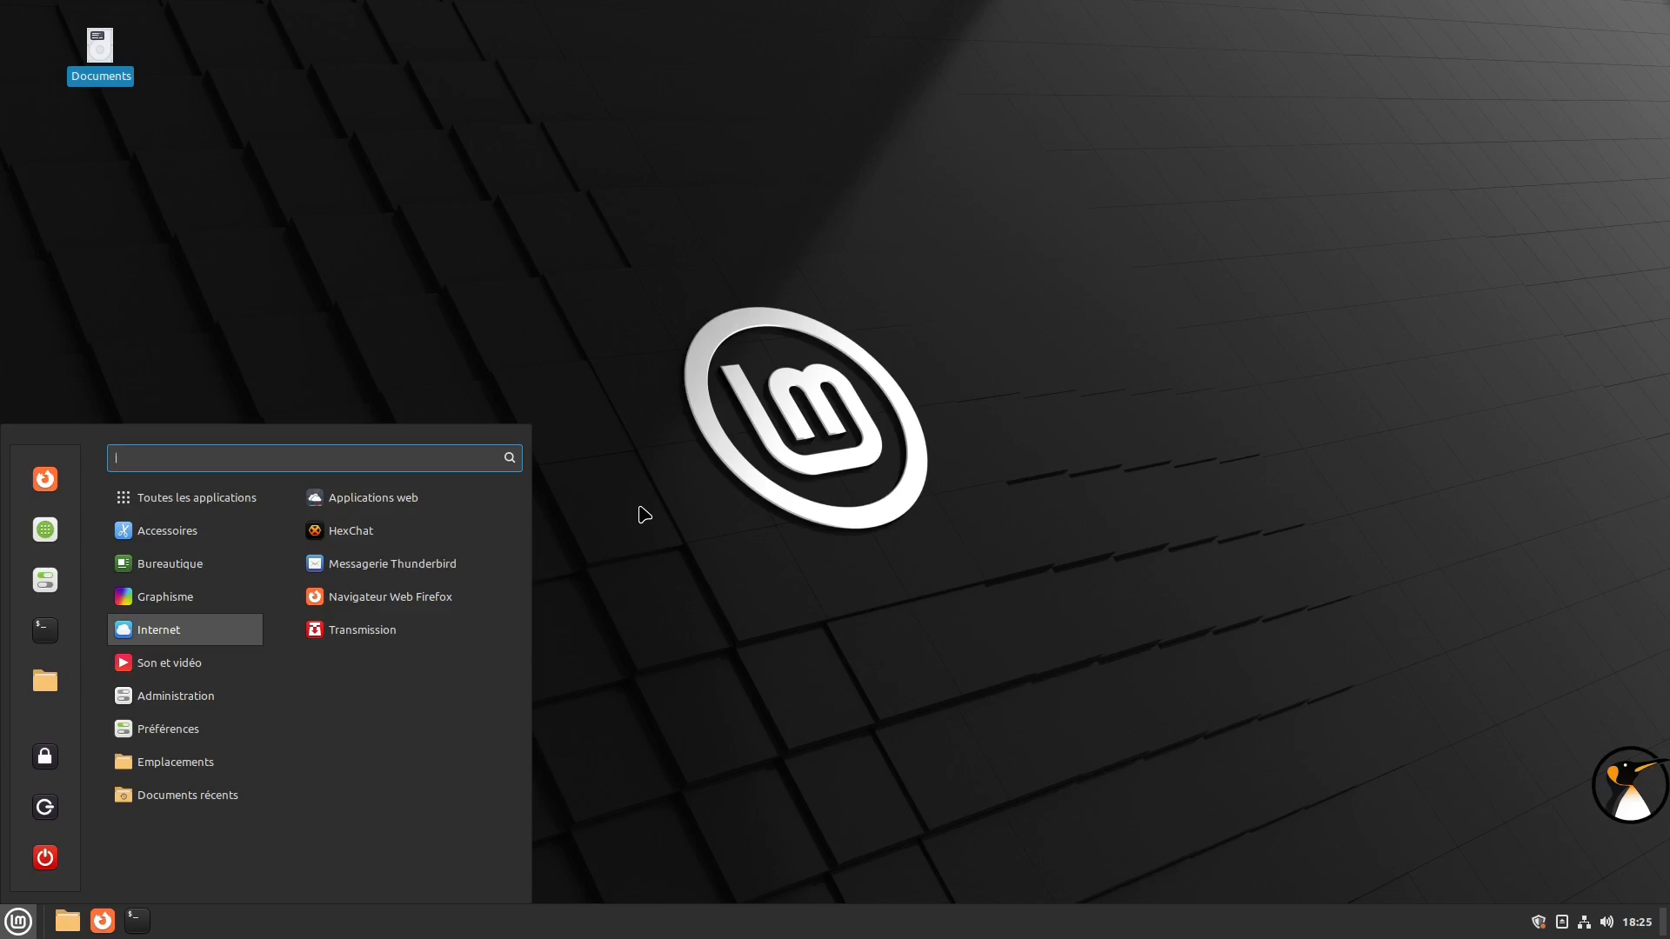
left_click(107, 57)
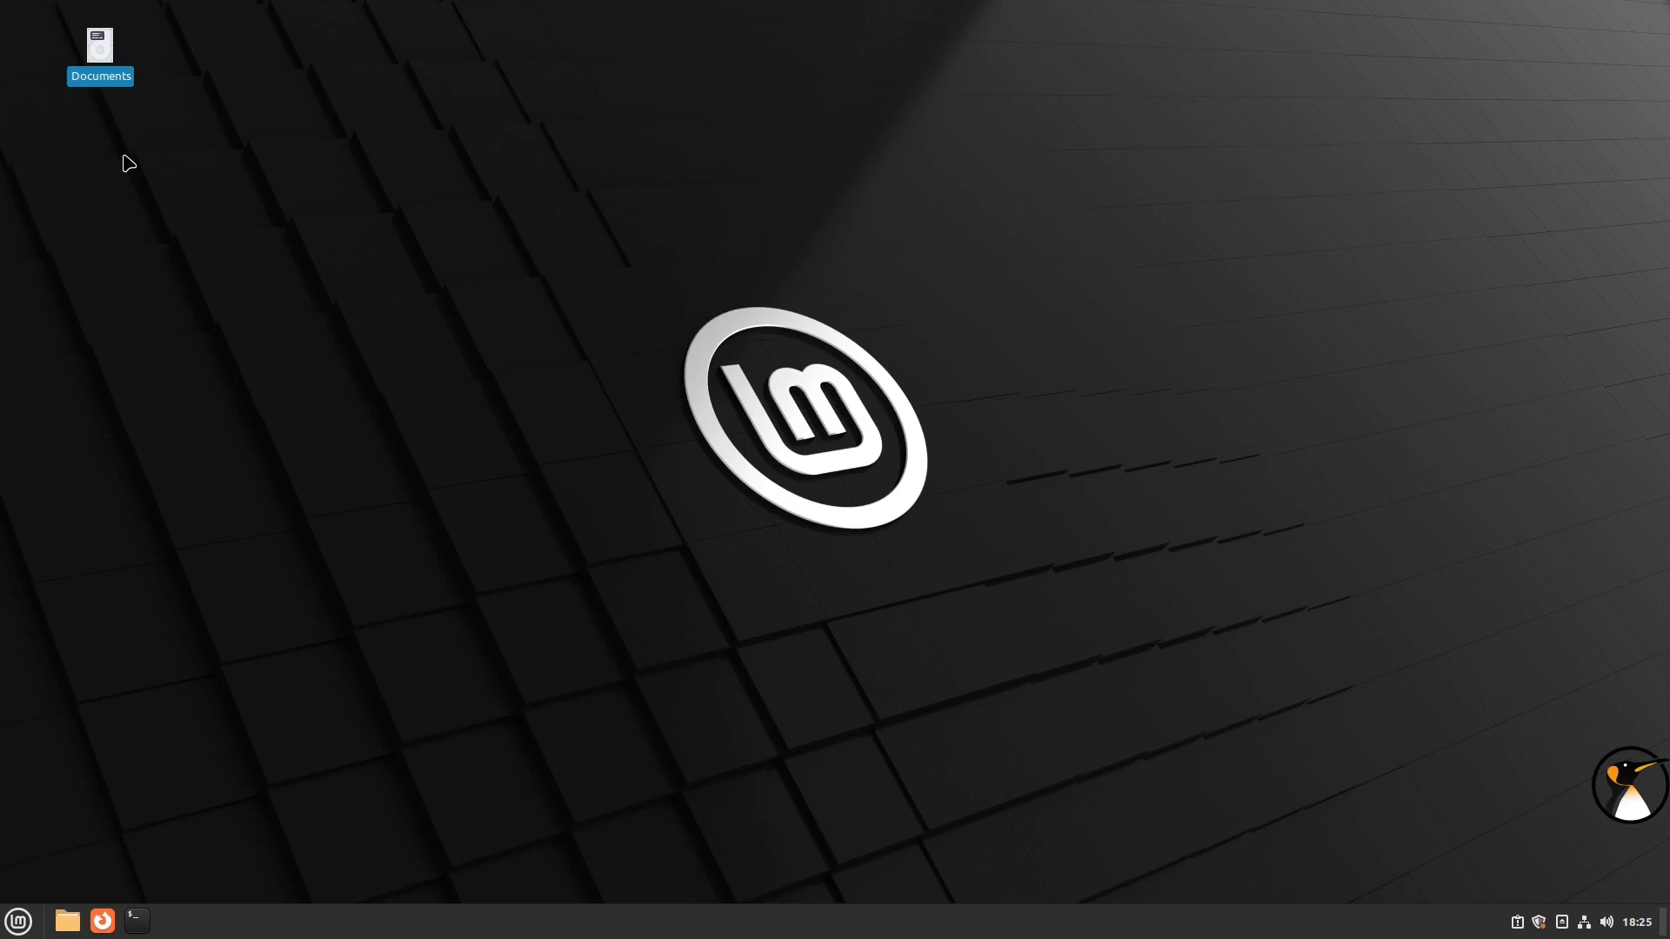
Log out of the current session and log in to the second user account with its password
left_click(18, 920)
left_click(41, 805)
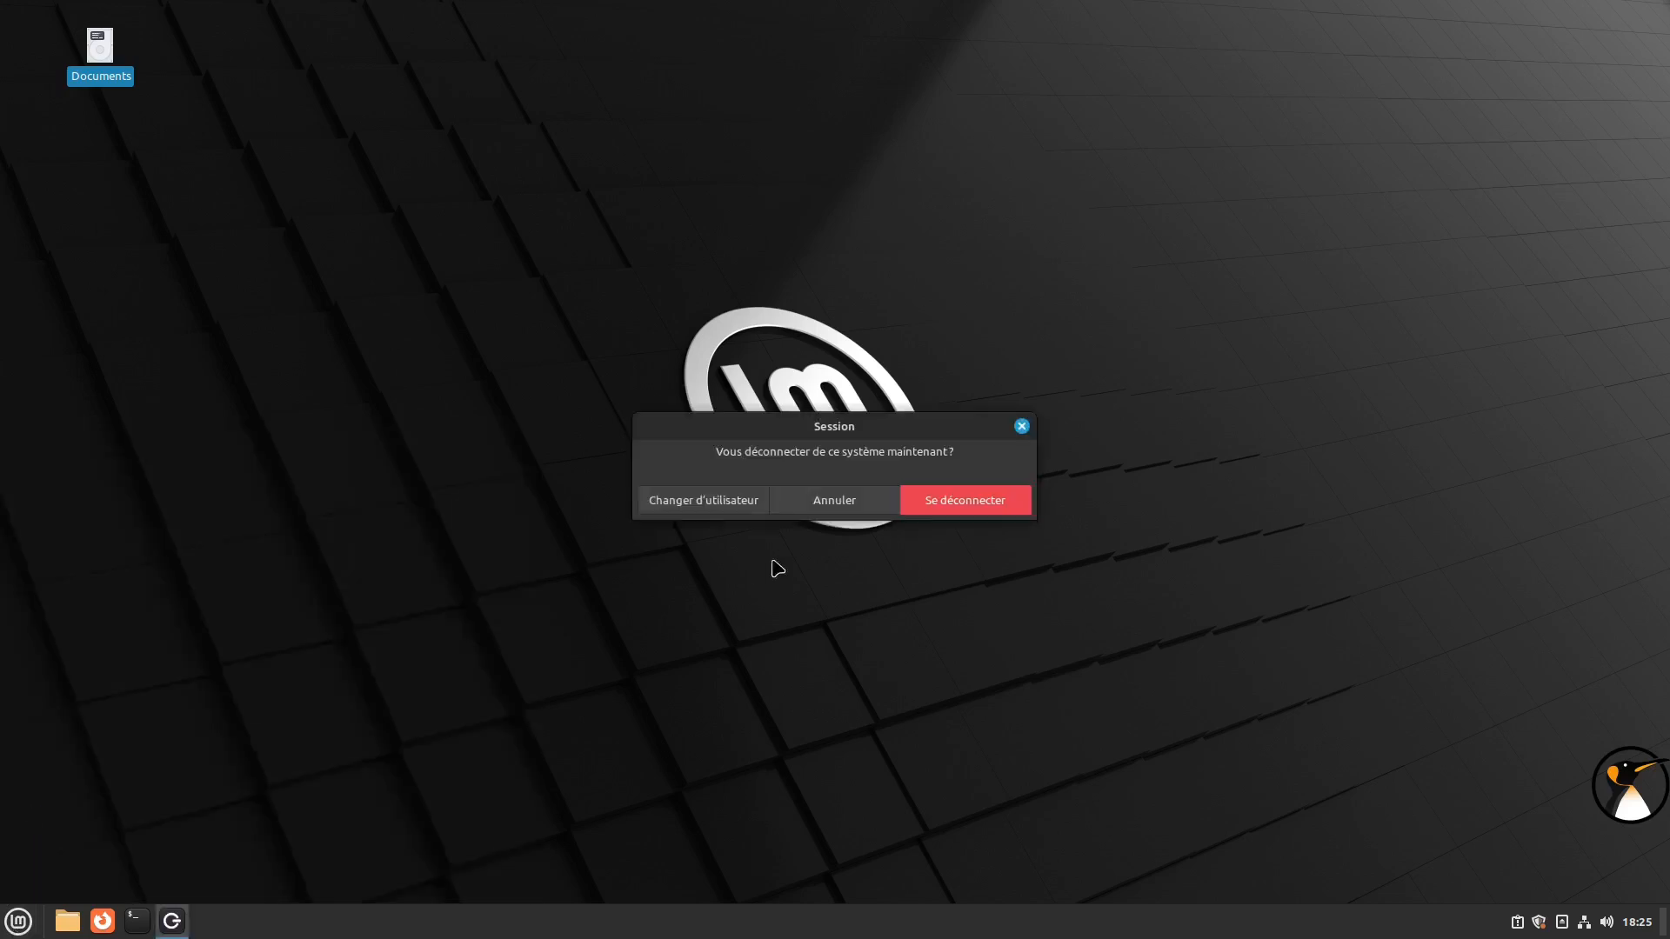
left_click(969, 507)
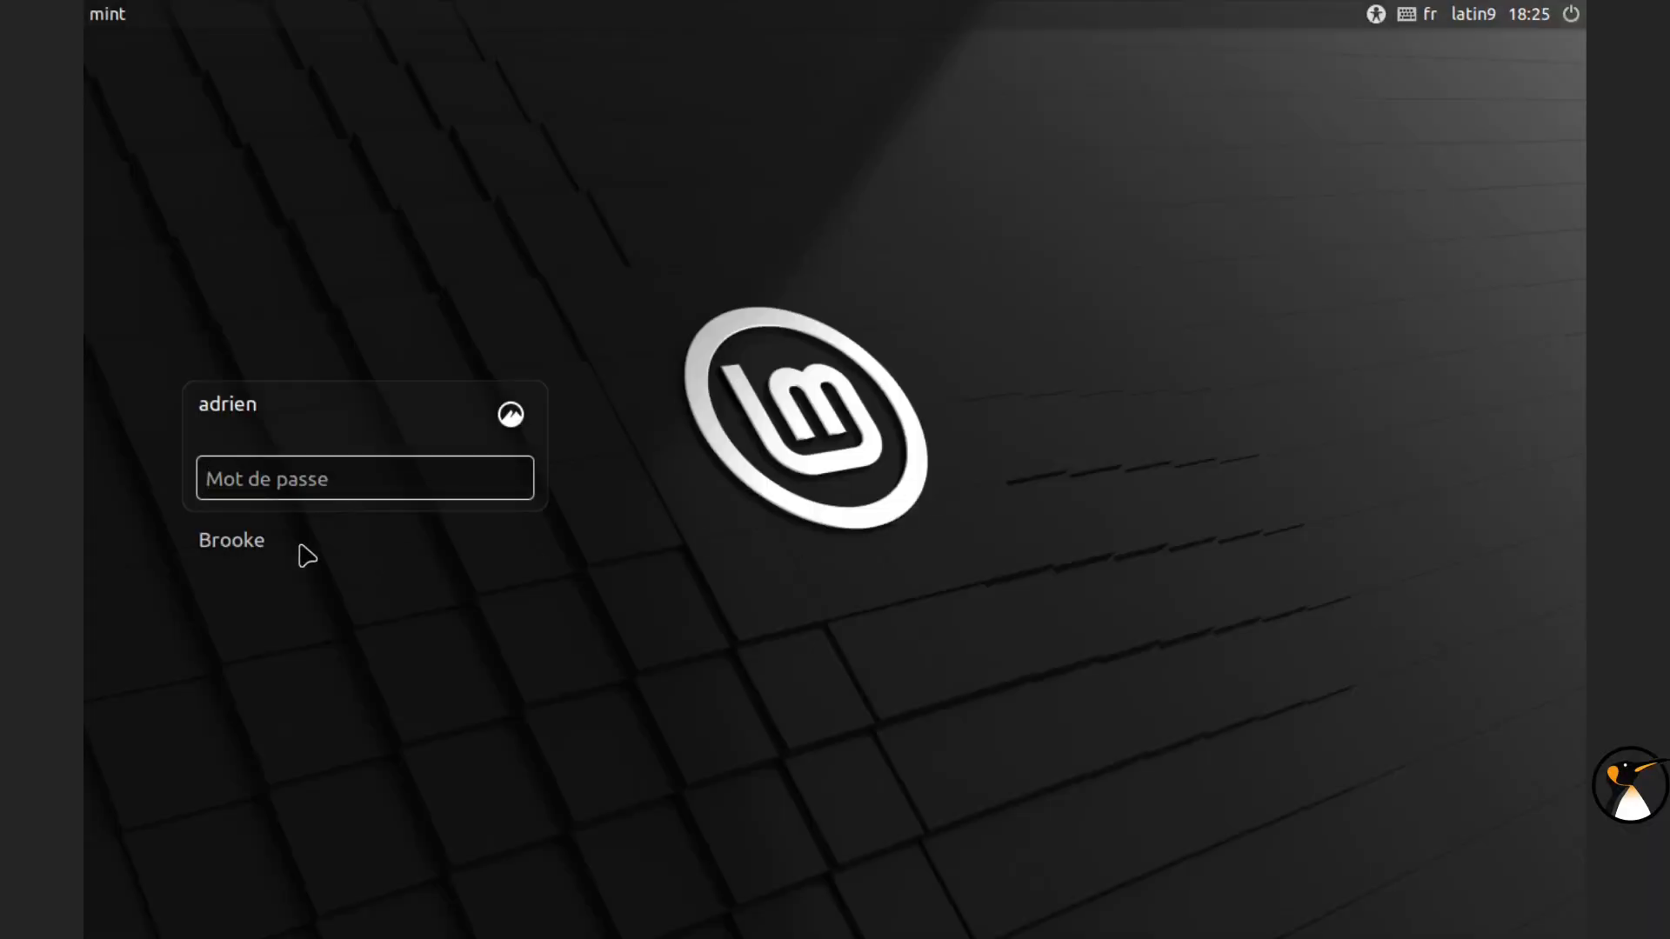
left_click(307, 555)
left_click(307, 484)
key("Return")
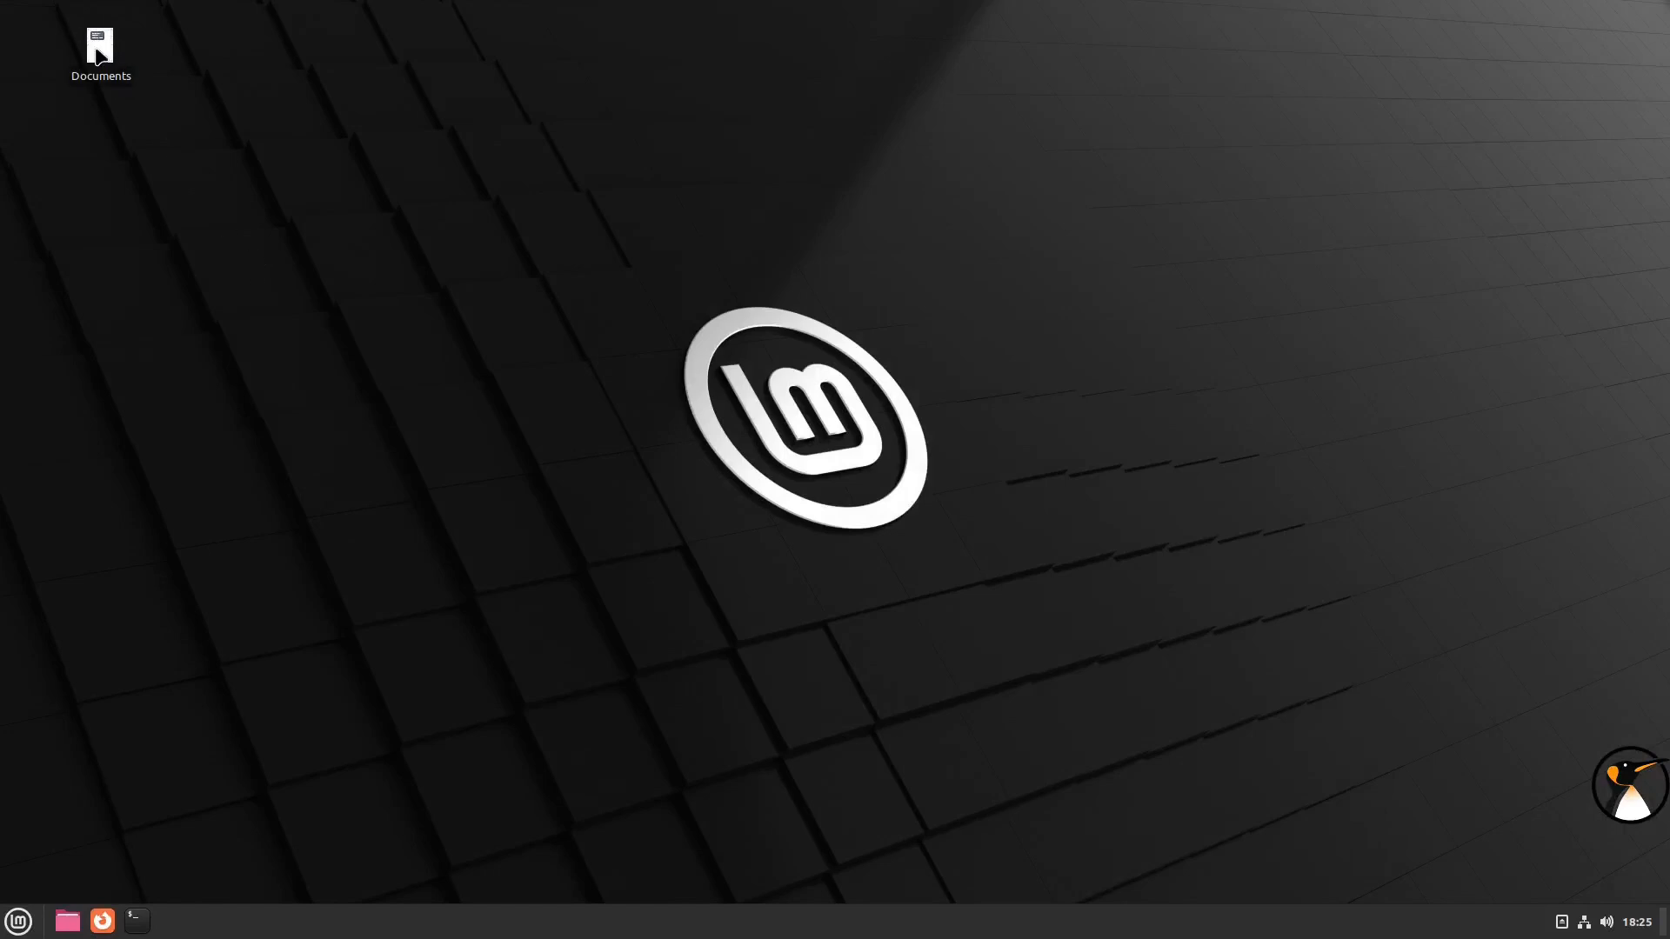
Open the Documents partition from the desktop and view the contents of its Documents folder
double_click(96, 50)
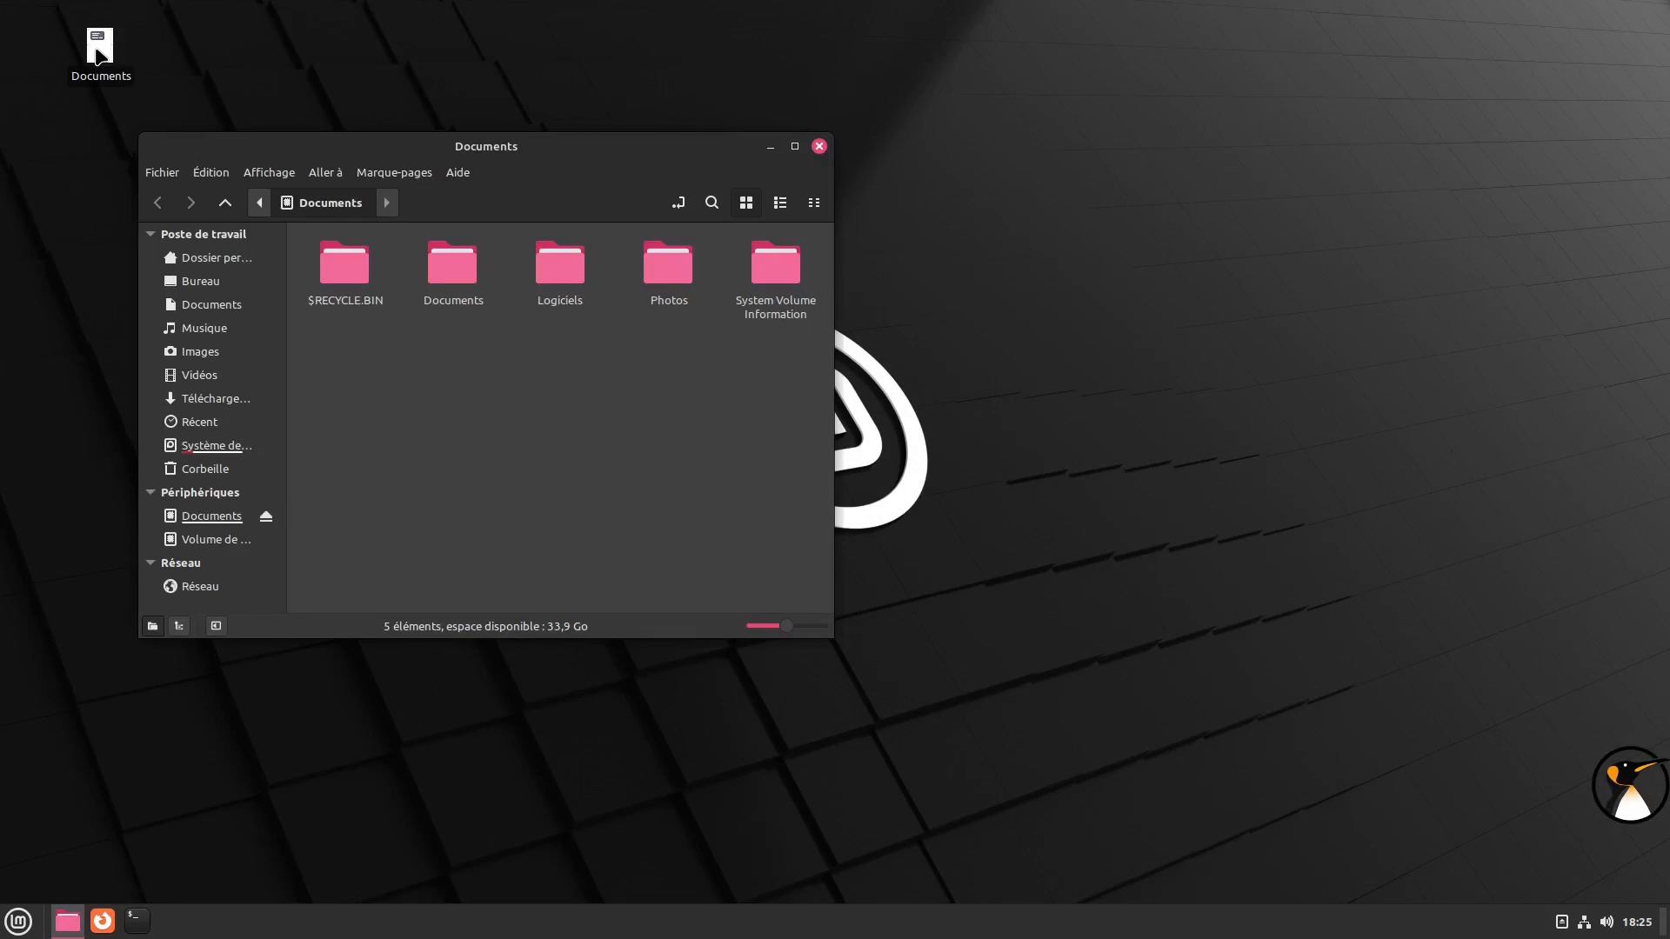
left_click_drag(492, 137, 857, 132)
double_click(822, 261)
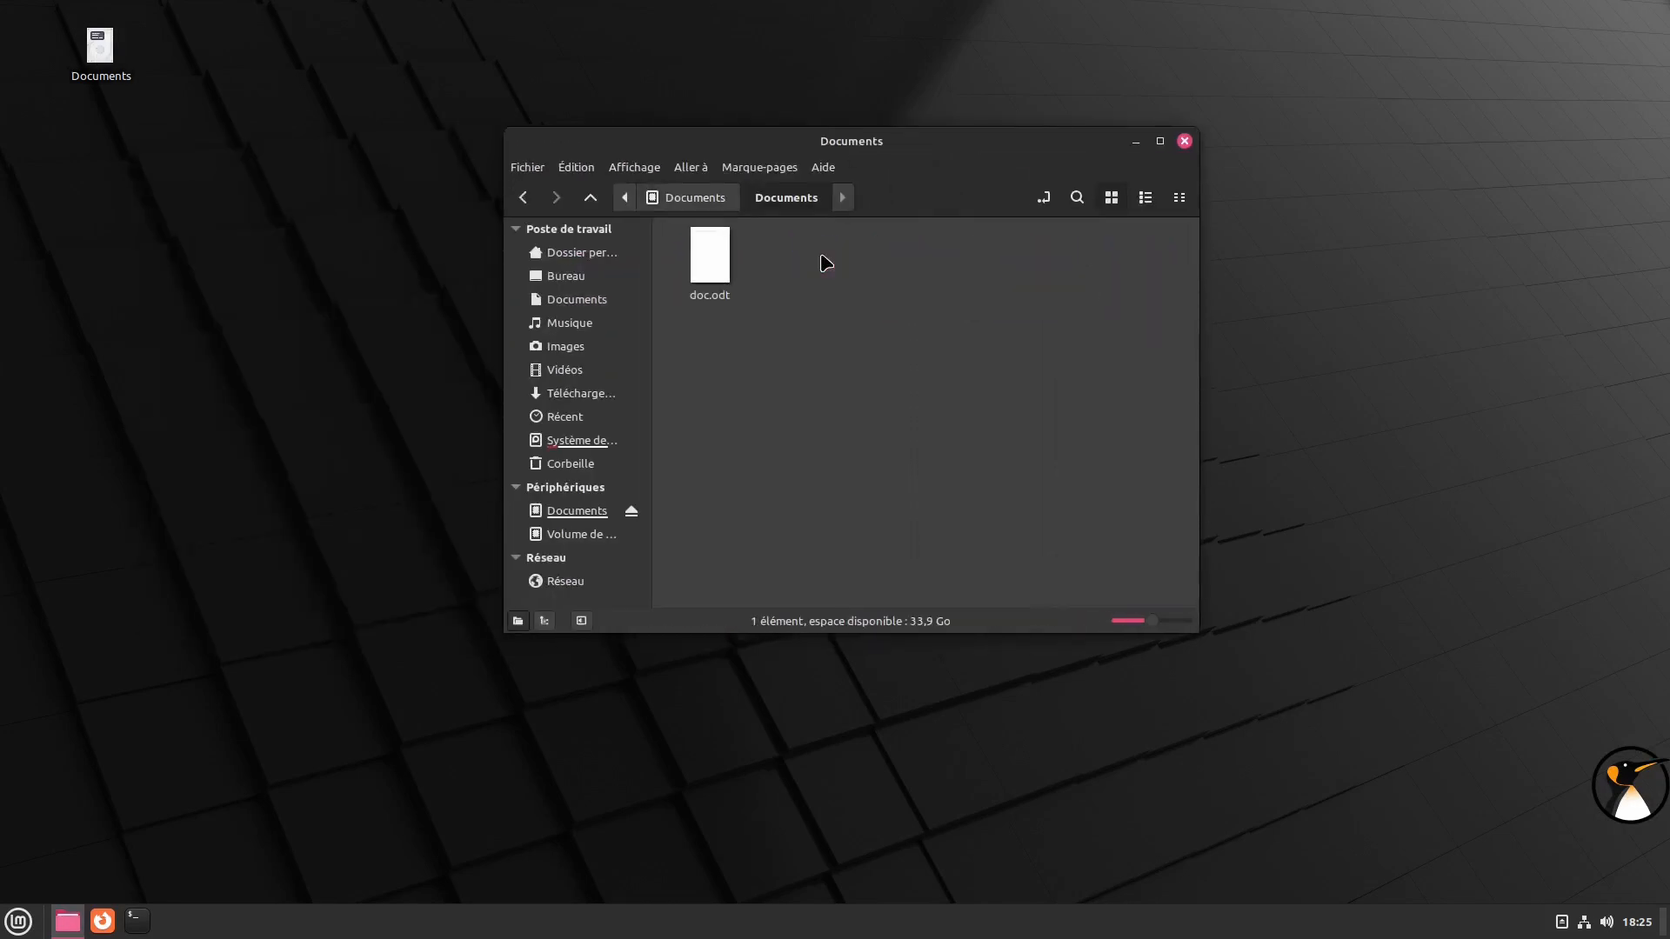
Open doc.odt in LibreOffice Writer and dismiss the tip of the day
left_click(707, 271)
double_click(708, 270)
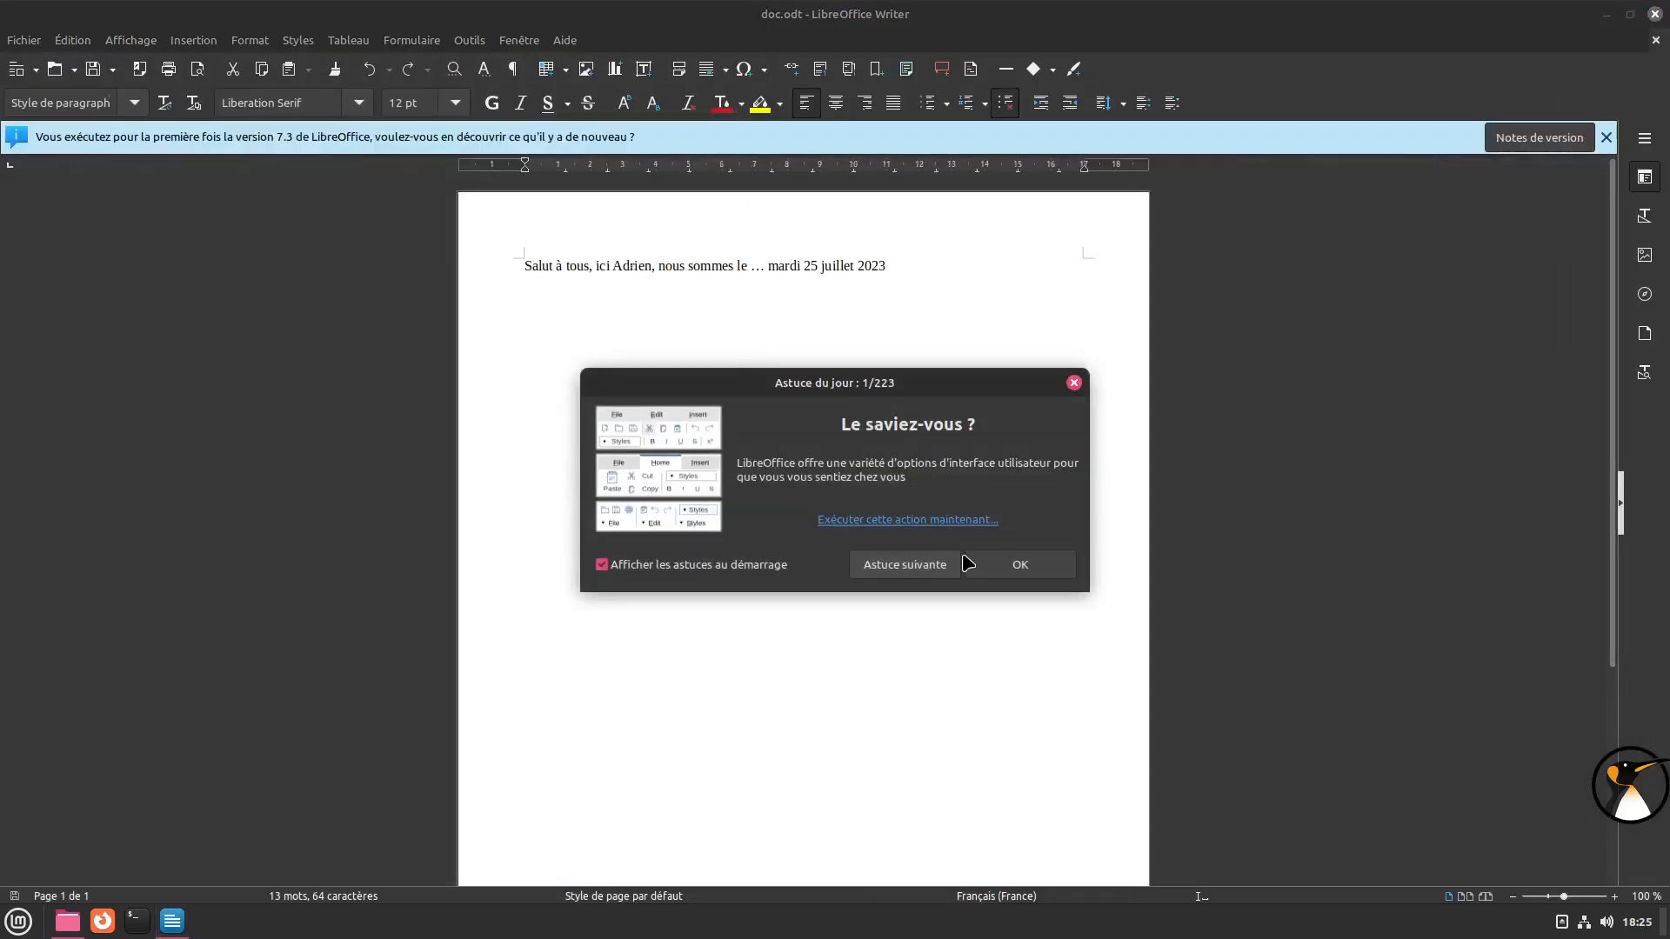
left_click(998, 561)
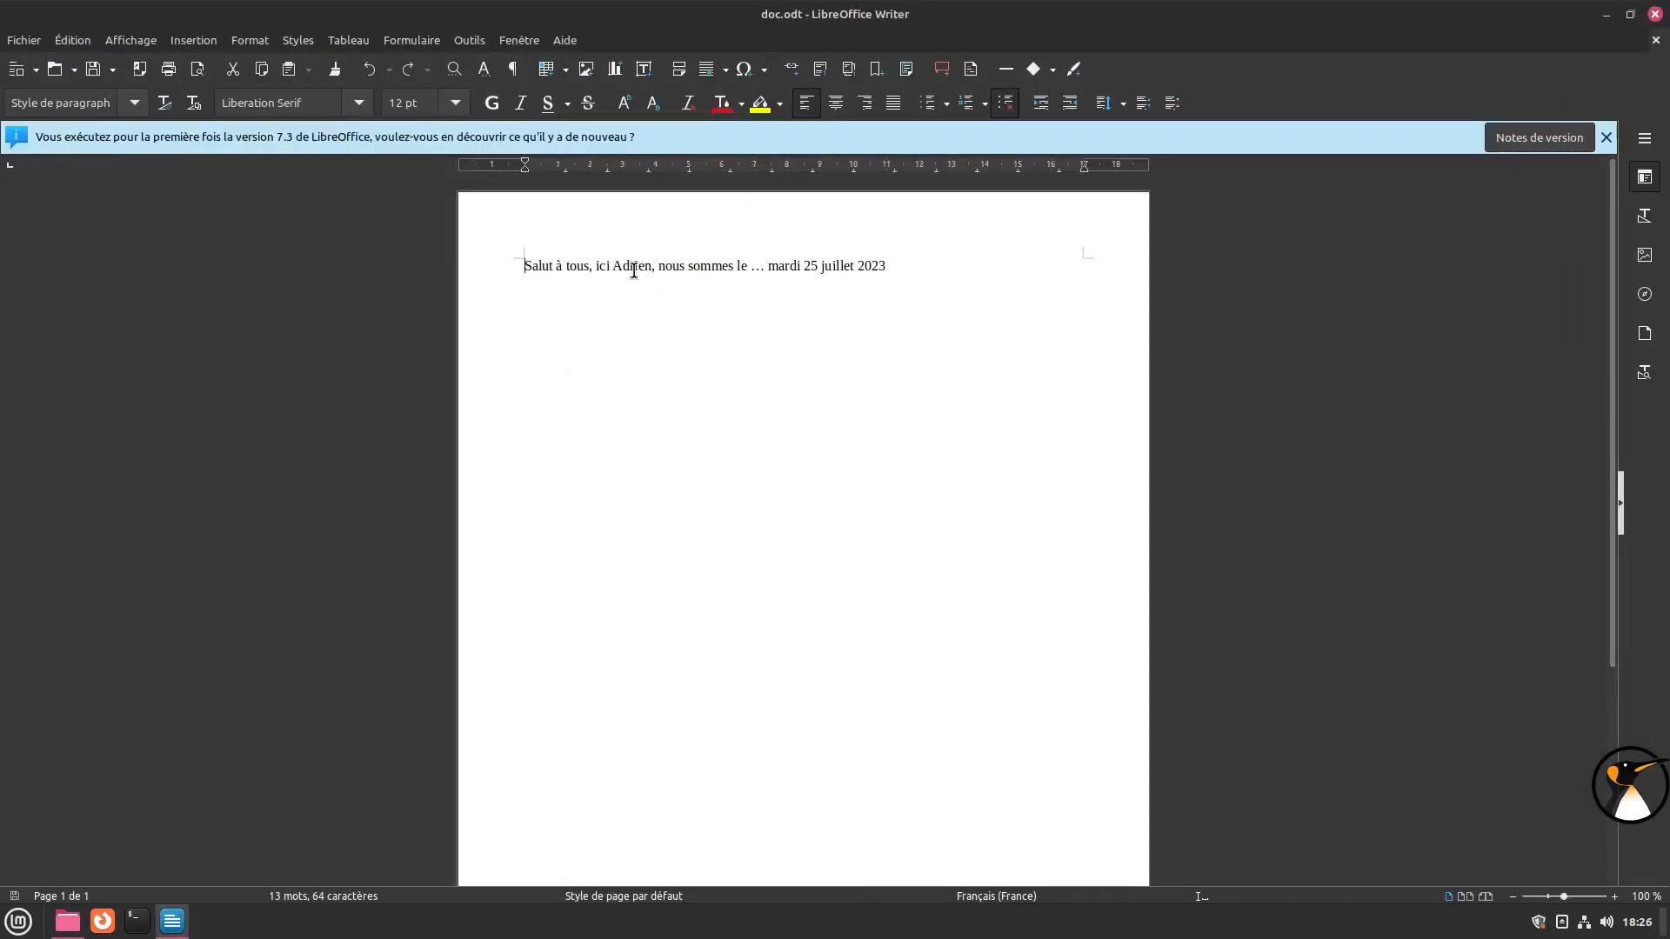
Replace the first name in the document's sentence with the second user's first name, save the file, and close it
double_click(634, 271)
type("Brop")
type("ke")
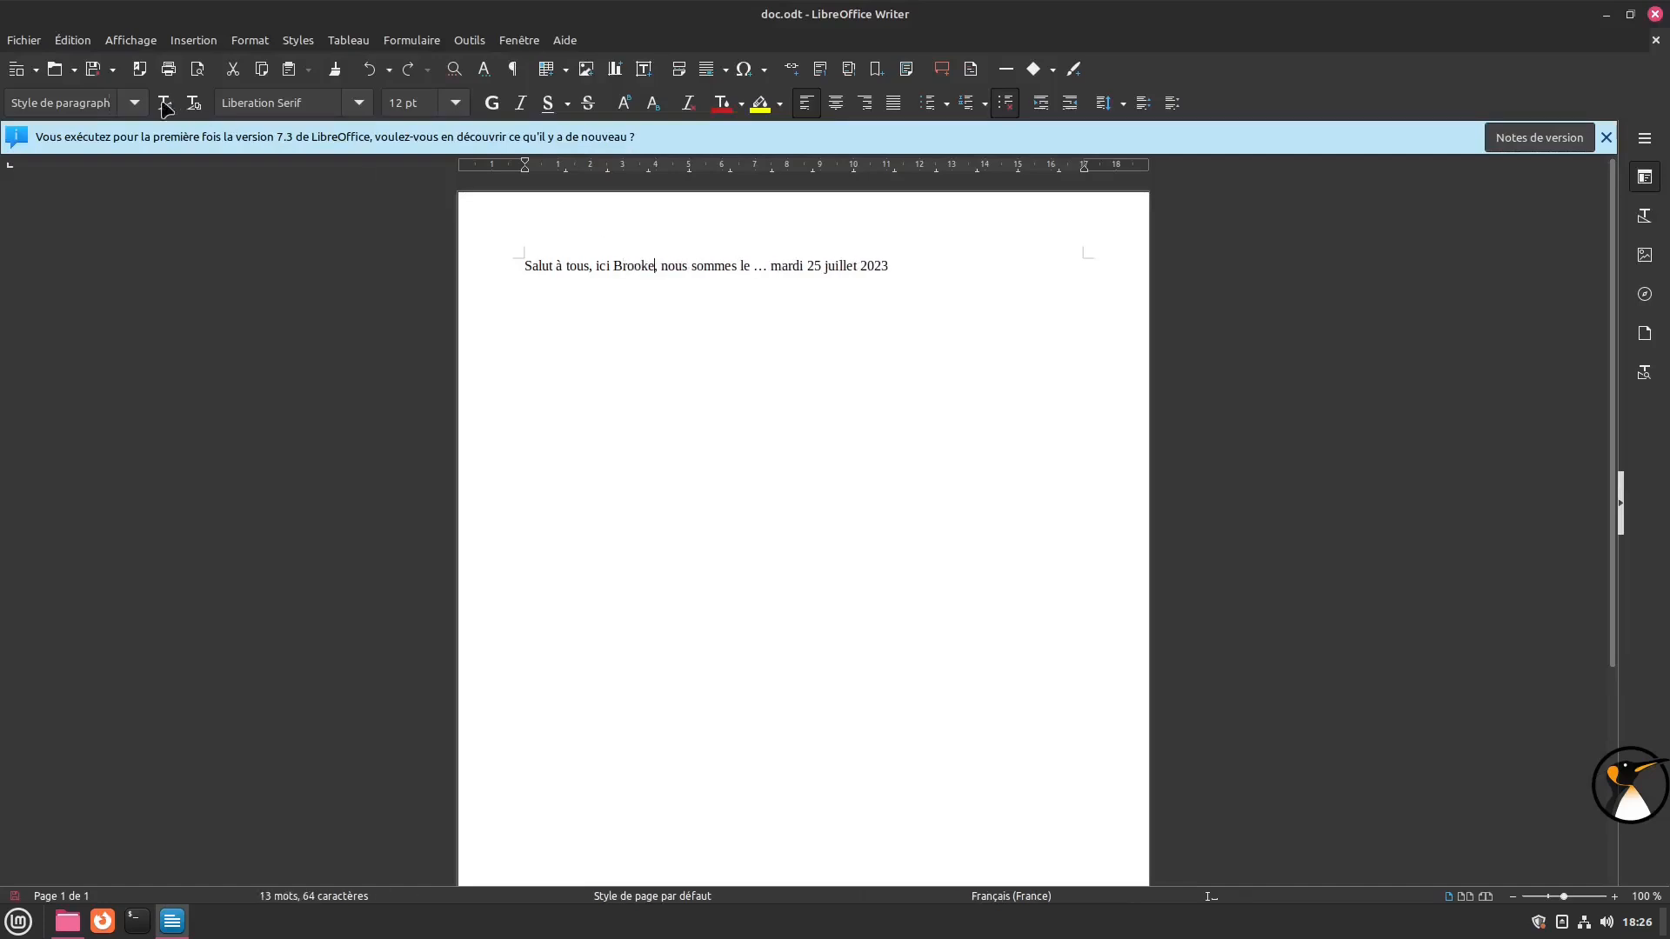
left_click(93, 69)
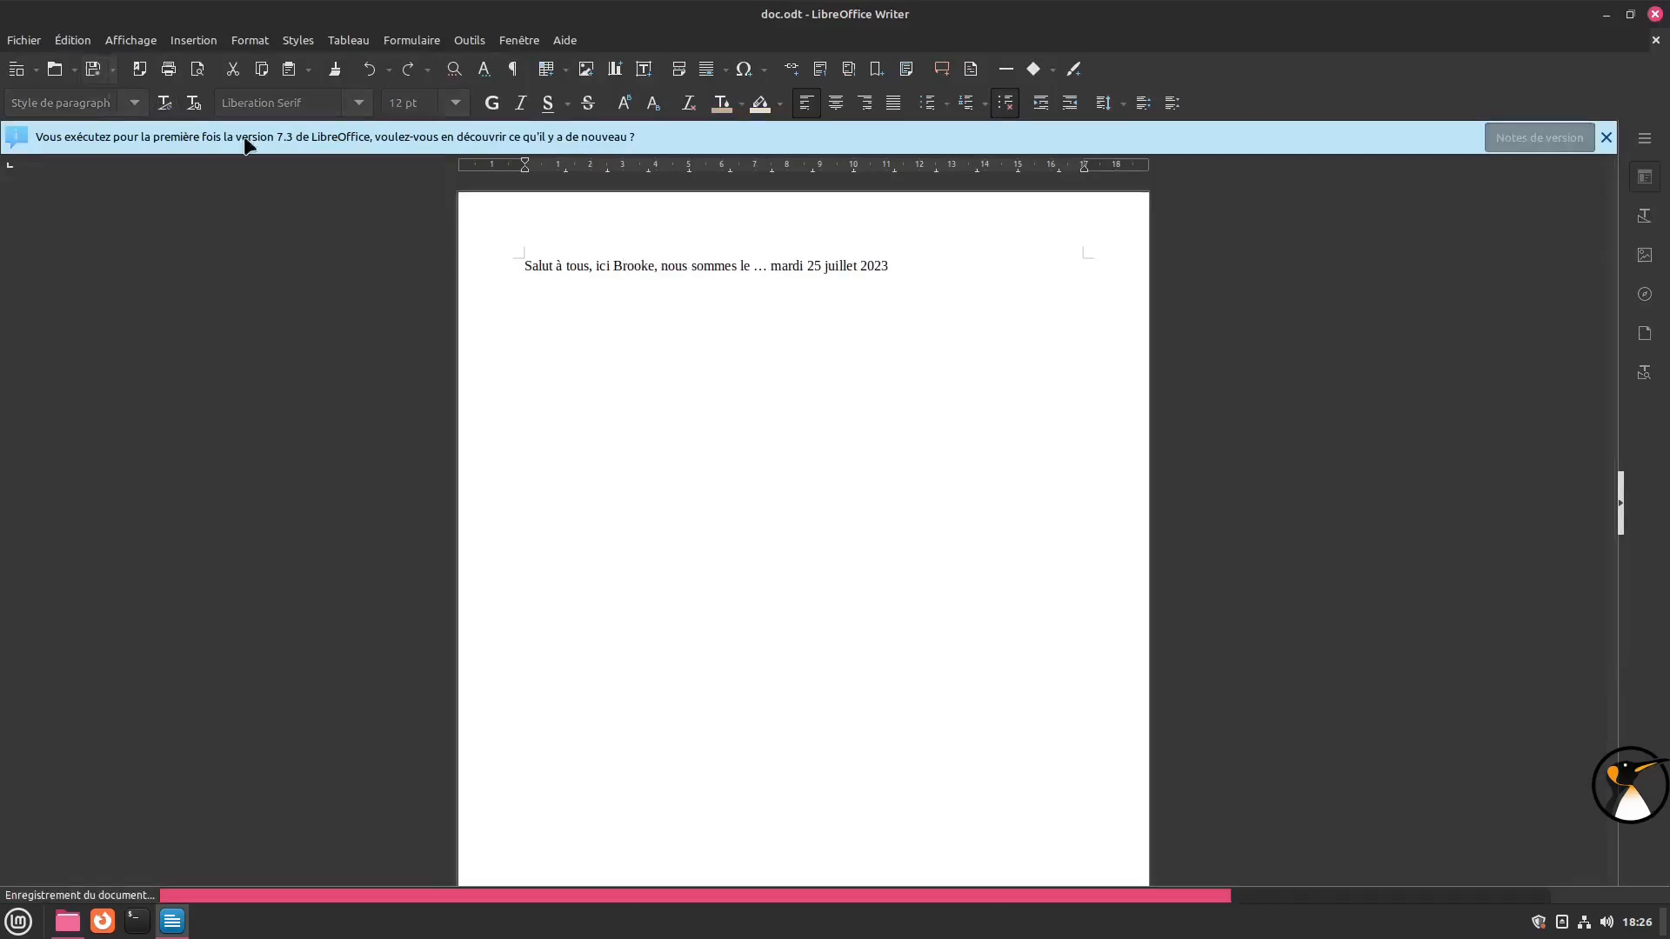
left_click(1656, 16)
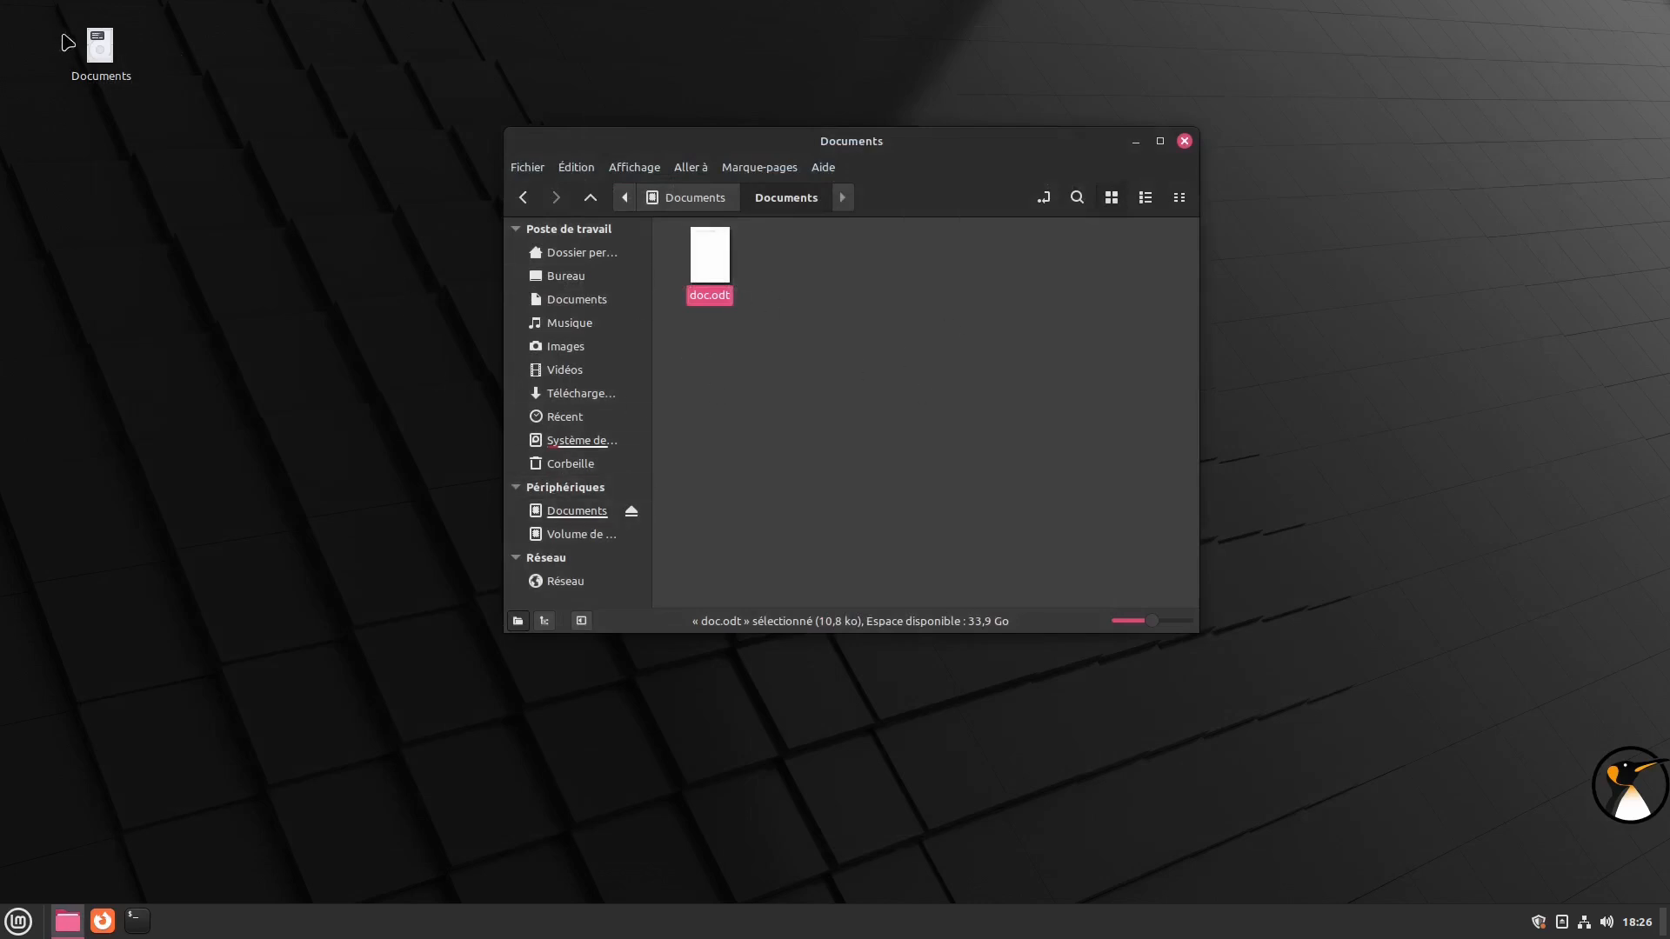
Open a new file manager window and copy all the files in /usr/share/backgrounds/linuxmint-victoria
left_click(74, 920)
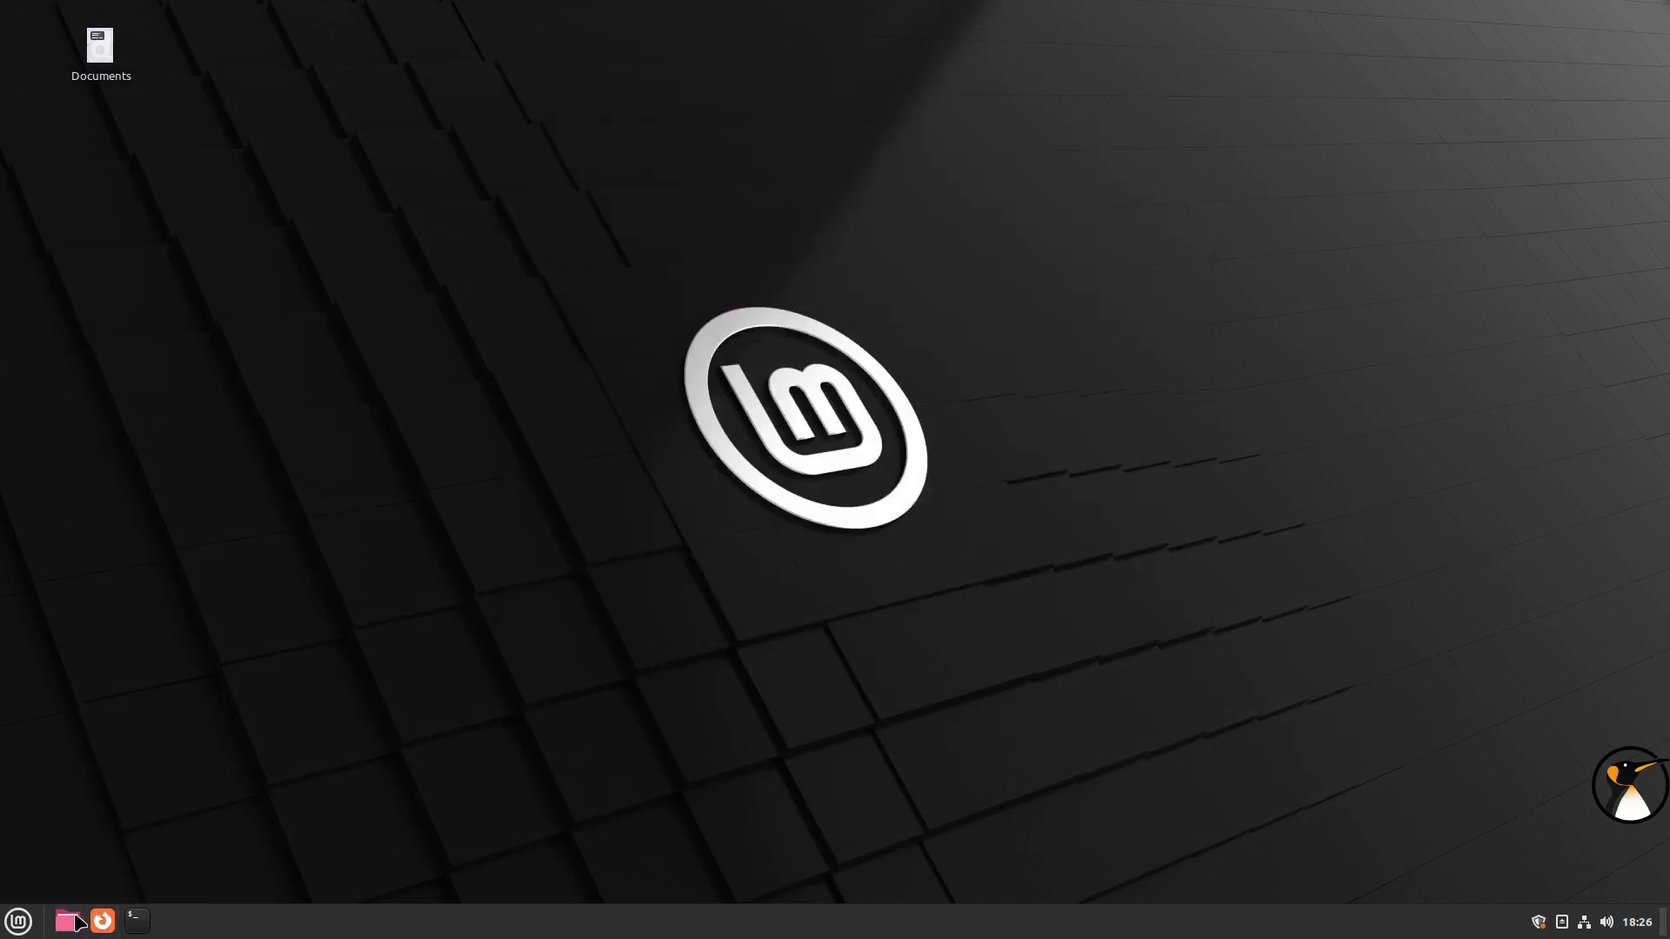
left_click(75, 921)
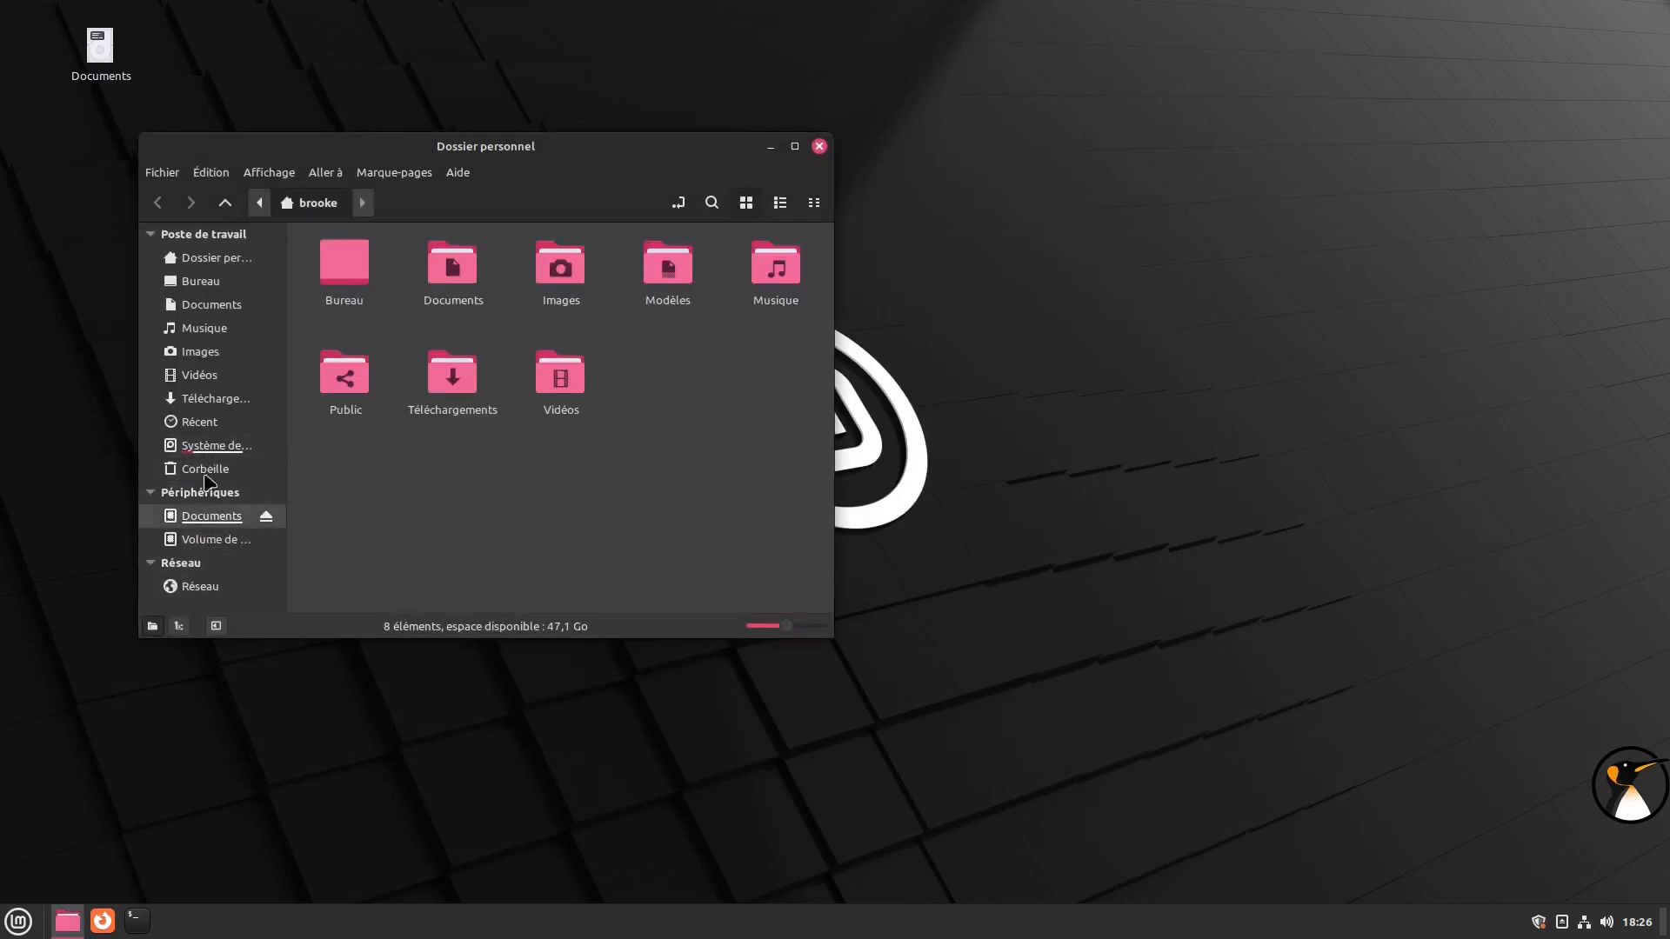
left_click(213, 448)
scroll(453, 487, "down", 3)
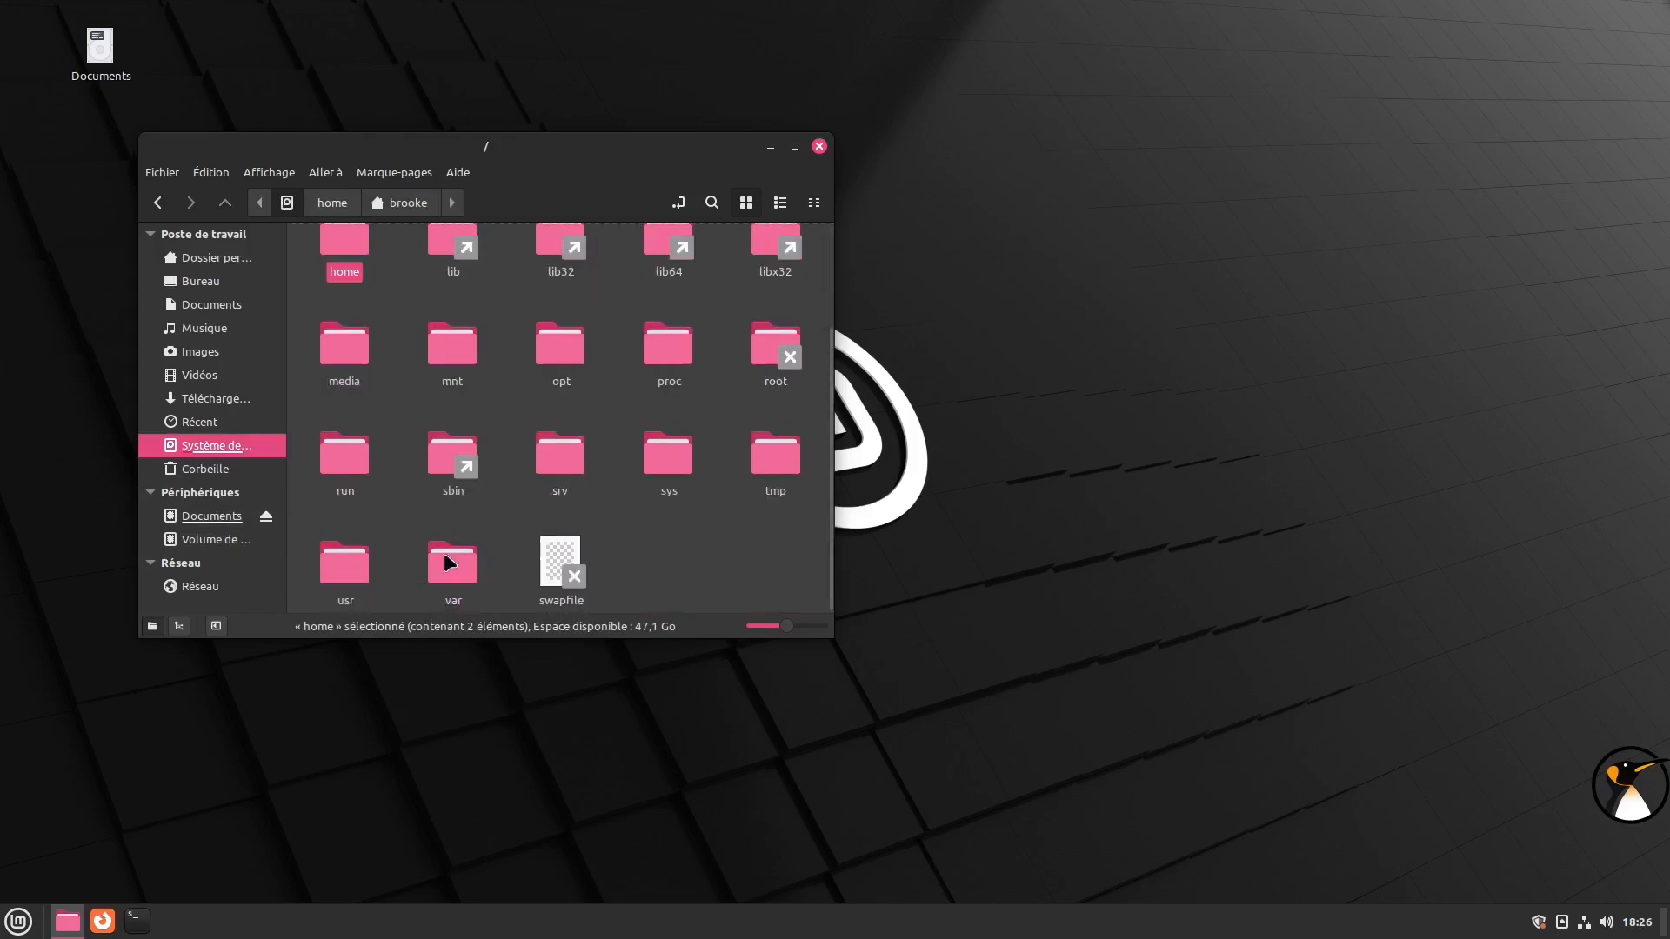
double_click(345, 570)
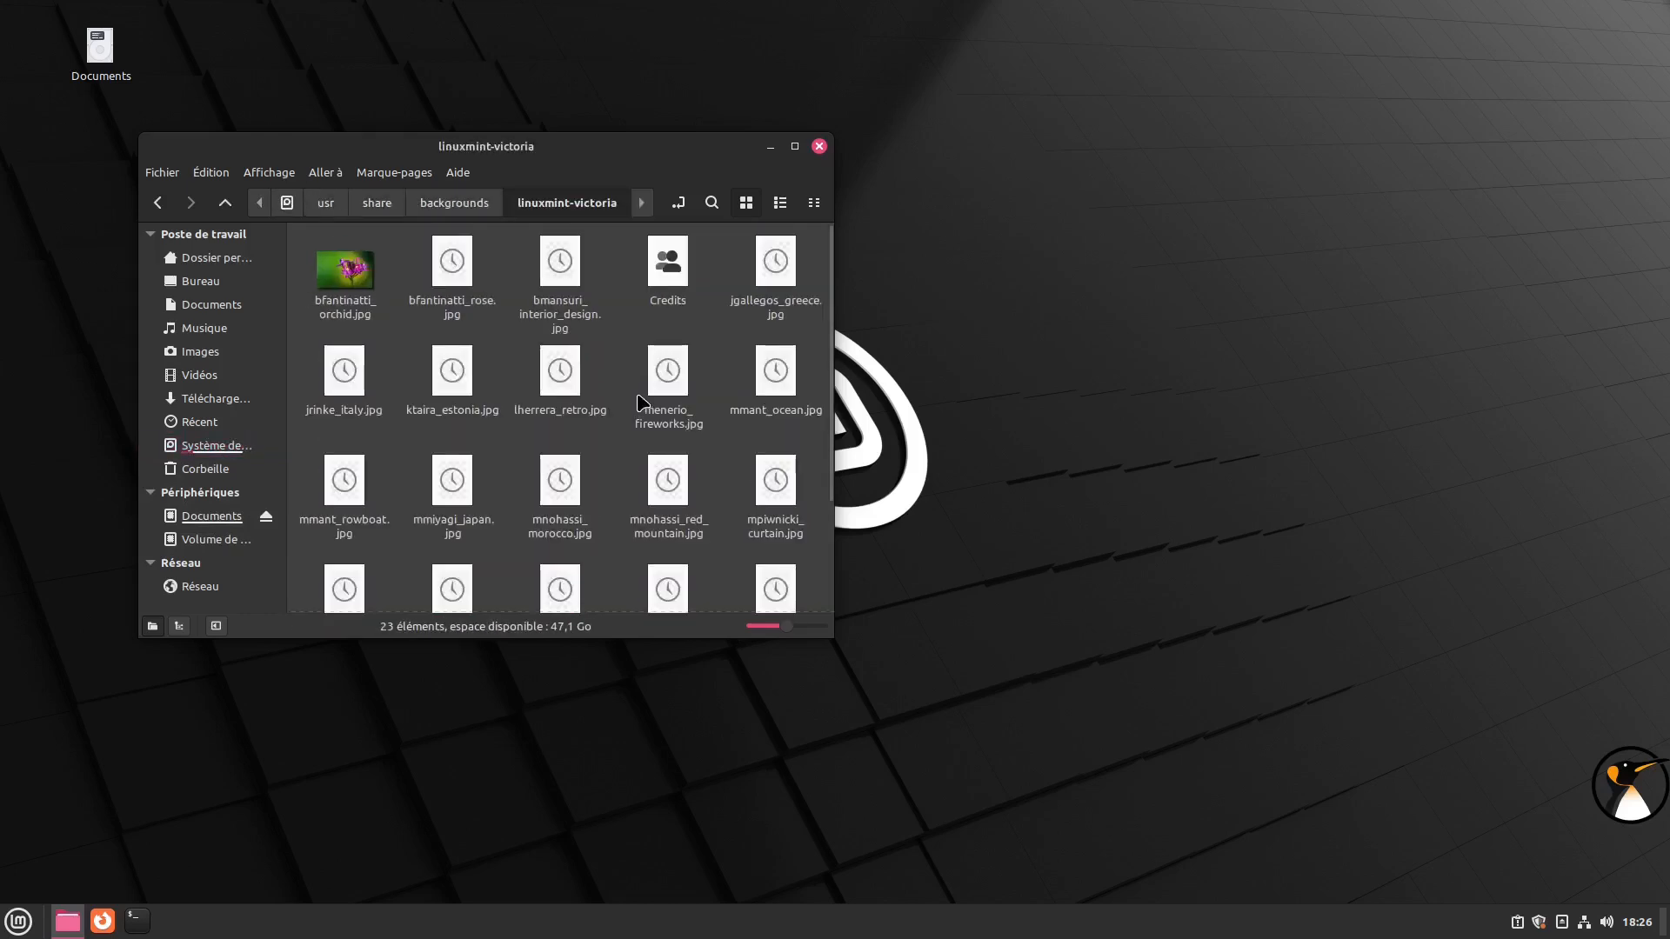
key("ctrl+a")
right_click(661, 387)
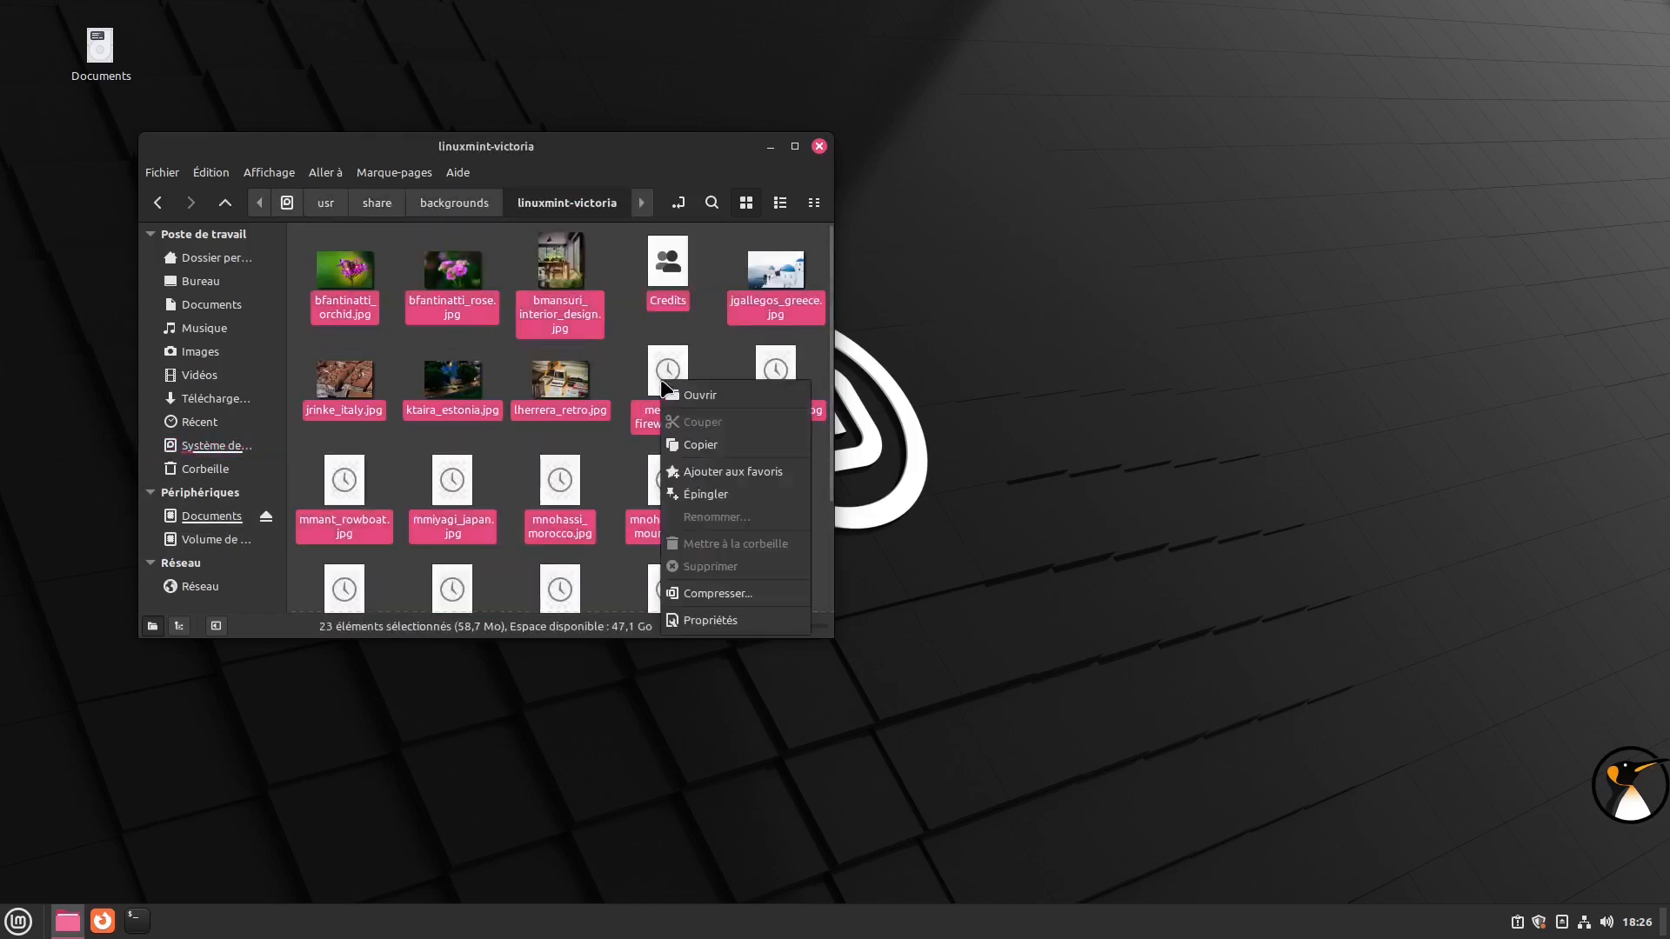
left_click(696, 451)
Create a folder in the Documents partition's Photos folder, named "Photos de" followed by the second user's first name
left_click(205, 517)
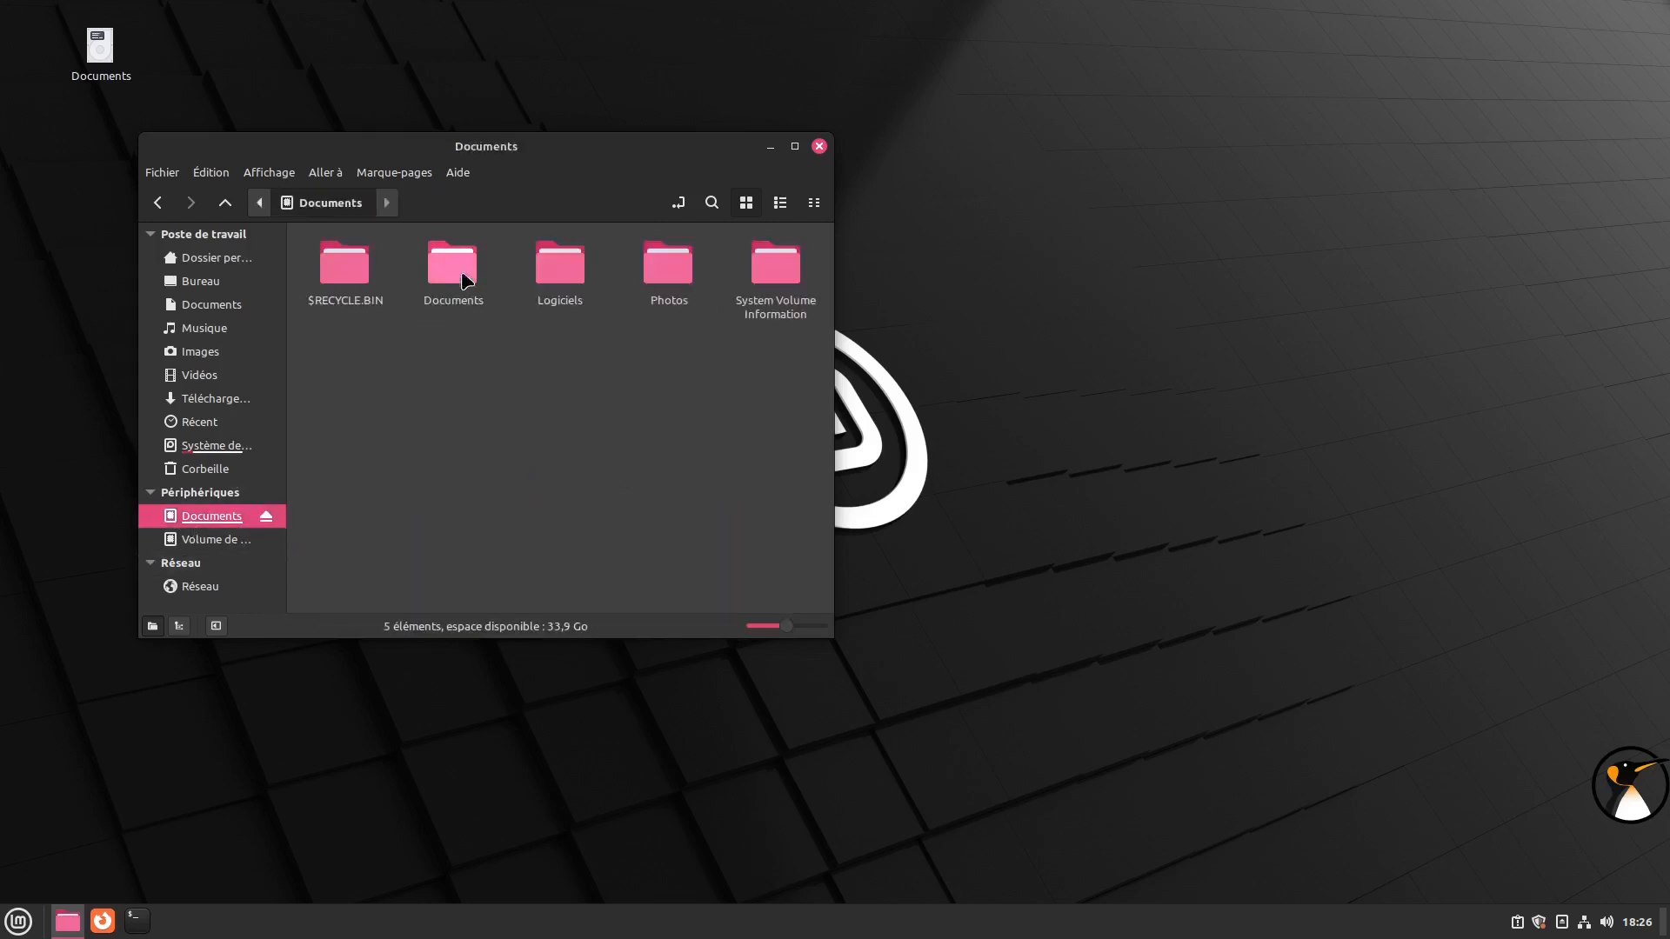
right_click(470, 440)
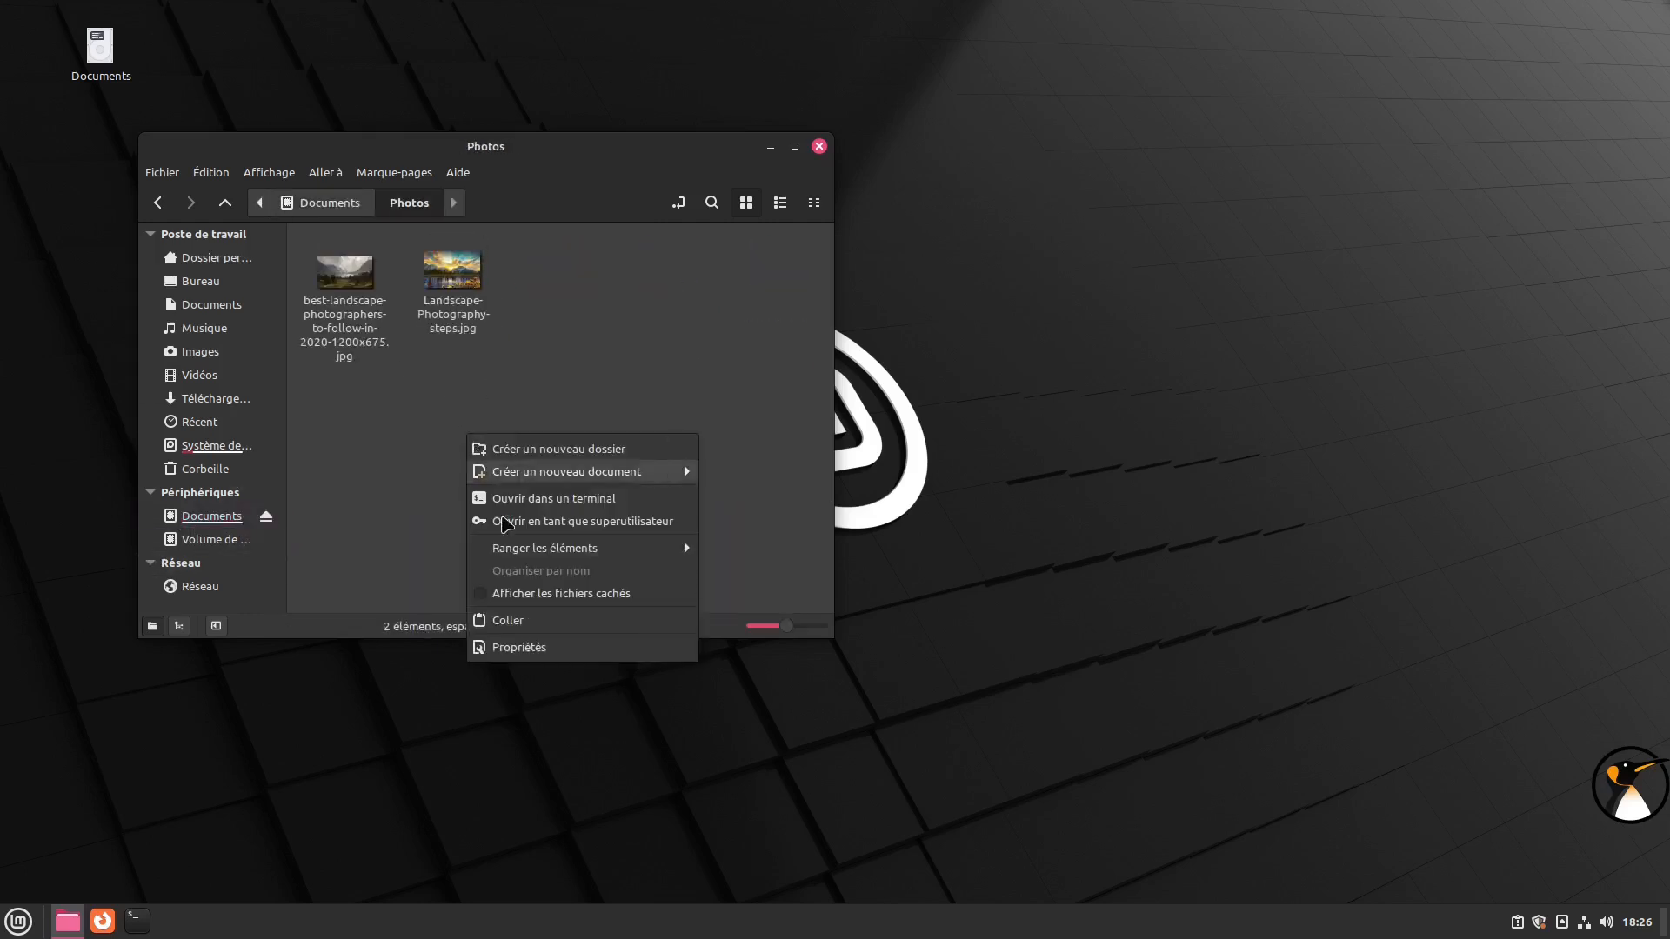
left_click(611, 450)
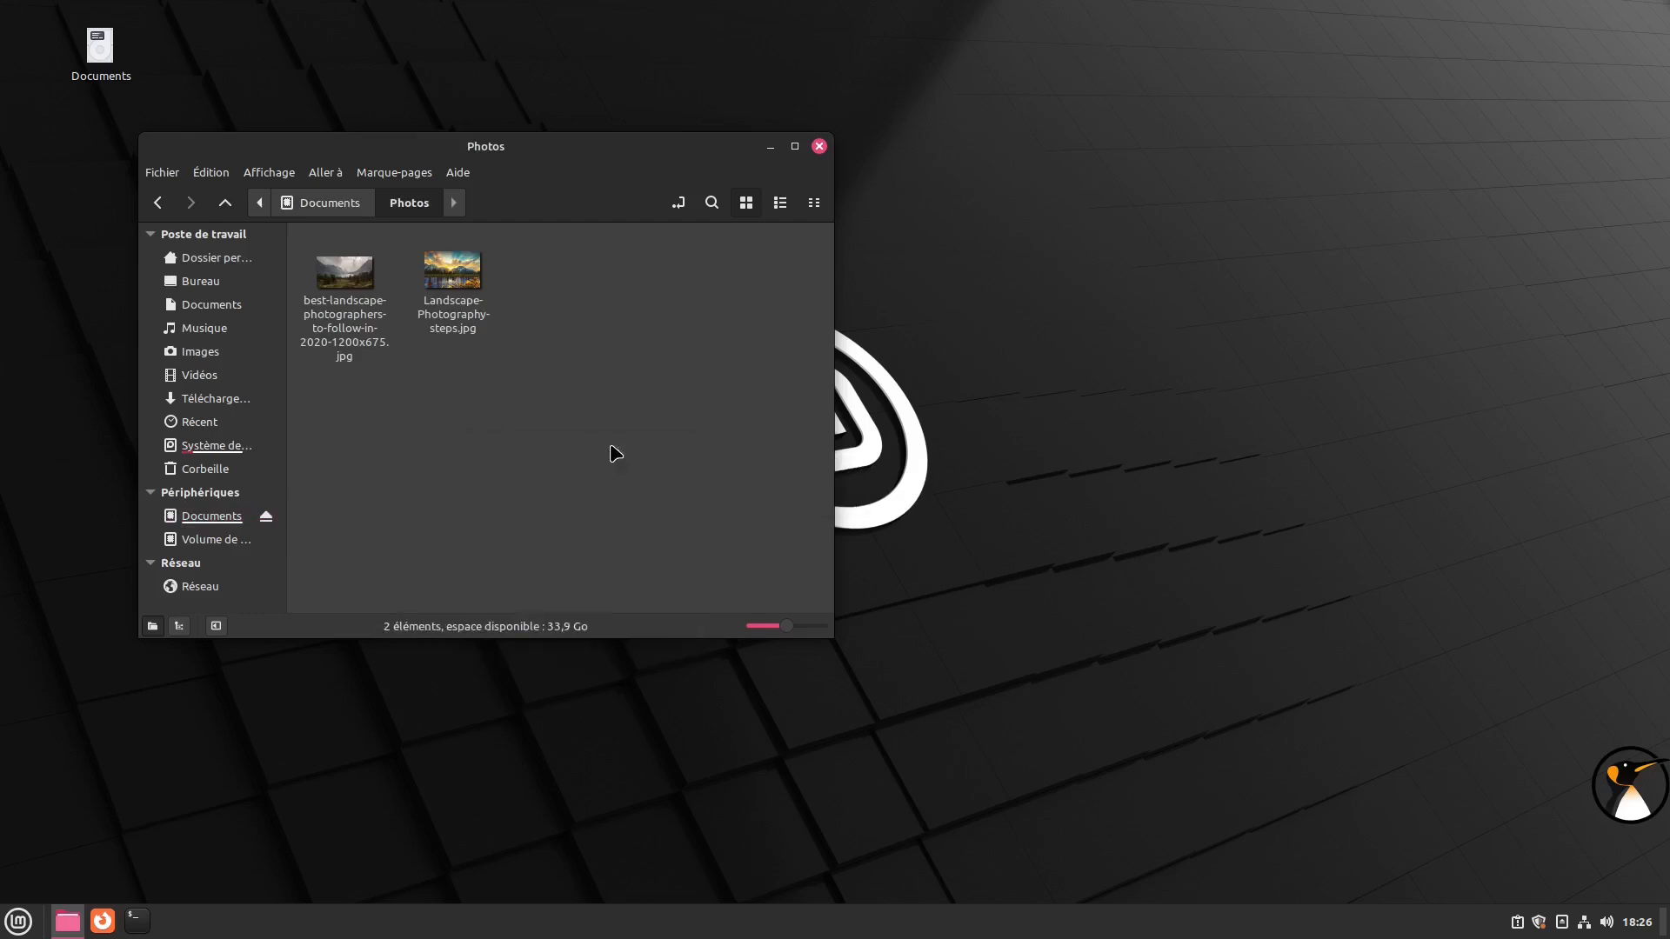
type("Photos de Brooke")
key("Return")
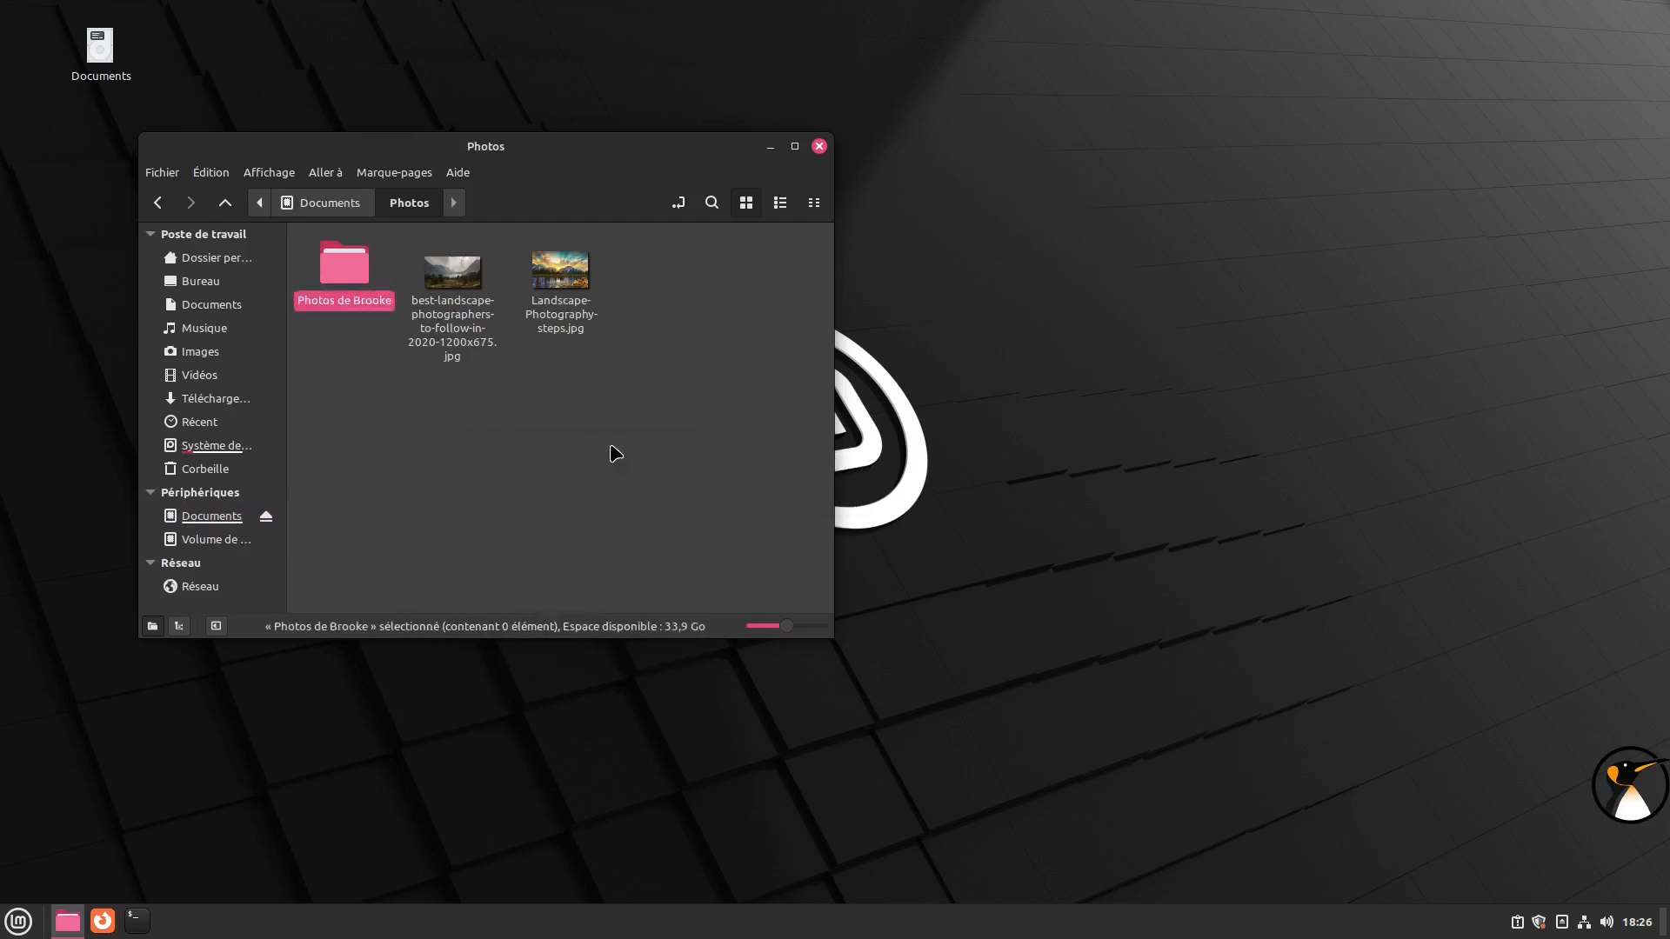
Paste the copied wallpaper files into the new folder
key("Return")
right_click(522, 369)
left_click(566, 552)
Restart the computer and boot into Windows instead of Linux Mint
left_click(19, 921)
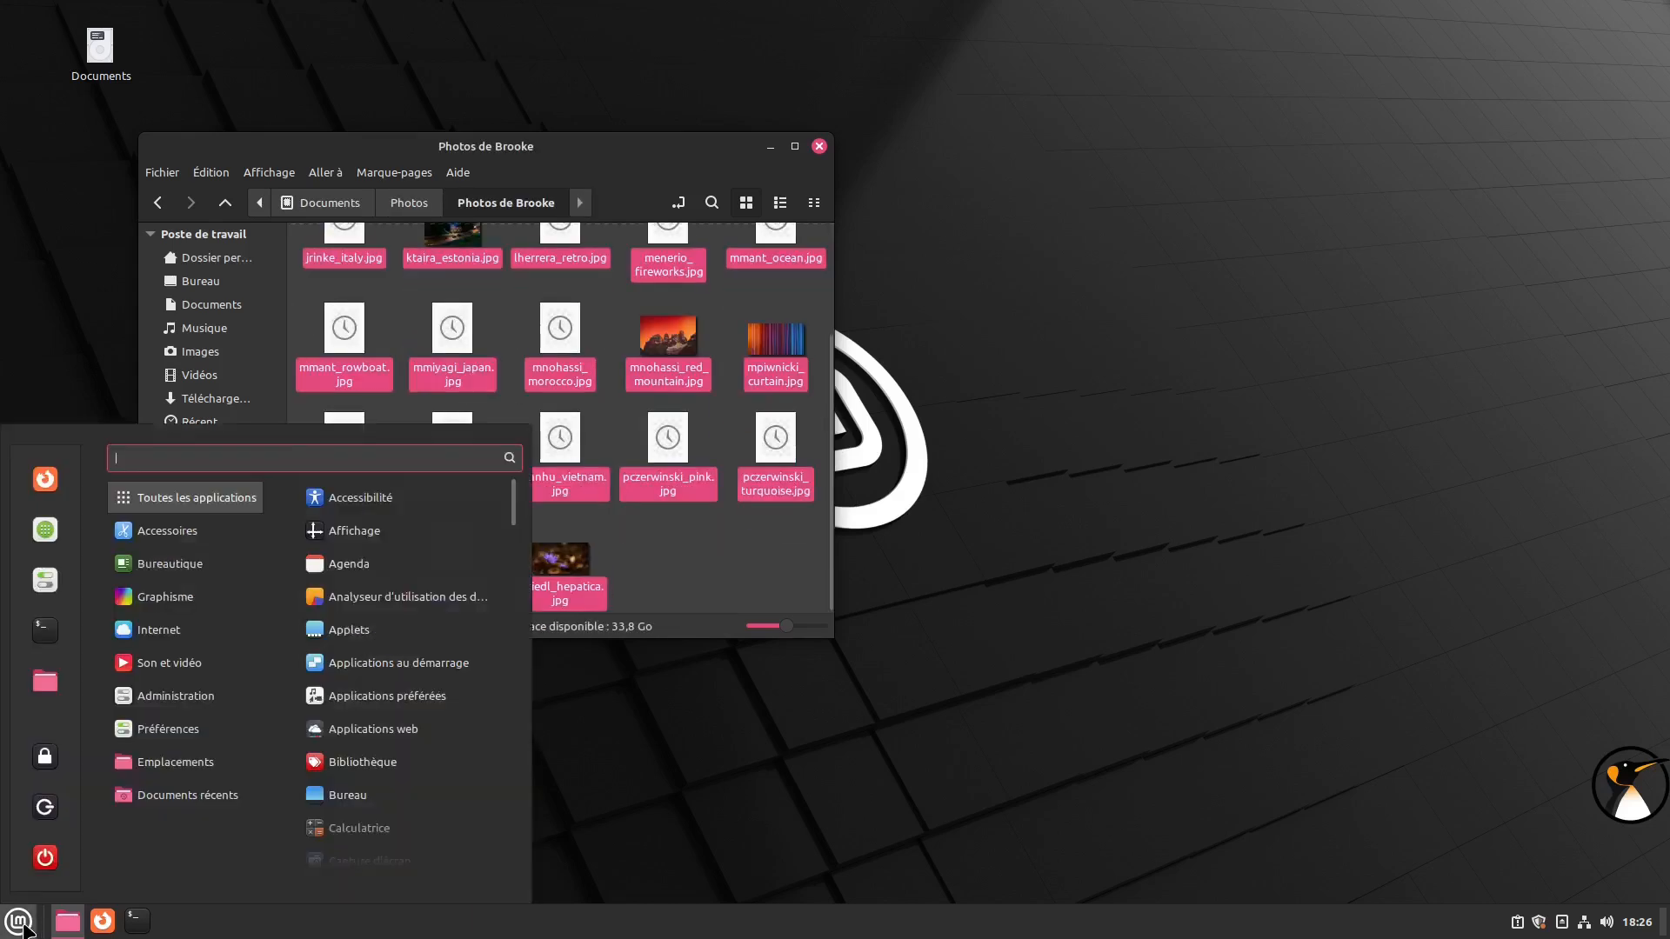
left_click(41, 867)
left_click(761, 503)
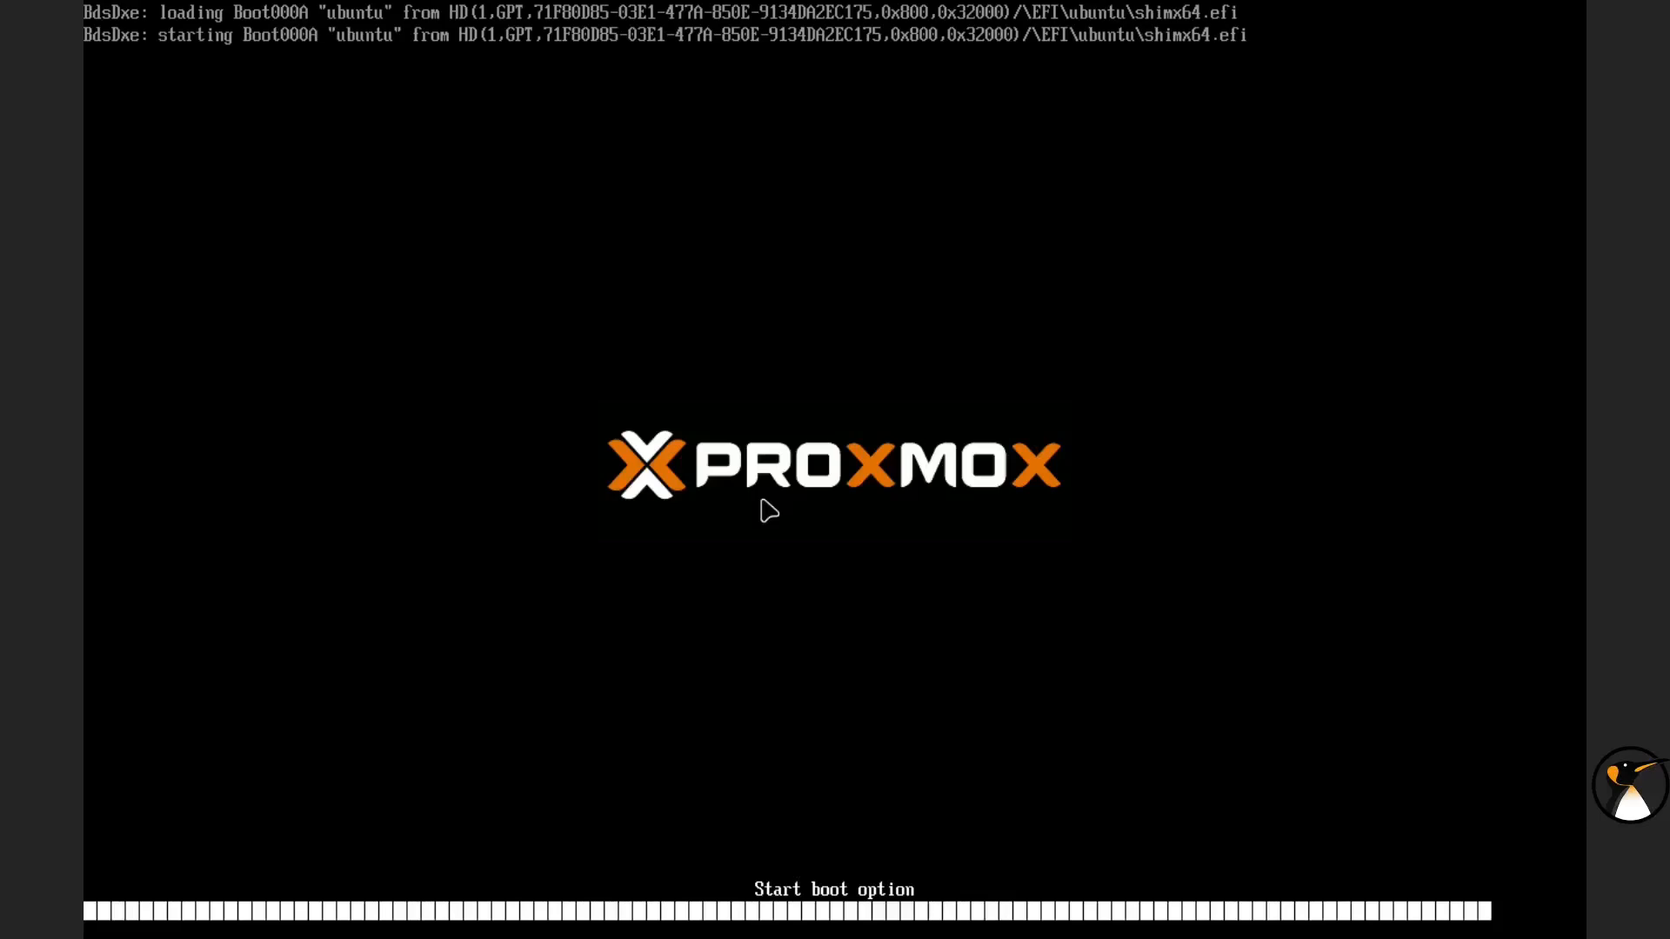
key("Down")
key("Down")
key("Return")
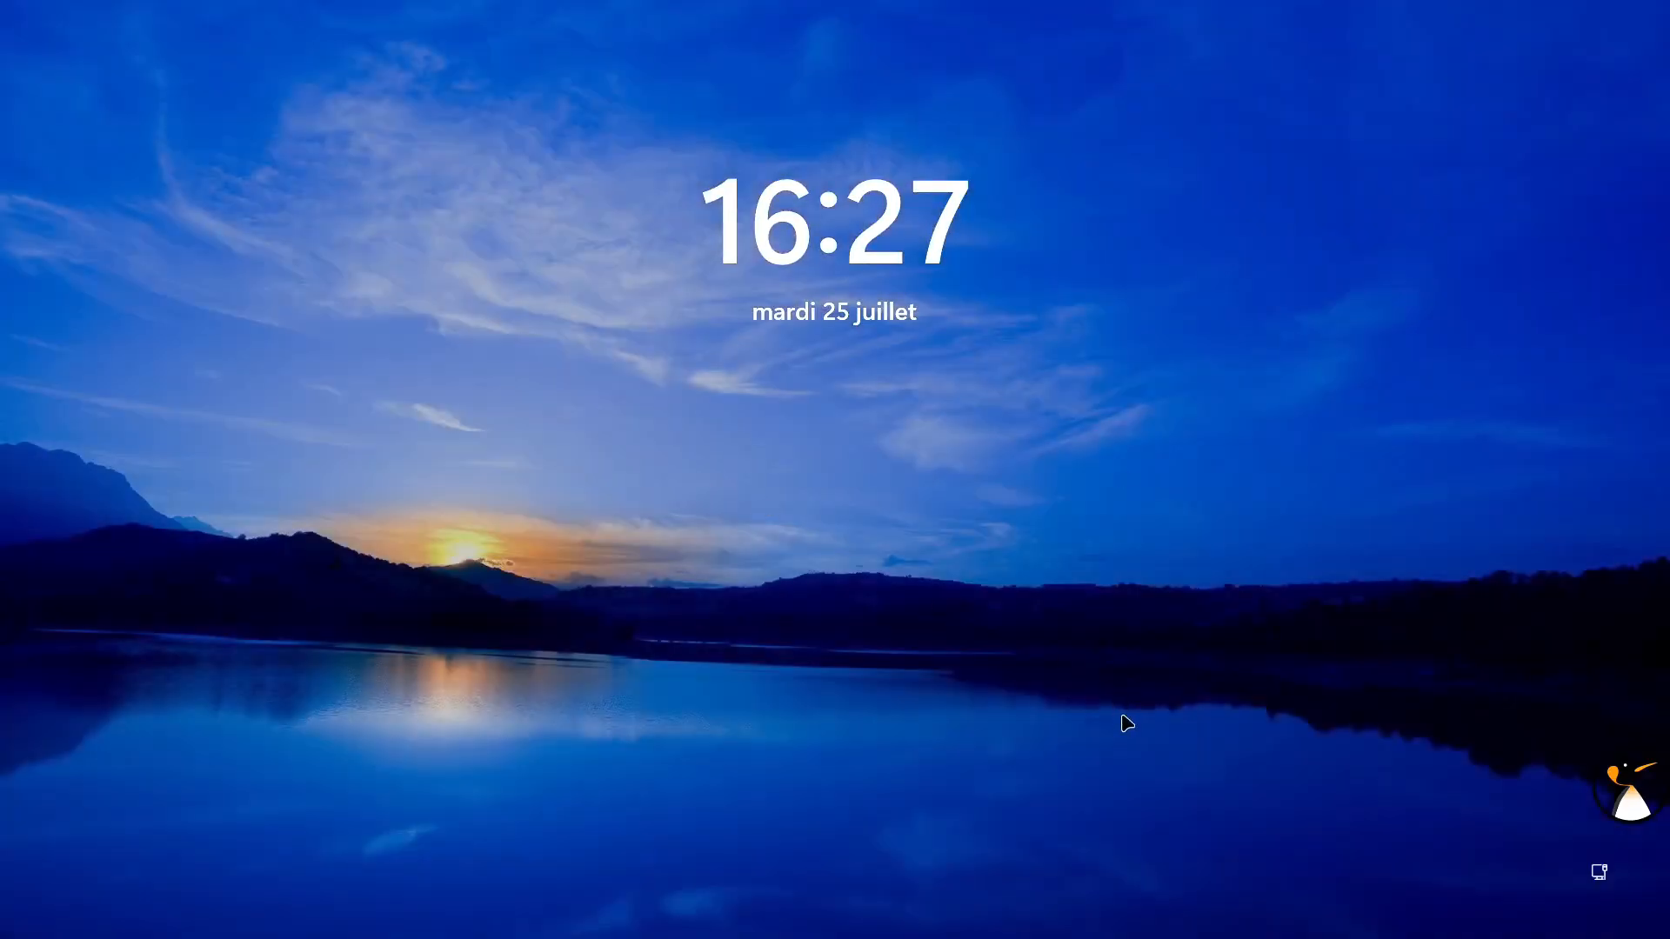
Dismiss the lock screen and sign in to Windows with the account's password or PIN
left_click_drag(1123, 719, 1142, 260)
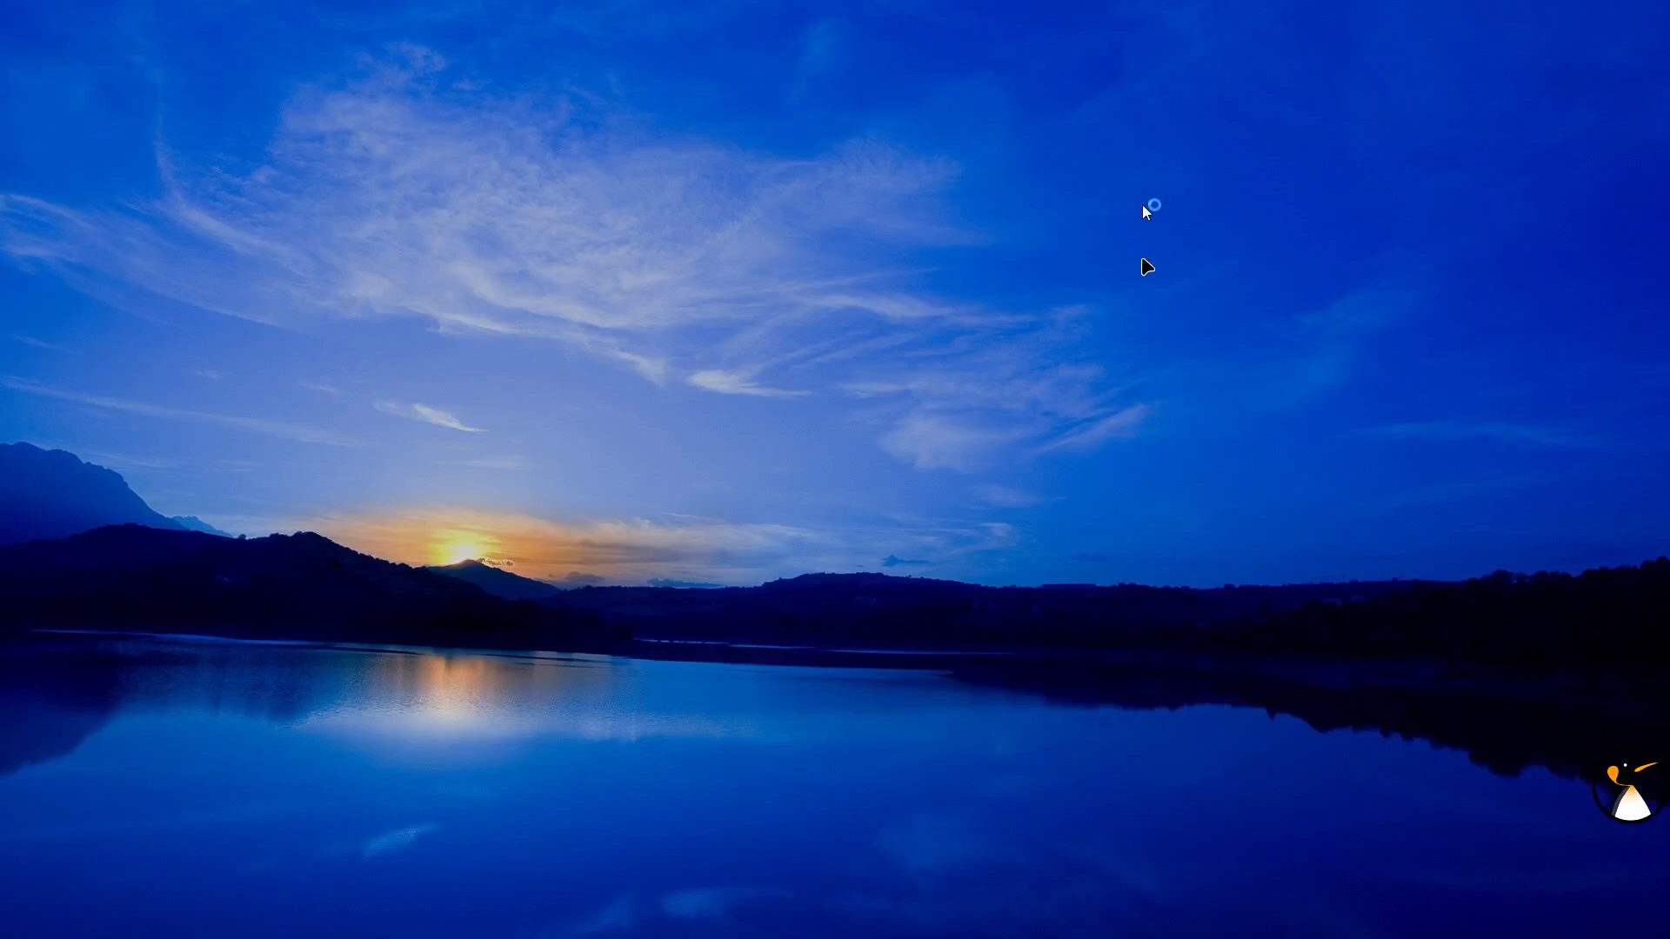
type("••••")
key("Return")
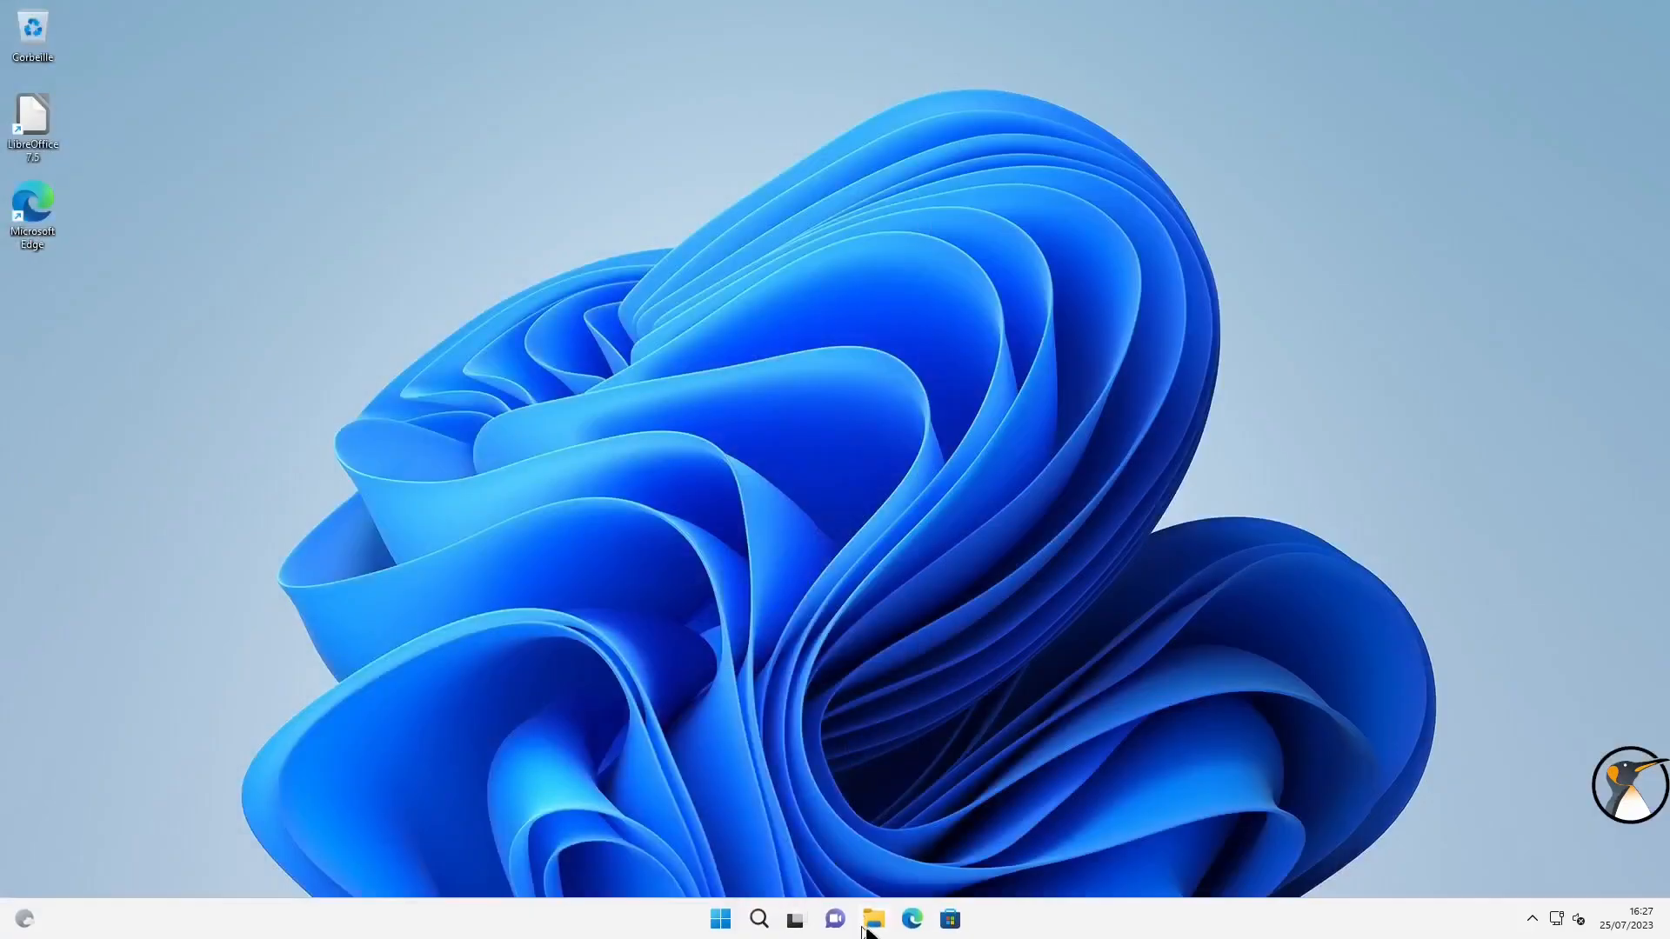
View the contents of the second user's photo folder, inside Photos on the Documents (E:) drive
left_click(874, 920)
left_click(441, 584)
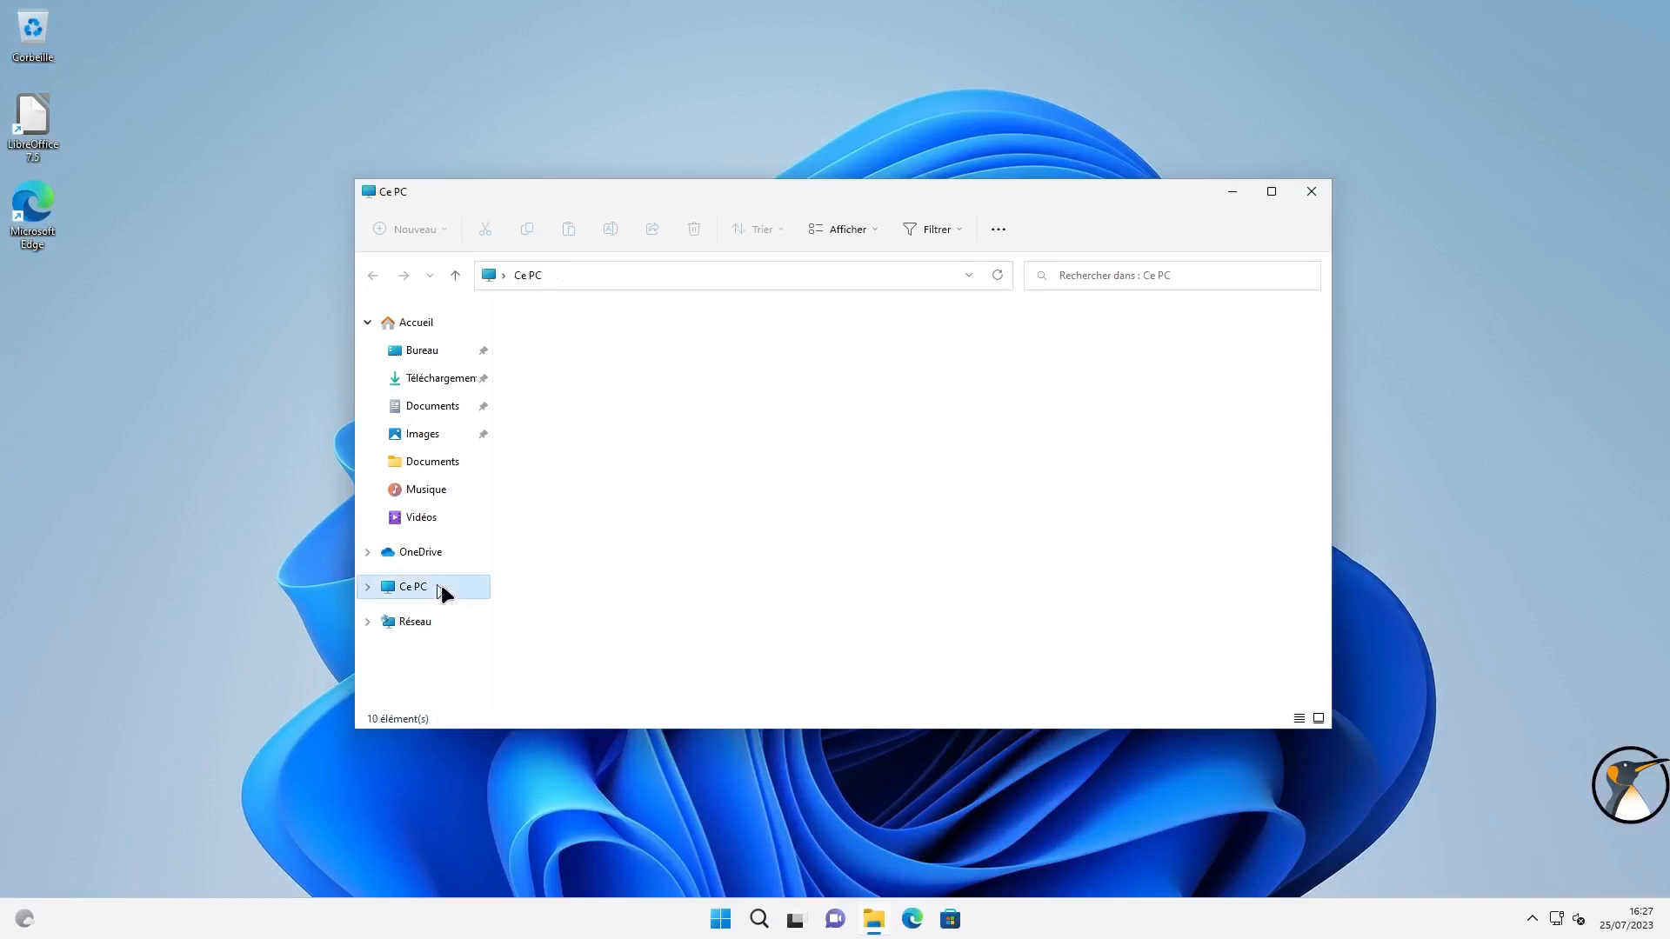
double_click(1051, 480)
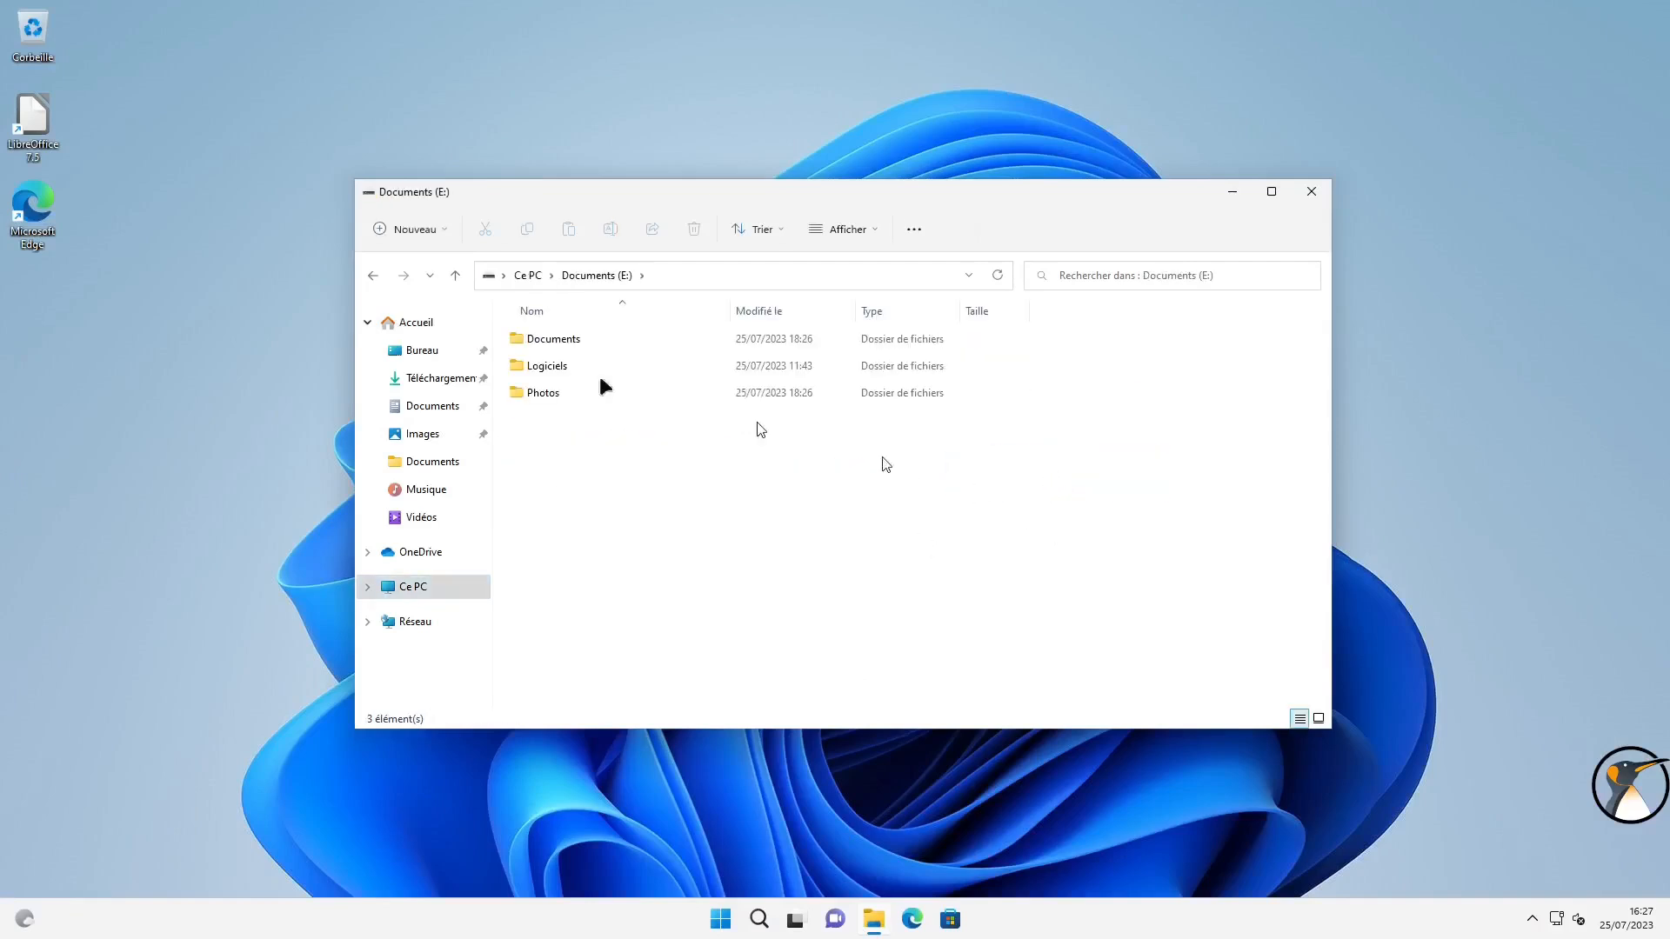
double_click(557, 393)
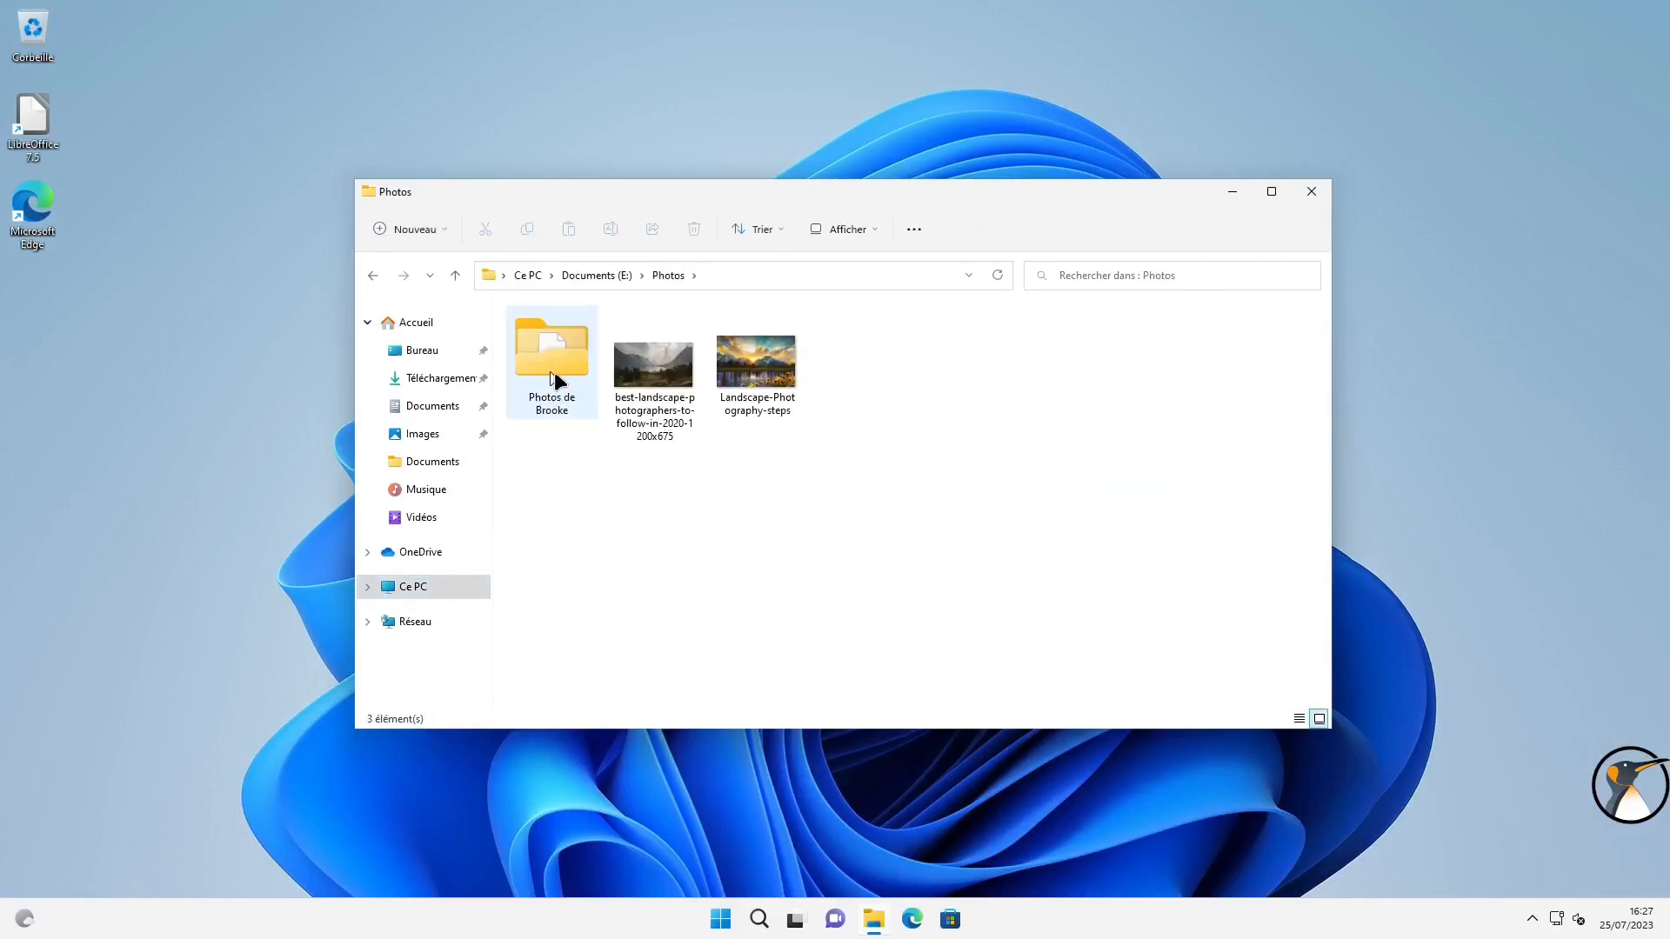
double_click(555, 372)
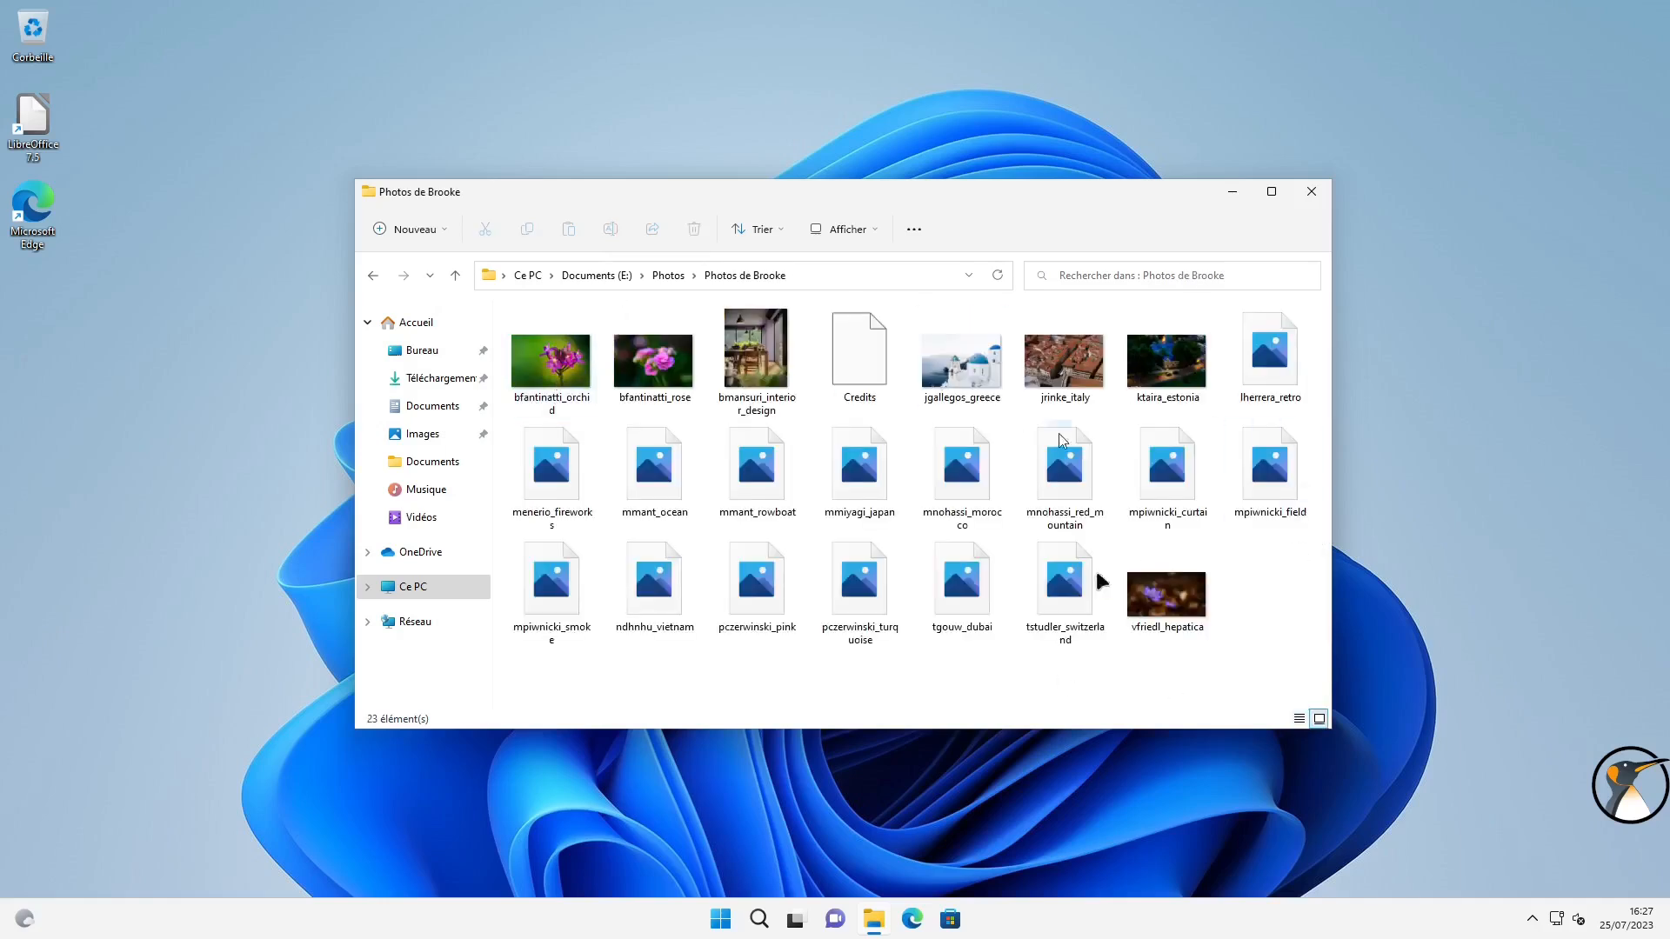
Open the Greece picture with Photos, browse through the next three pictures, and close the viewer
left_click(922, 391)
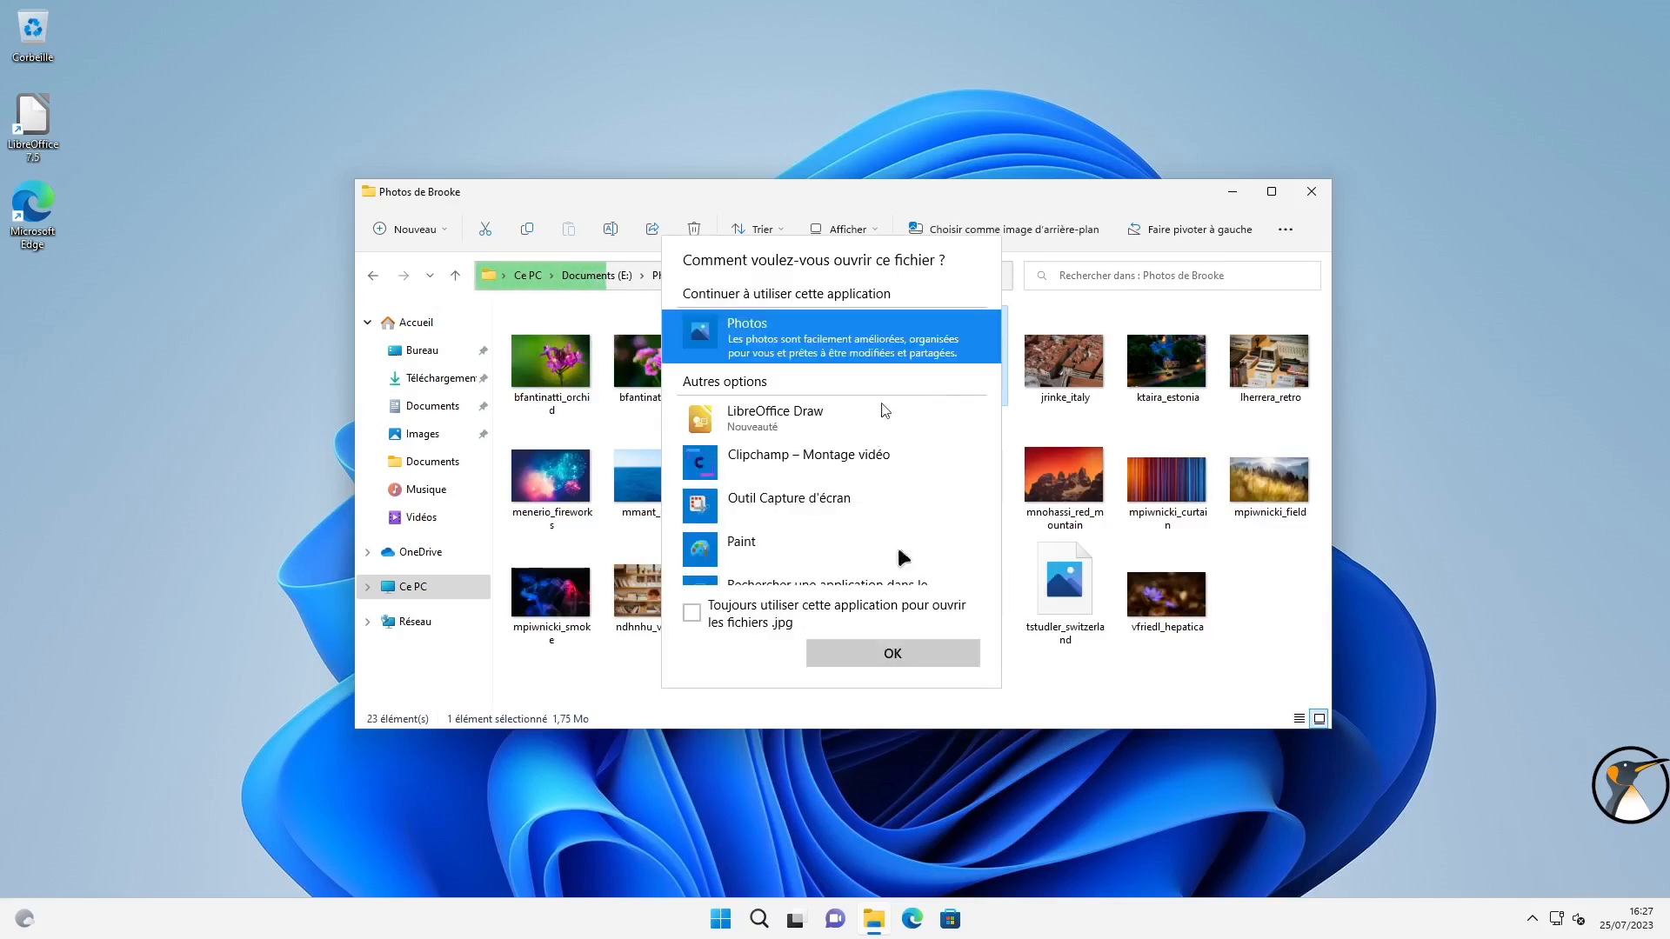
left_click(909, 655)
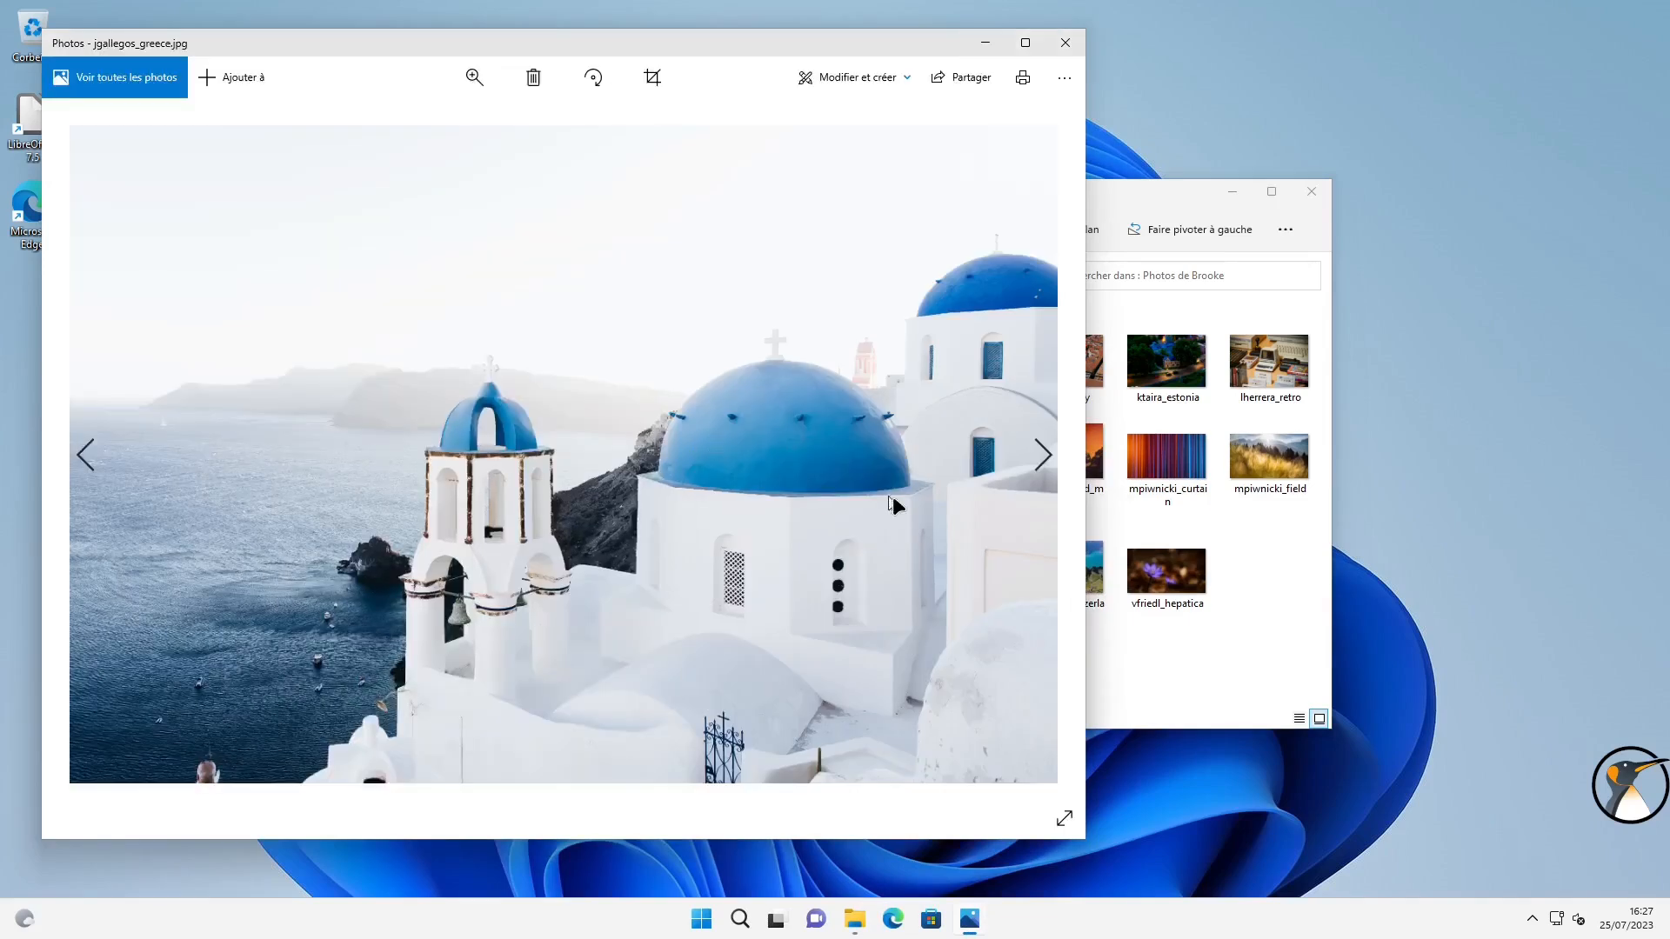
key("Right")
key("Right")
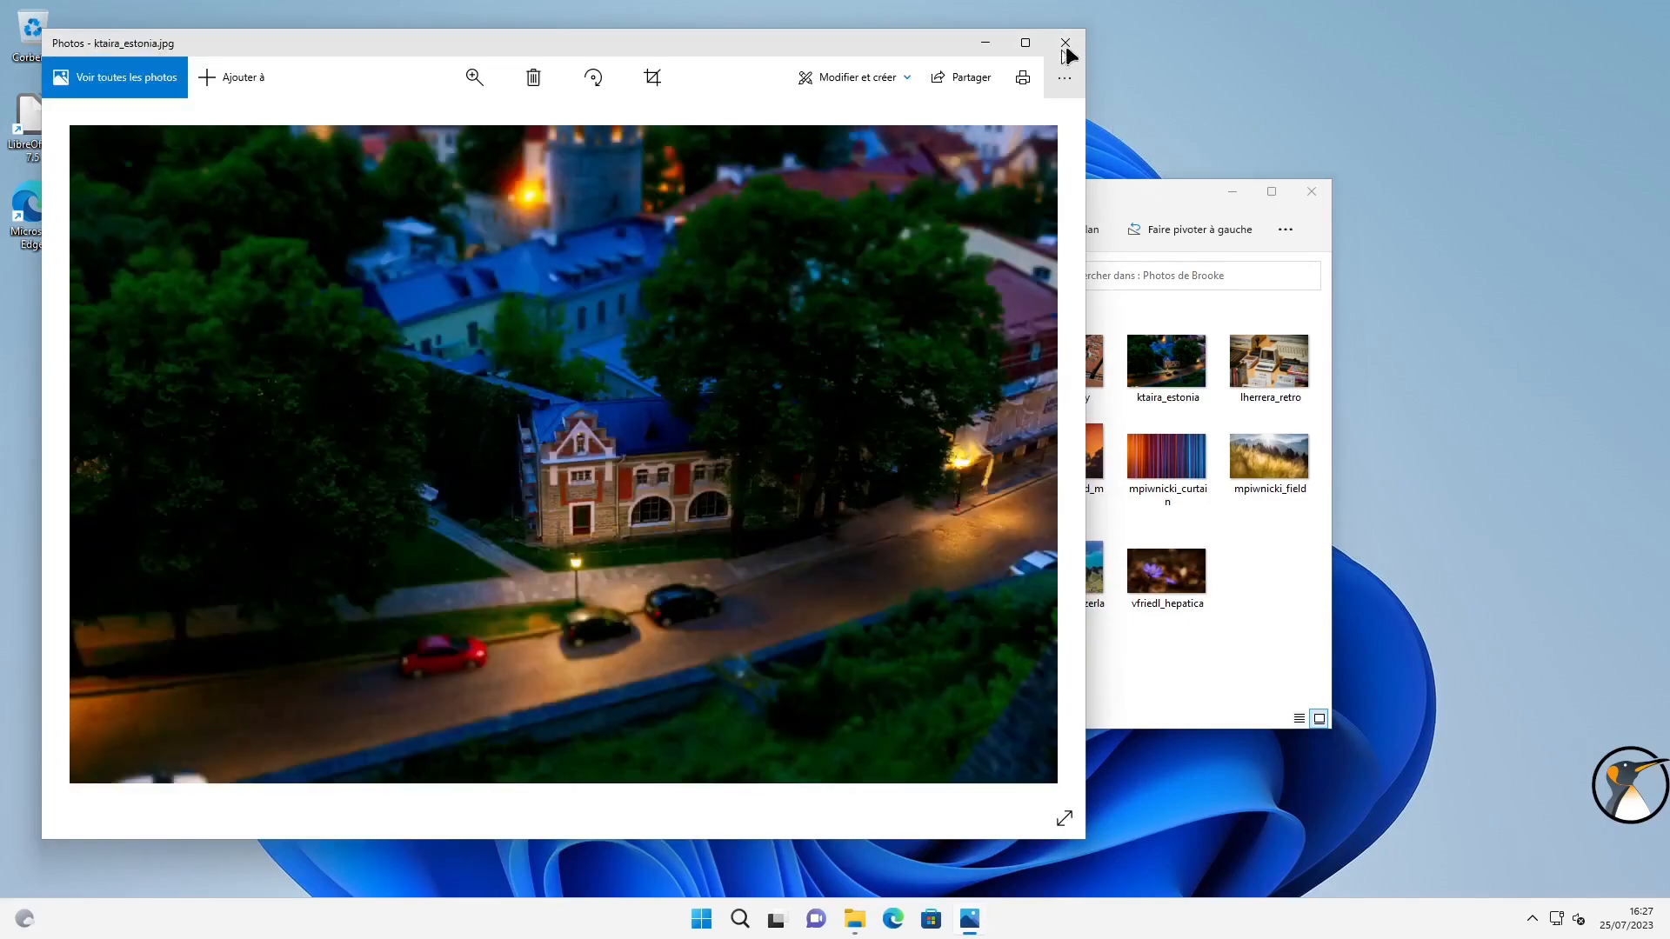
key("Right")
left_click(1065, 44)
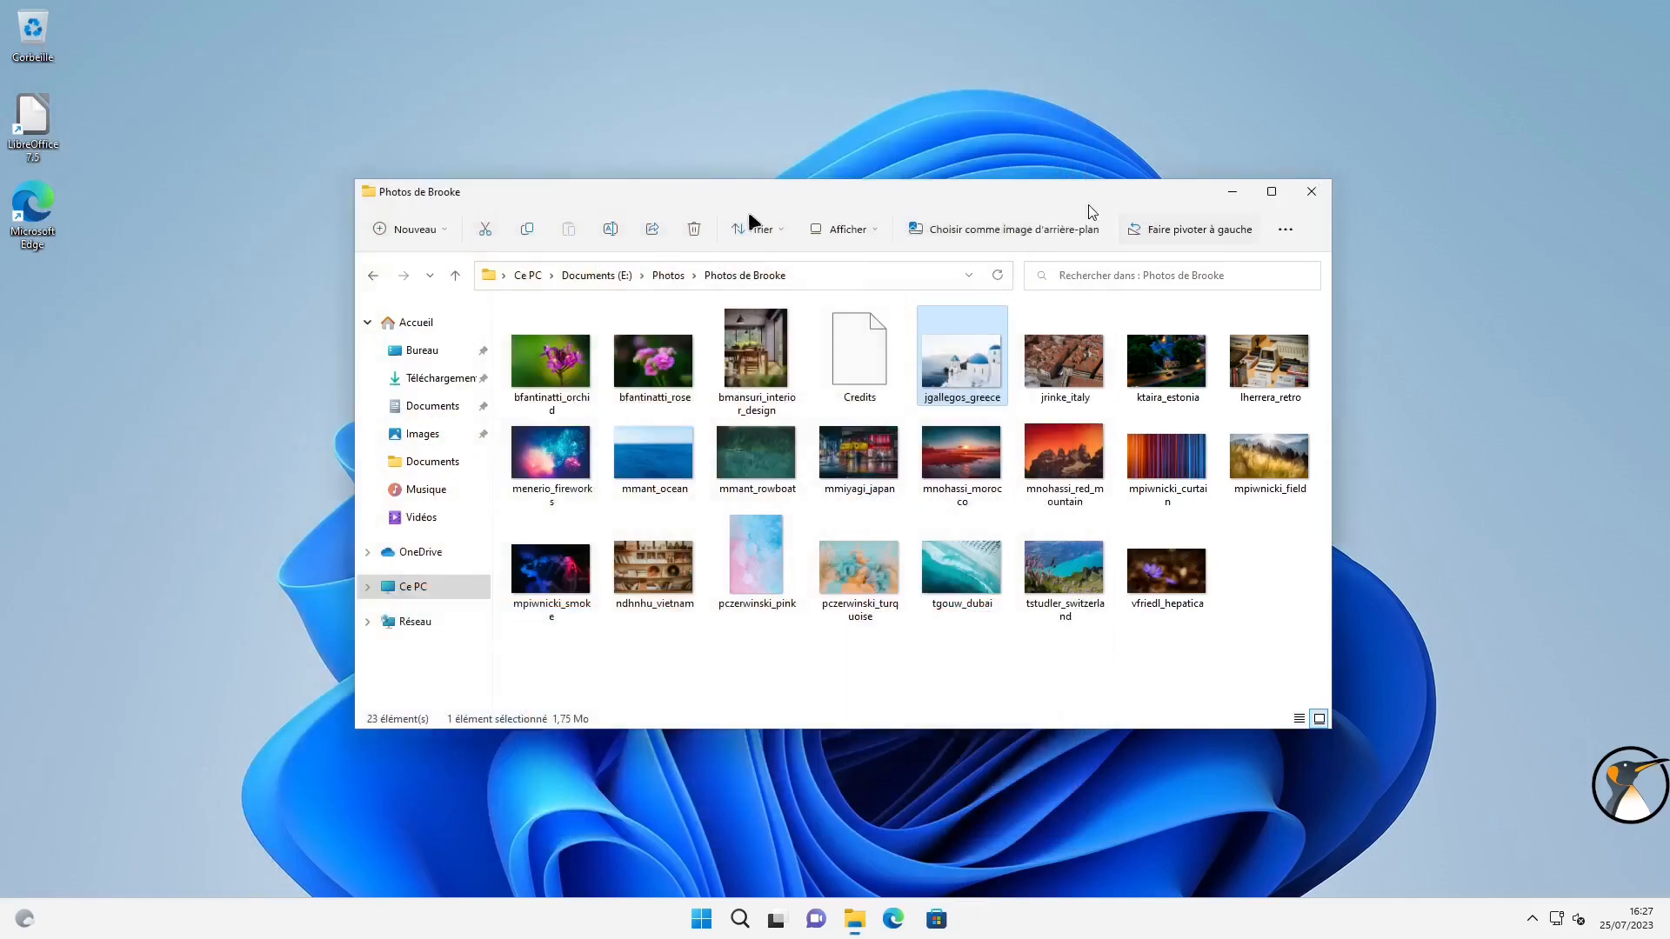
Open doc from the Documents folder on the Documents (E:) drive to check its edited text, and close the document and File Explorer
left_click(592, 279)
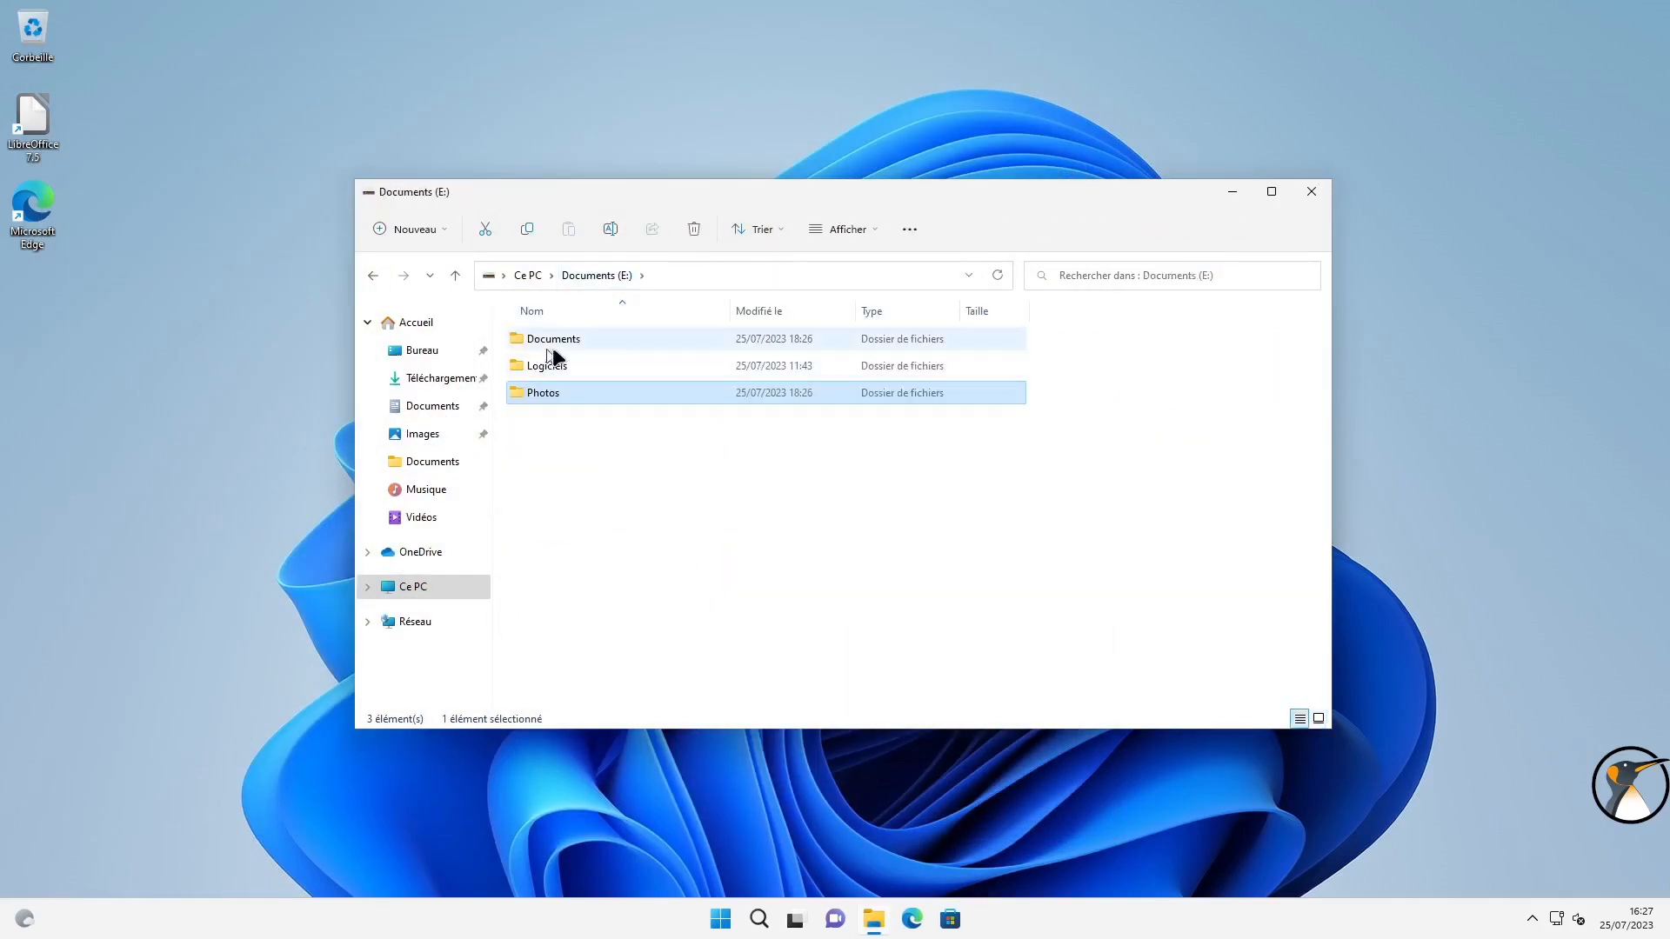
double_click(552, 347)
left_click(552, 346)
double_click(552, 346)
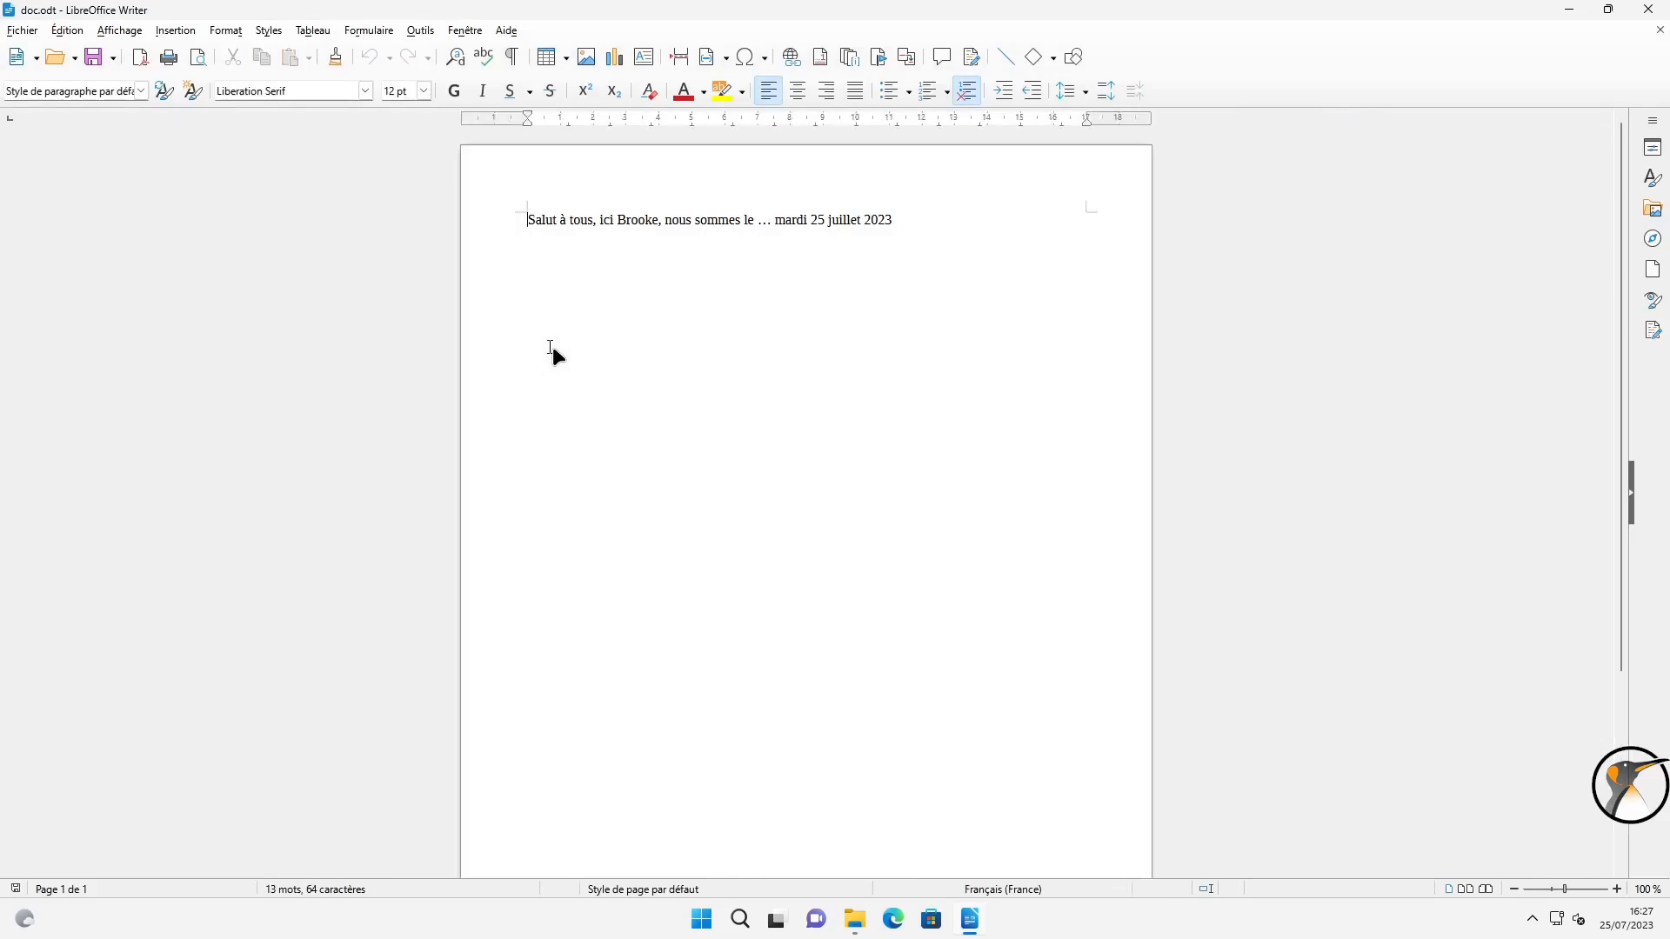
double_click(634, 219)
left_click(774, 220)
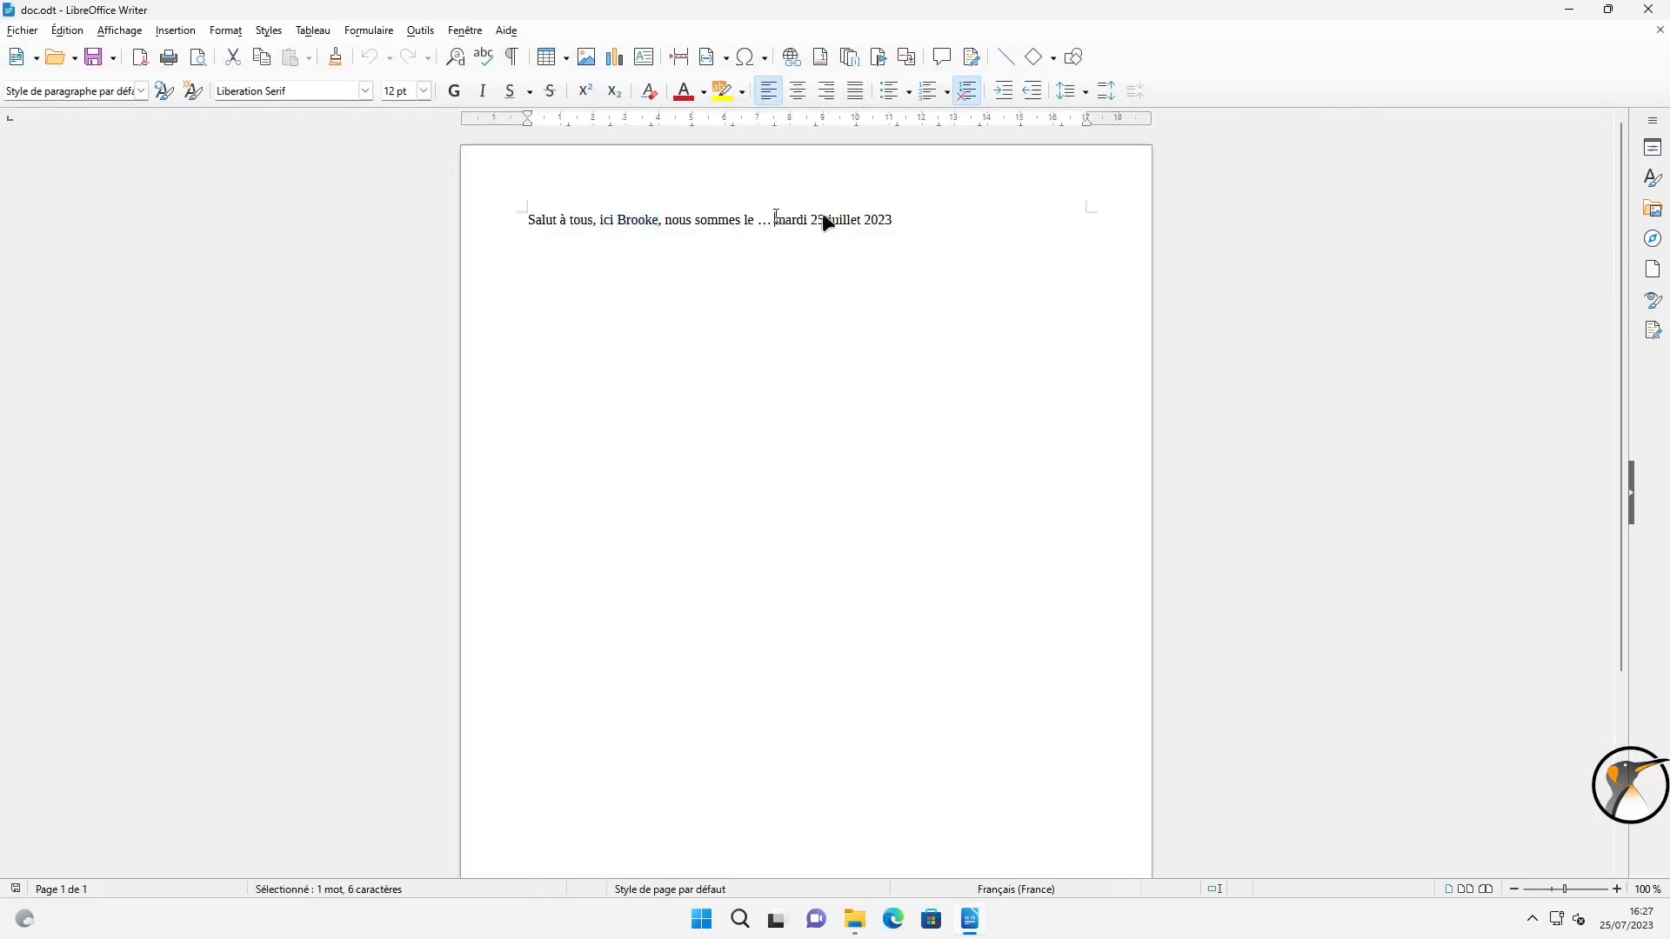
left_click(1646, 9)
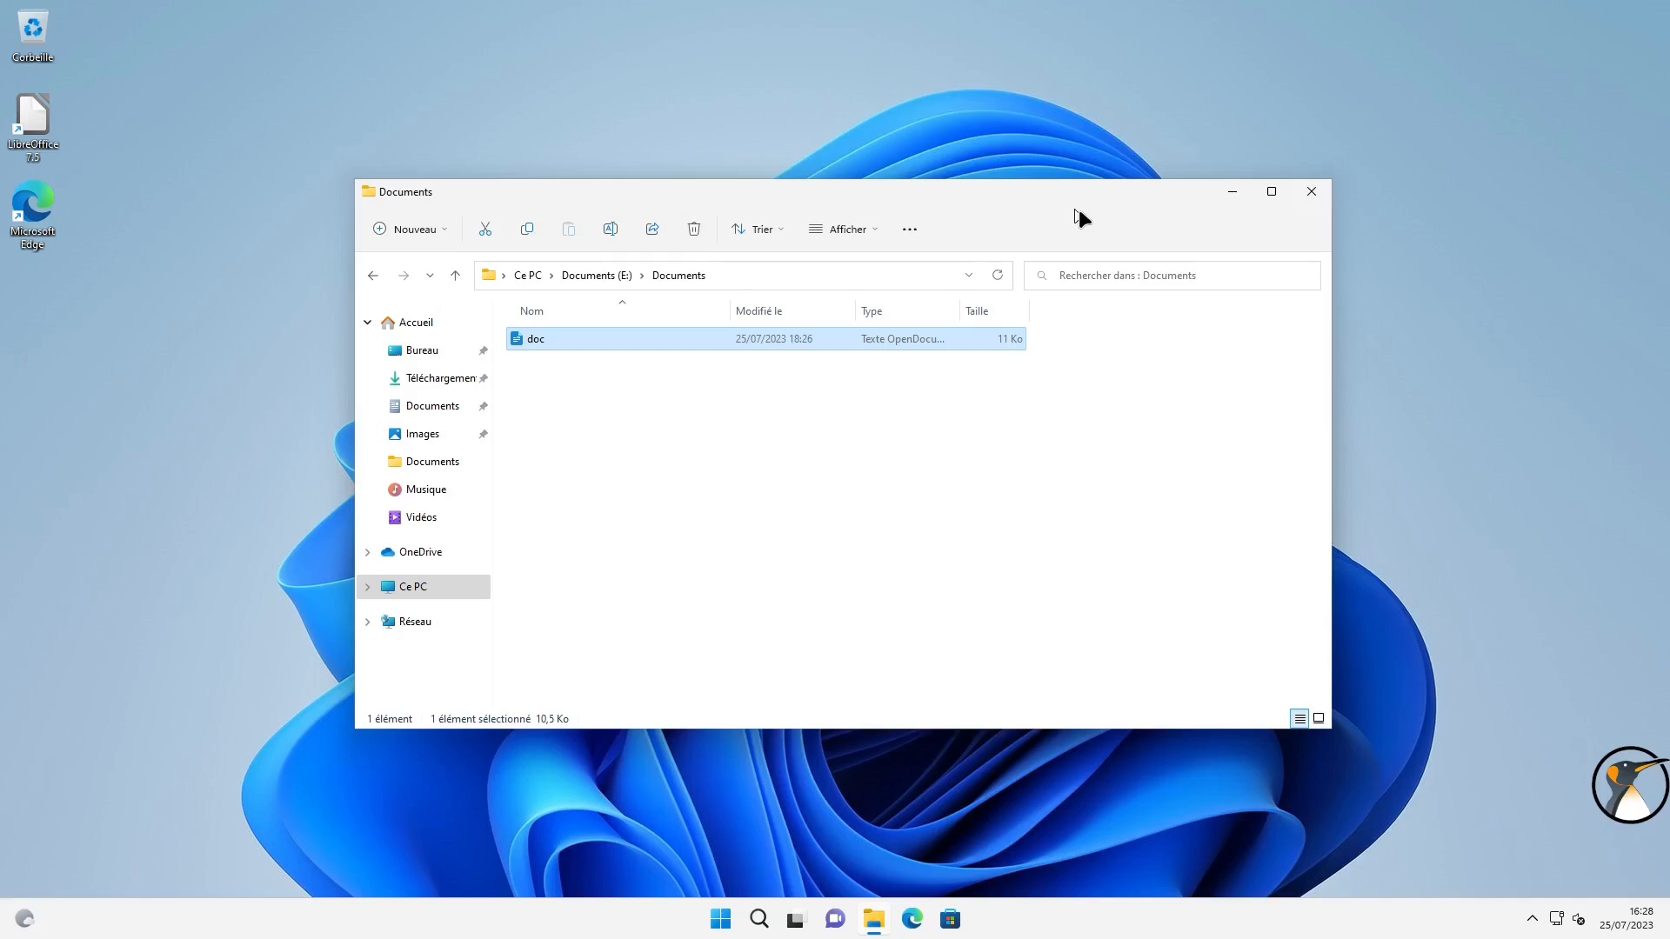
left_click(1310, 194)
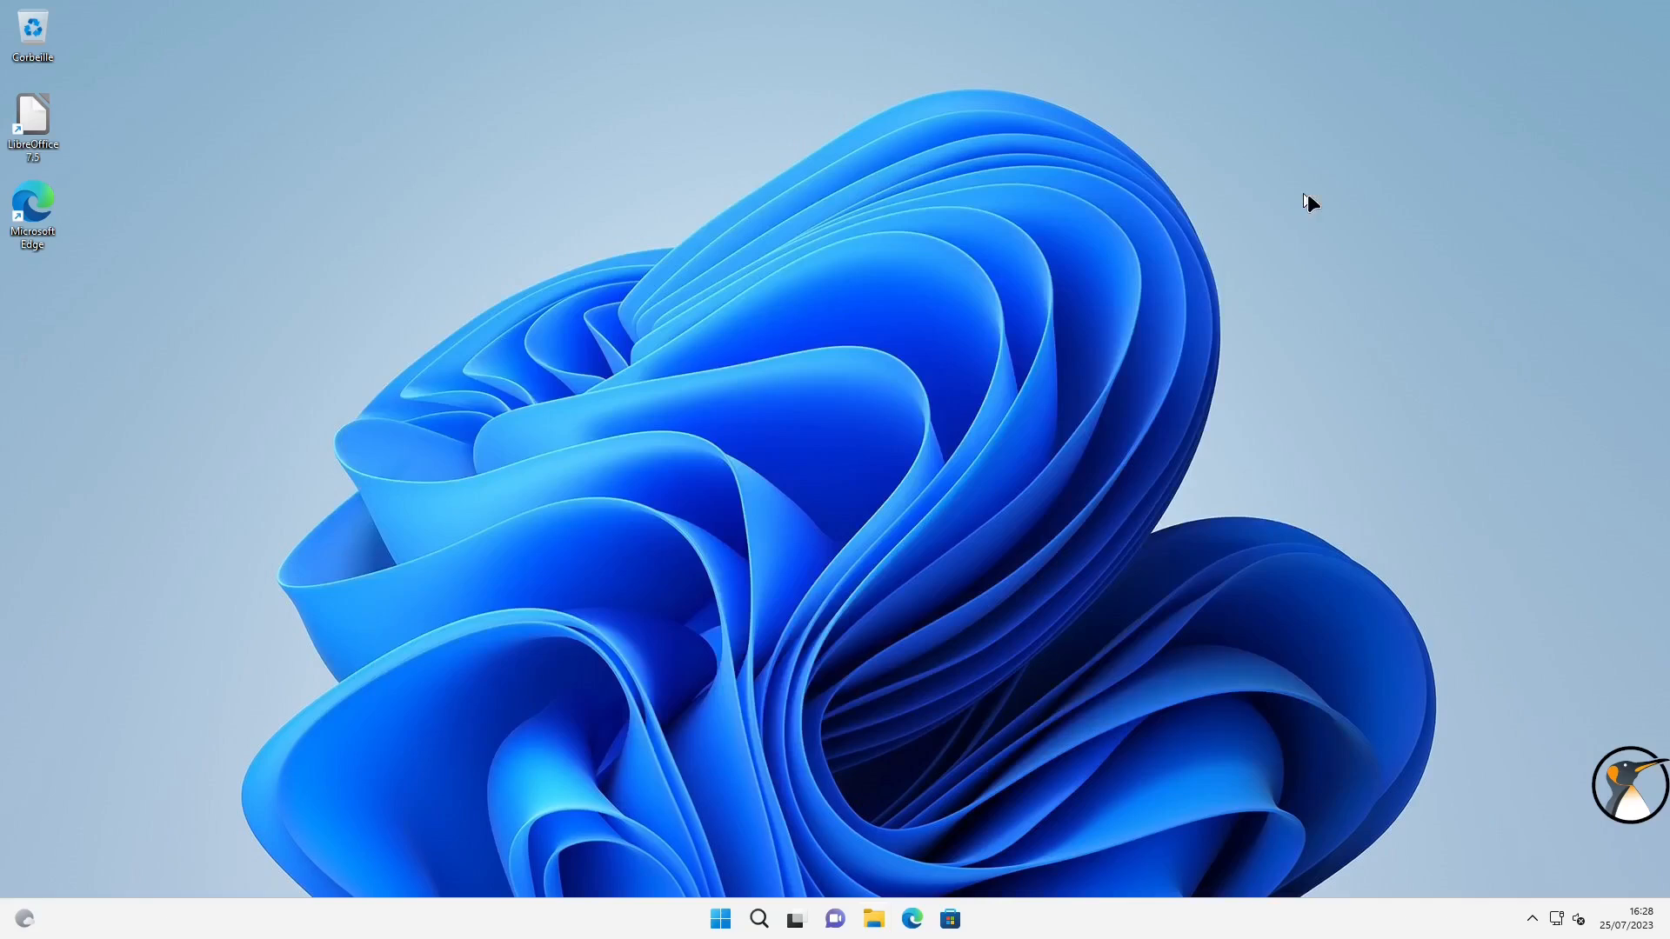